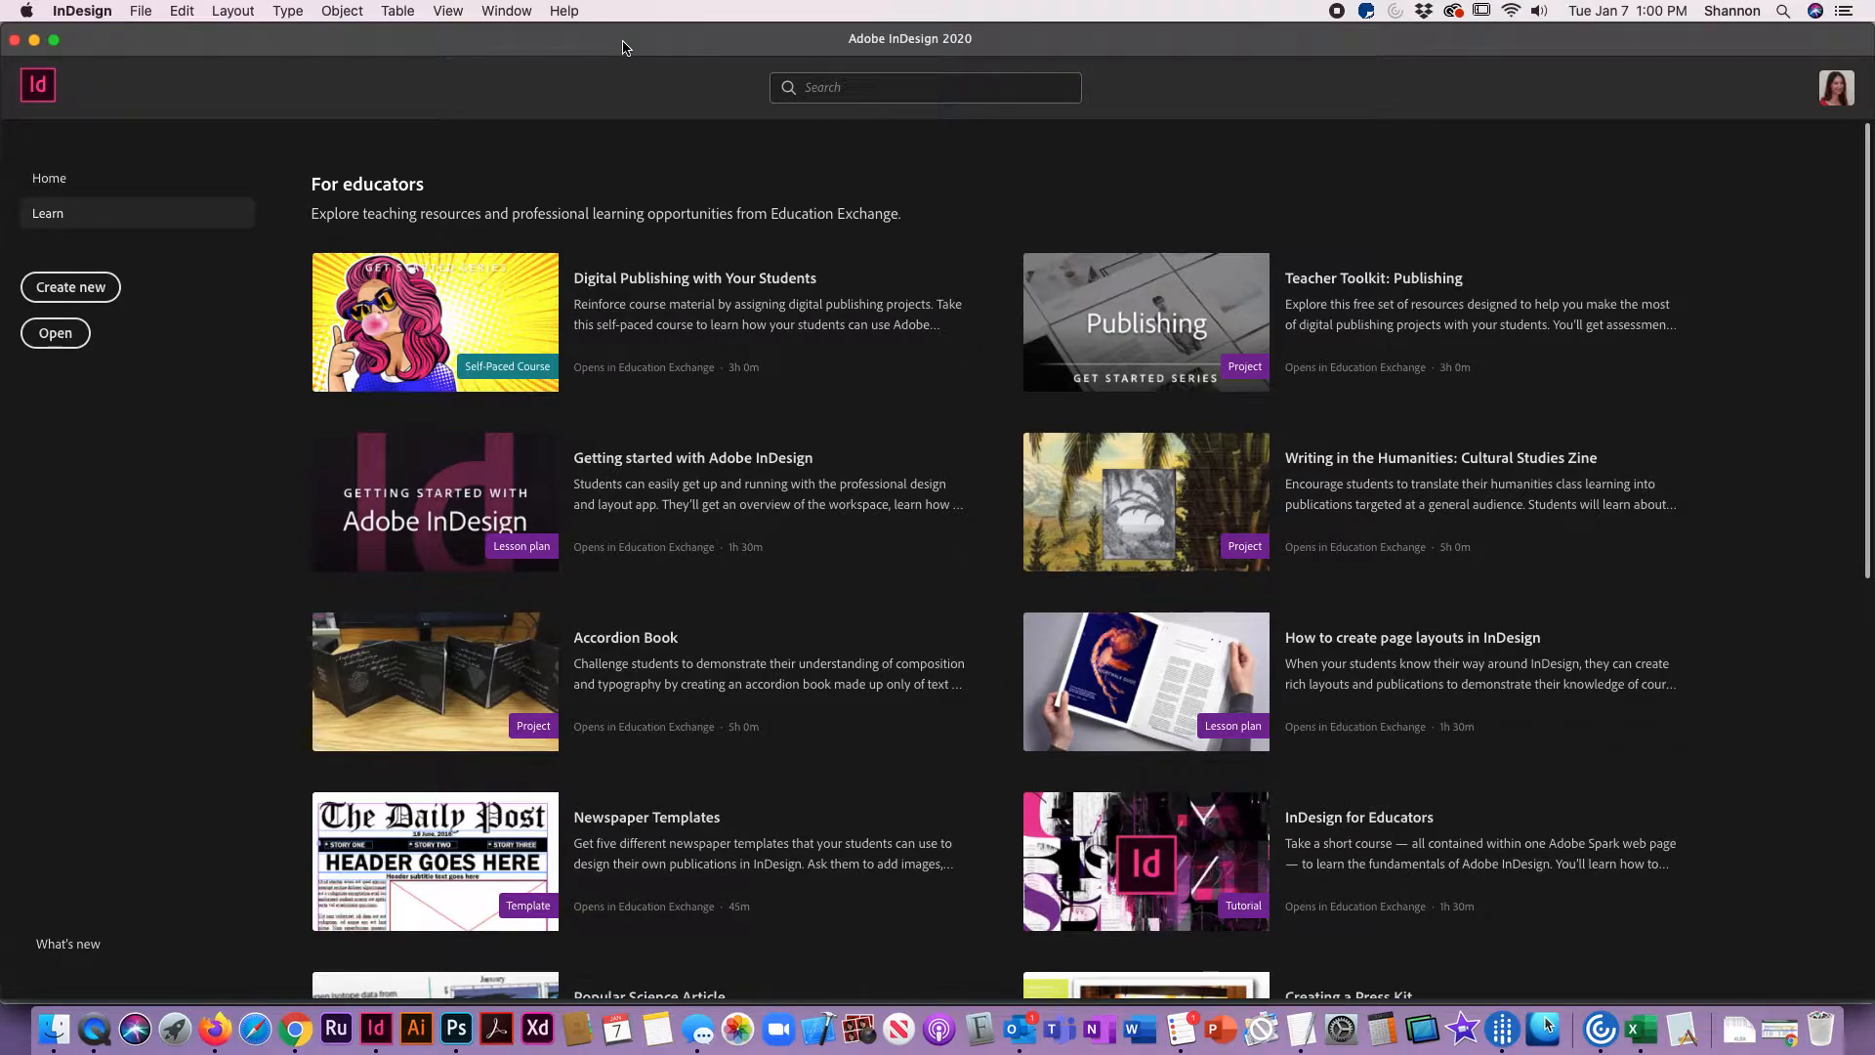
# Step: Switch to Chrome to review the assignment's document specifications, and return to InDesign
pyautogui.press('super+Tab')
pyautogui.press('super+Tab')
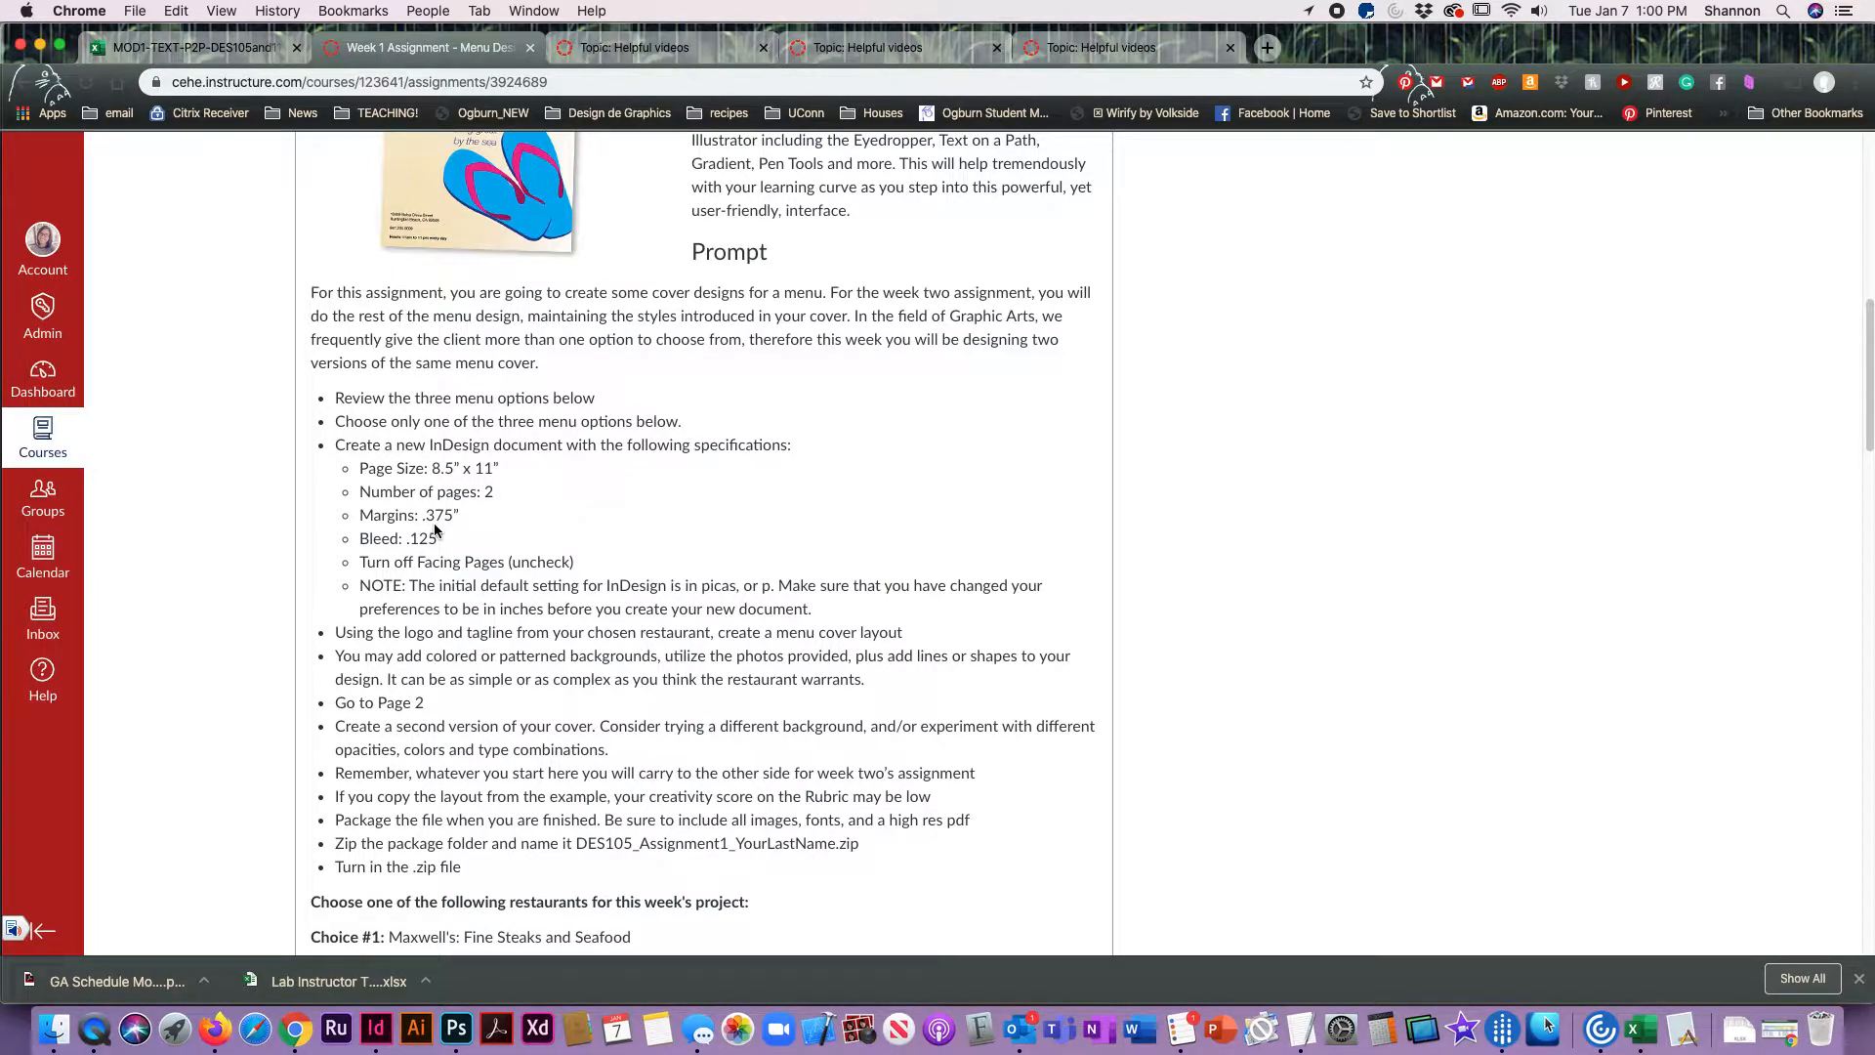
pyautogui.press('super+Tab')
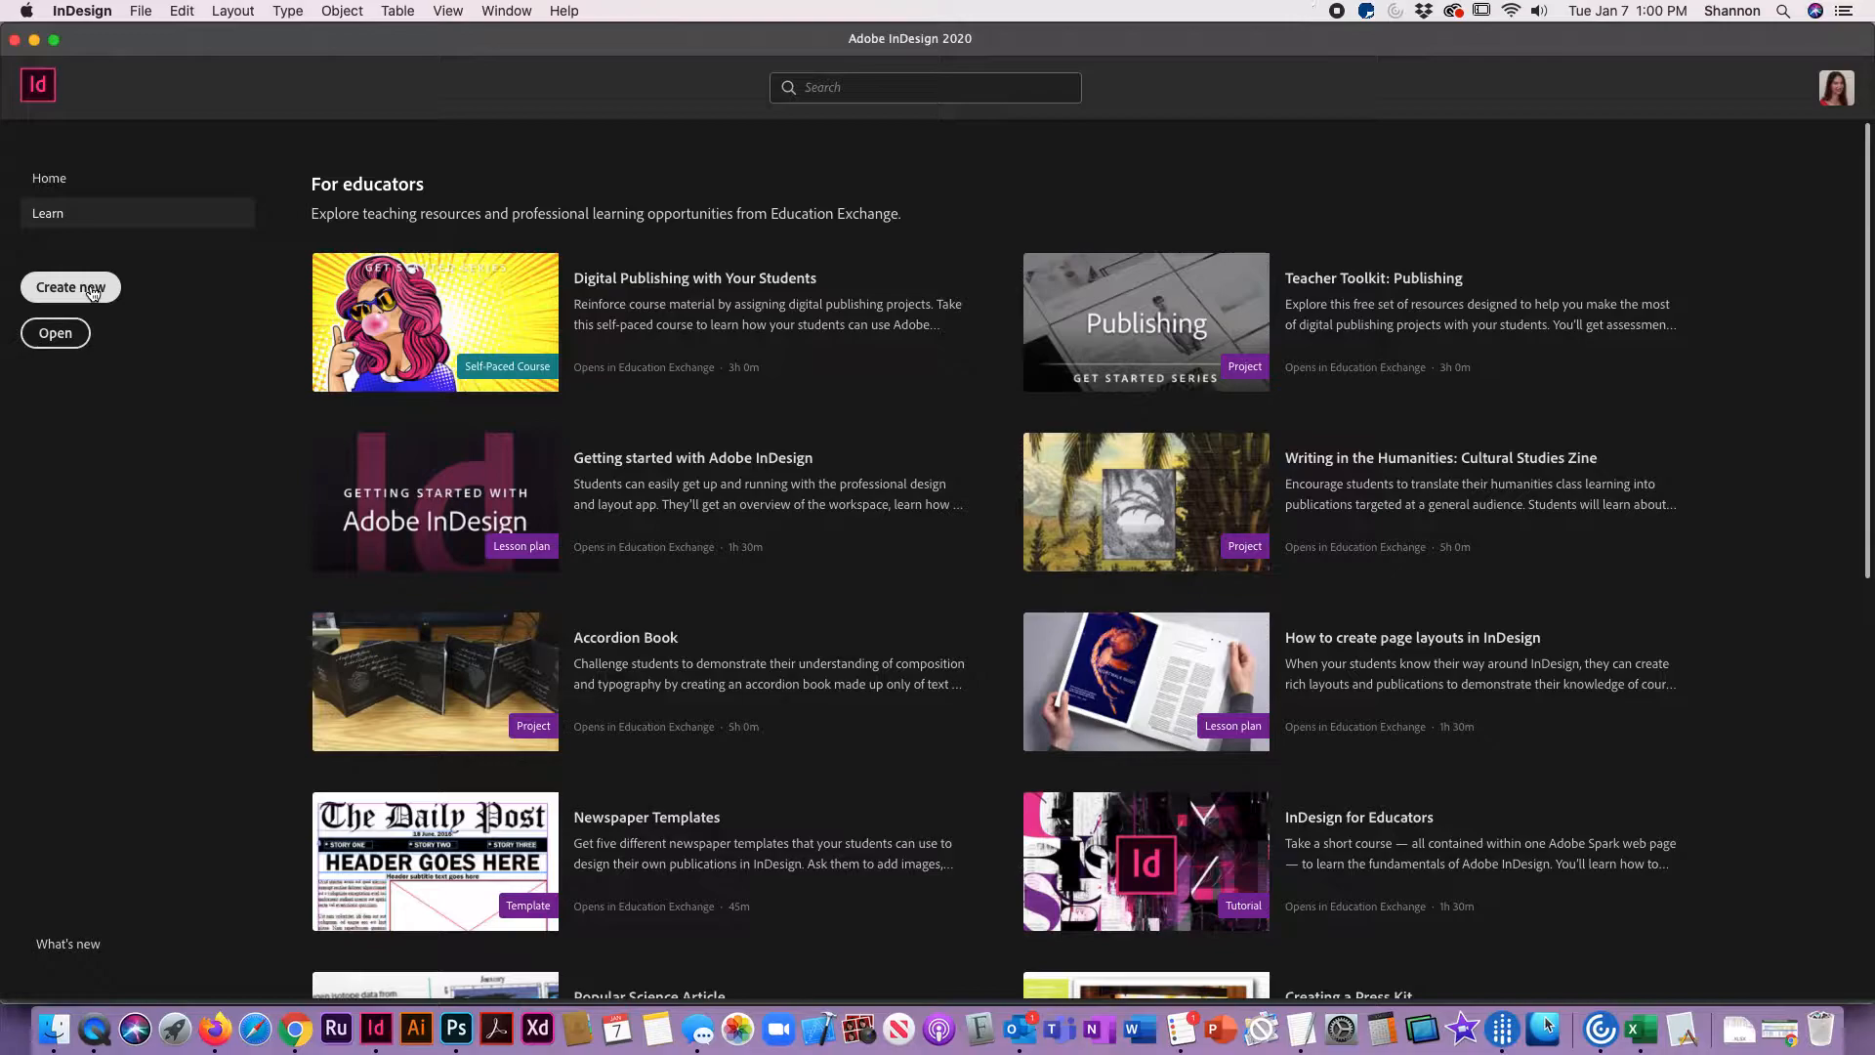
# Step: Set up a new document from the Letter print preset with 2 pages and Facing Pages turned off
pyautogui.click(140, 11)
pyautogui.moveTo(173, 37)
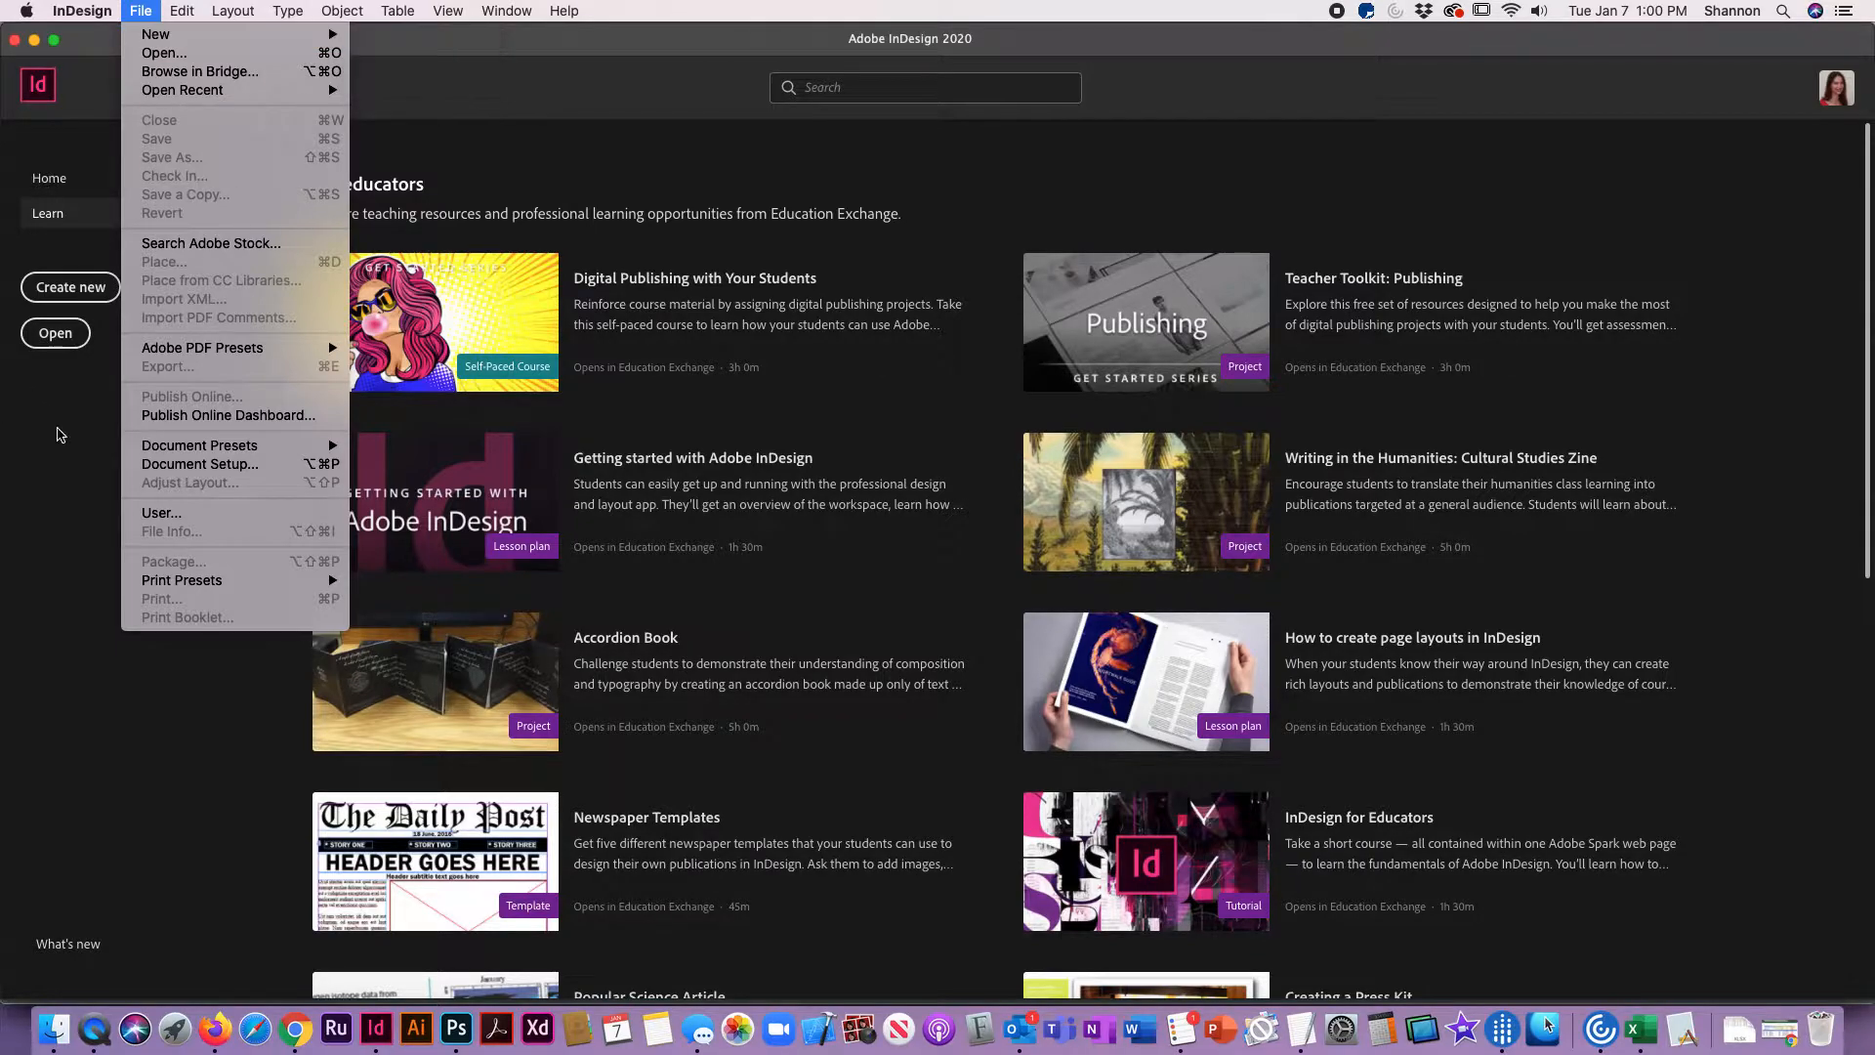
pyautogui.click(94, 253)
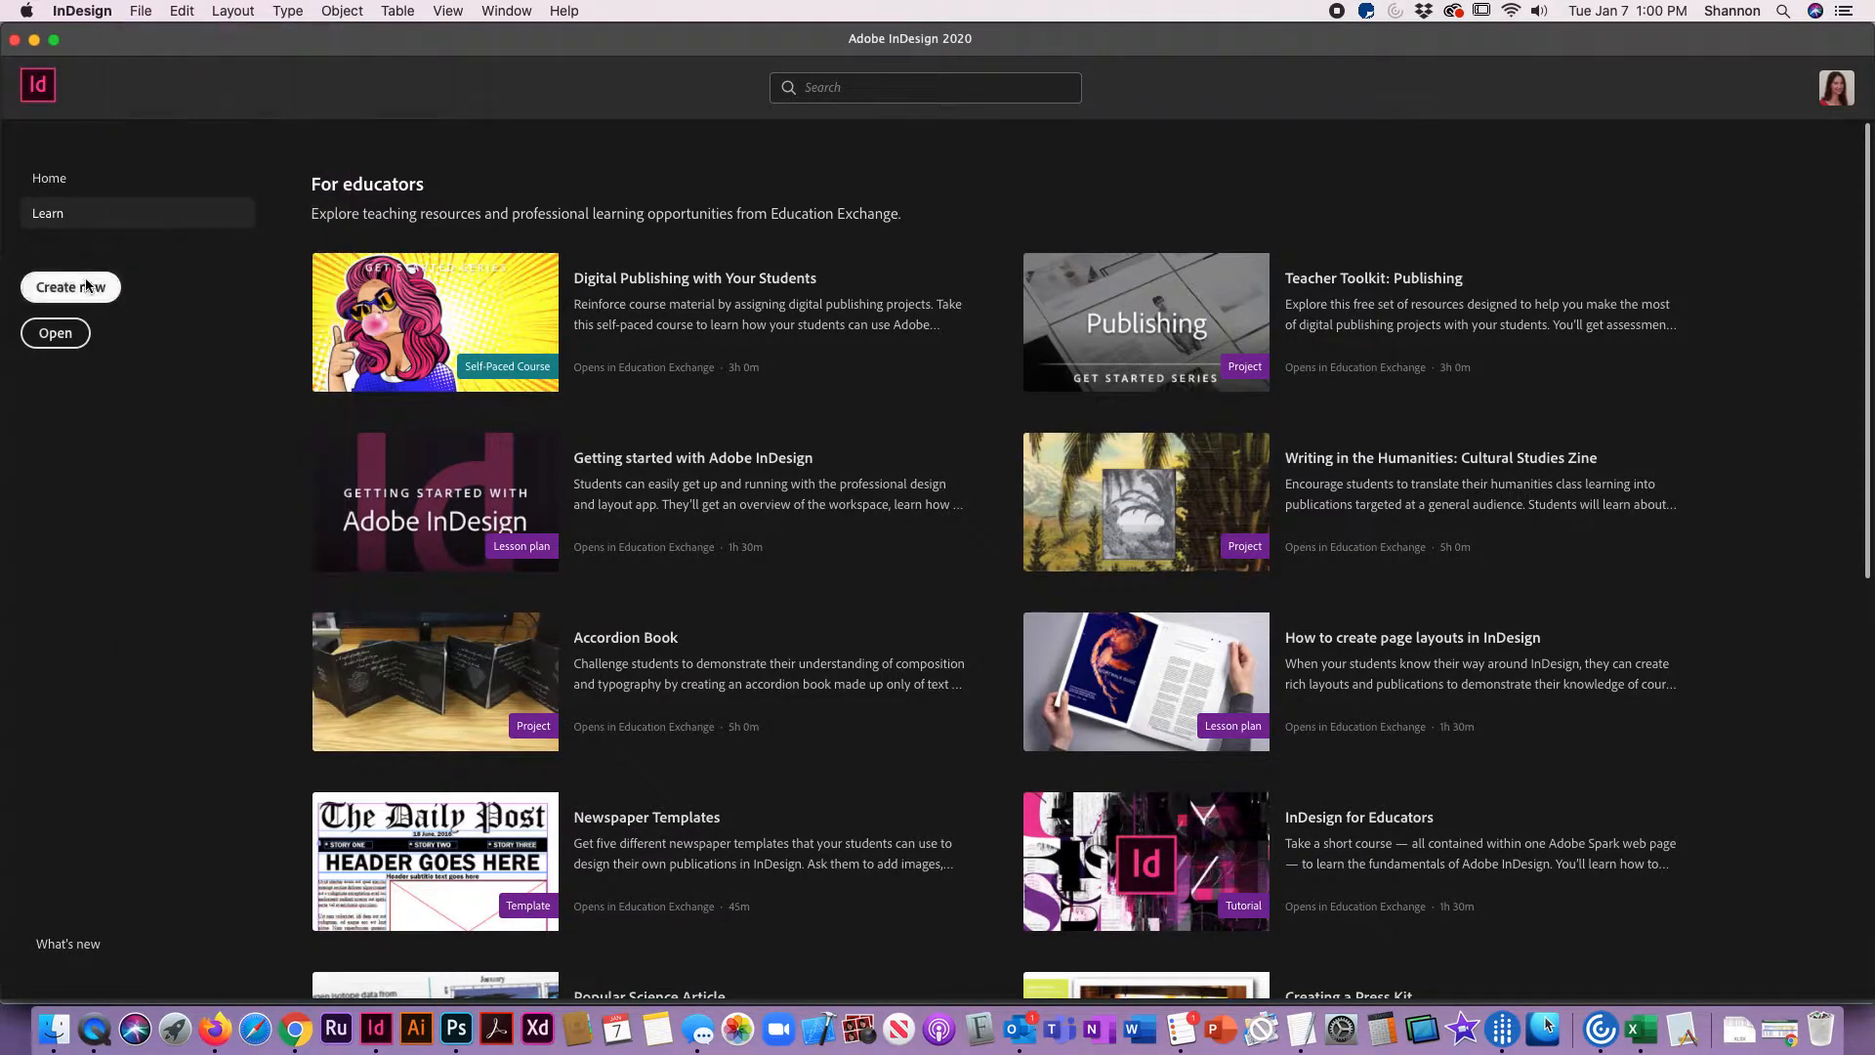
pyautogui.click(87, 285)
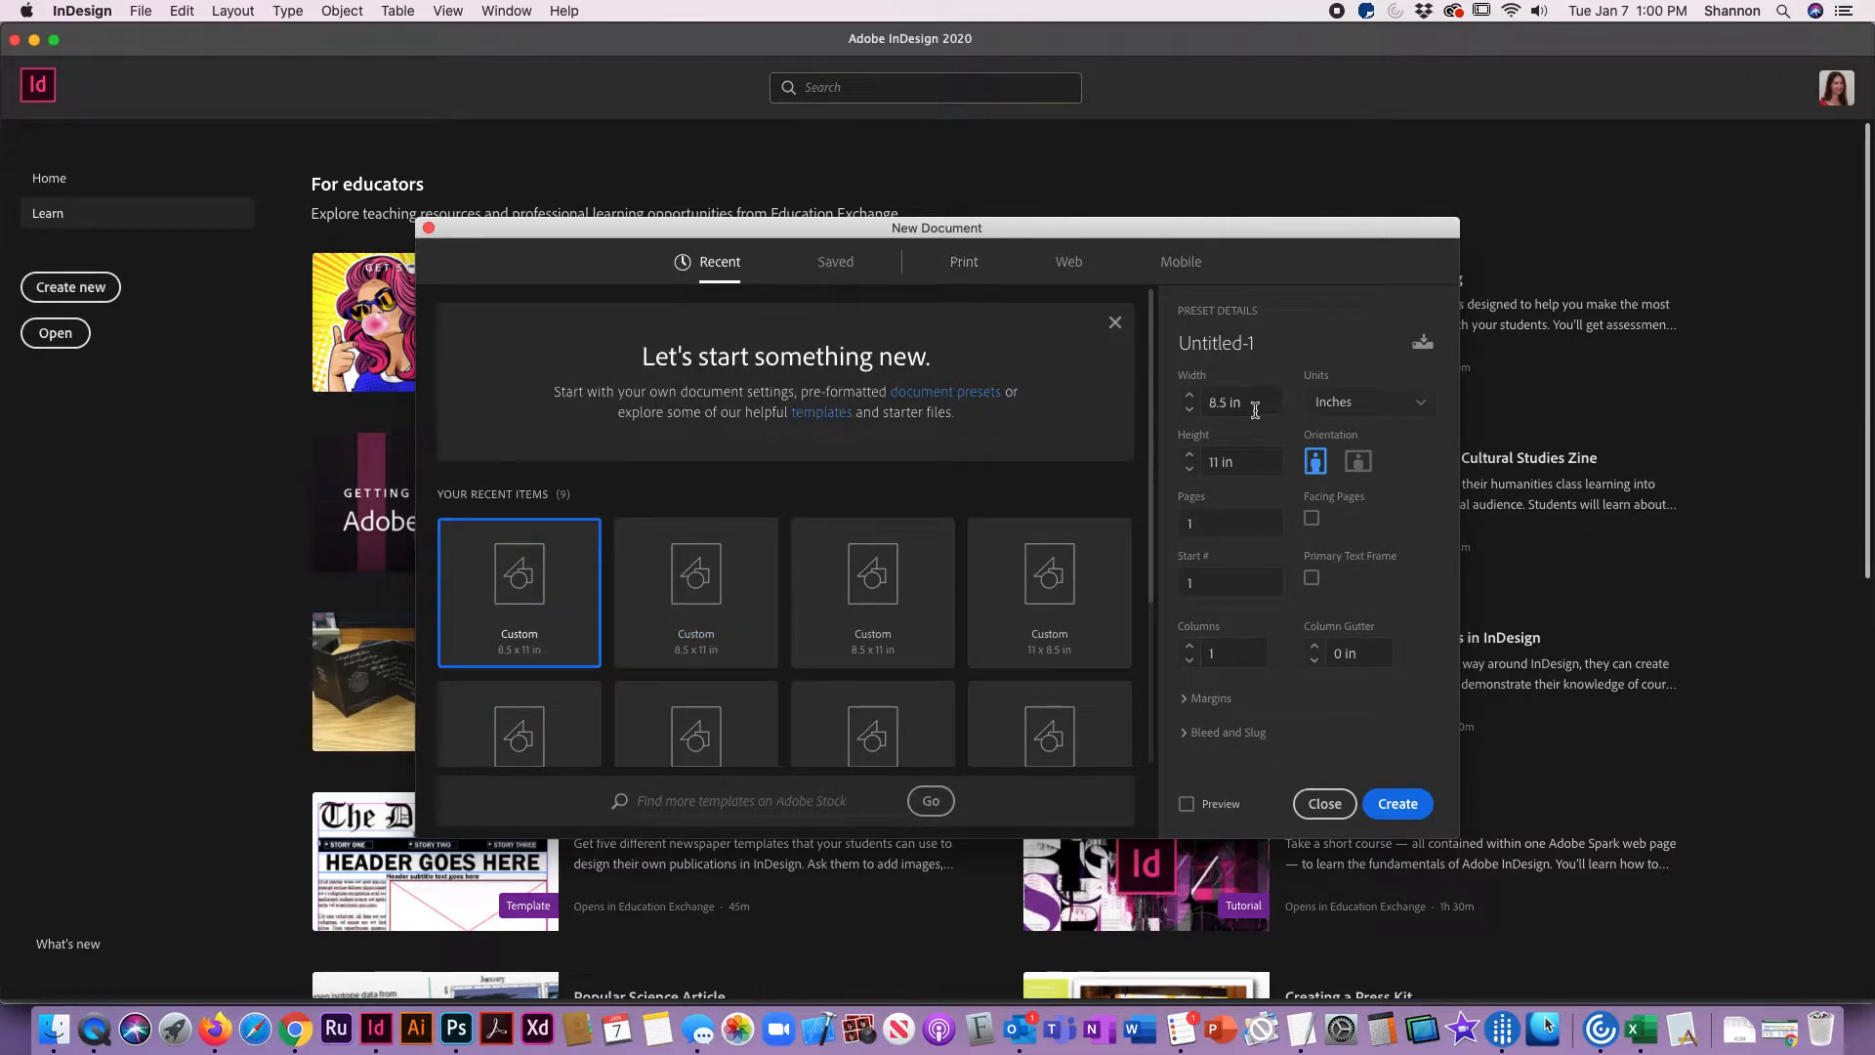
pyautogui.click(961, 264)
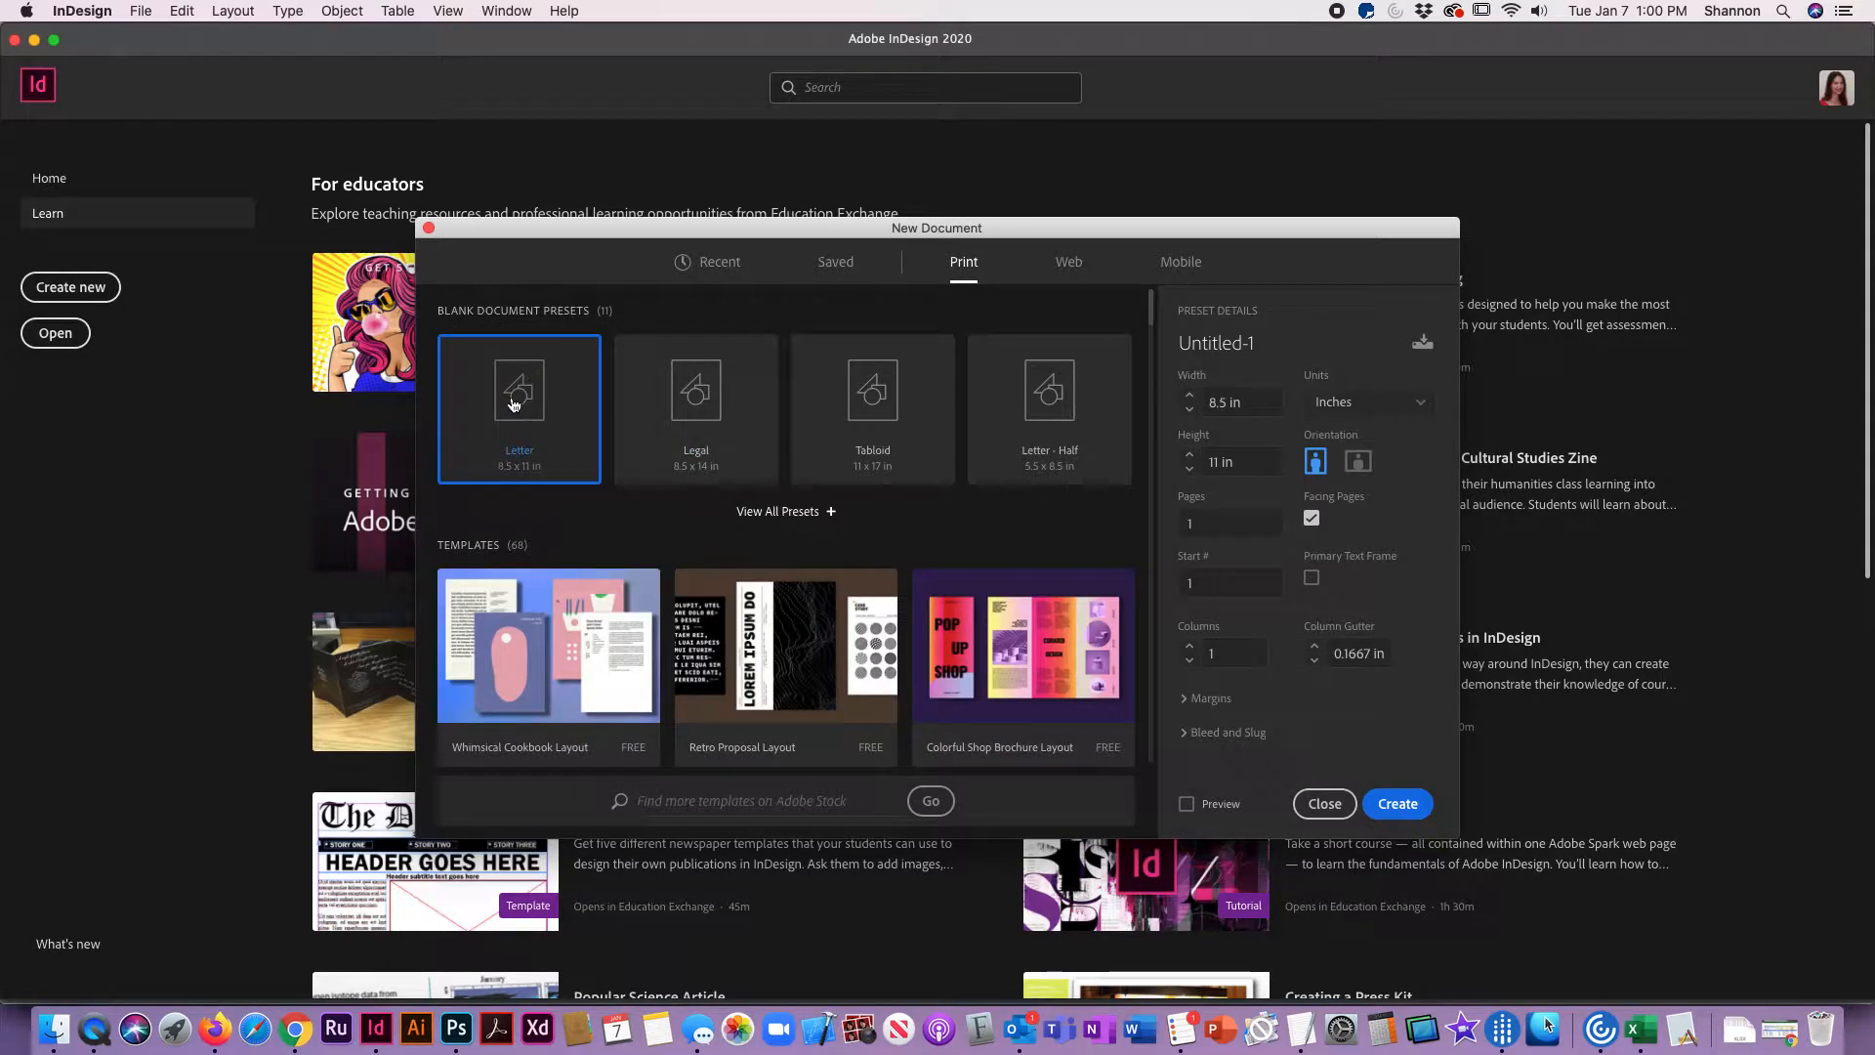
pyautogui.click(1218, 517)
pyautogui.write('2')
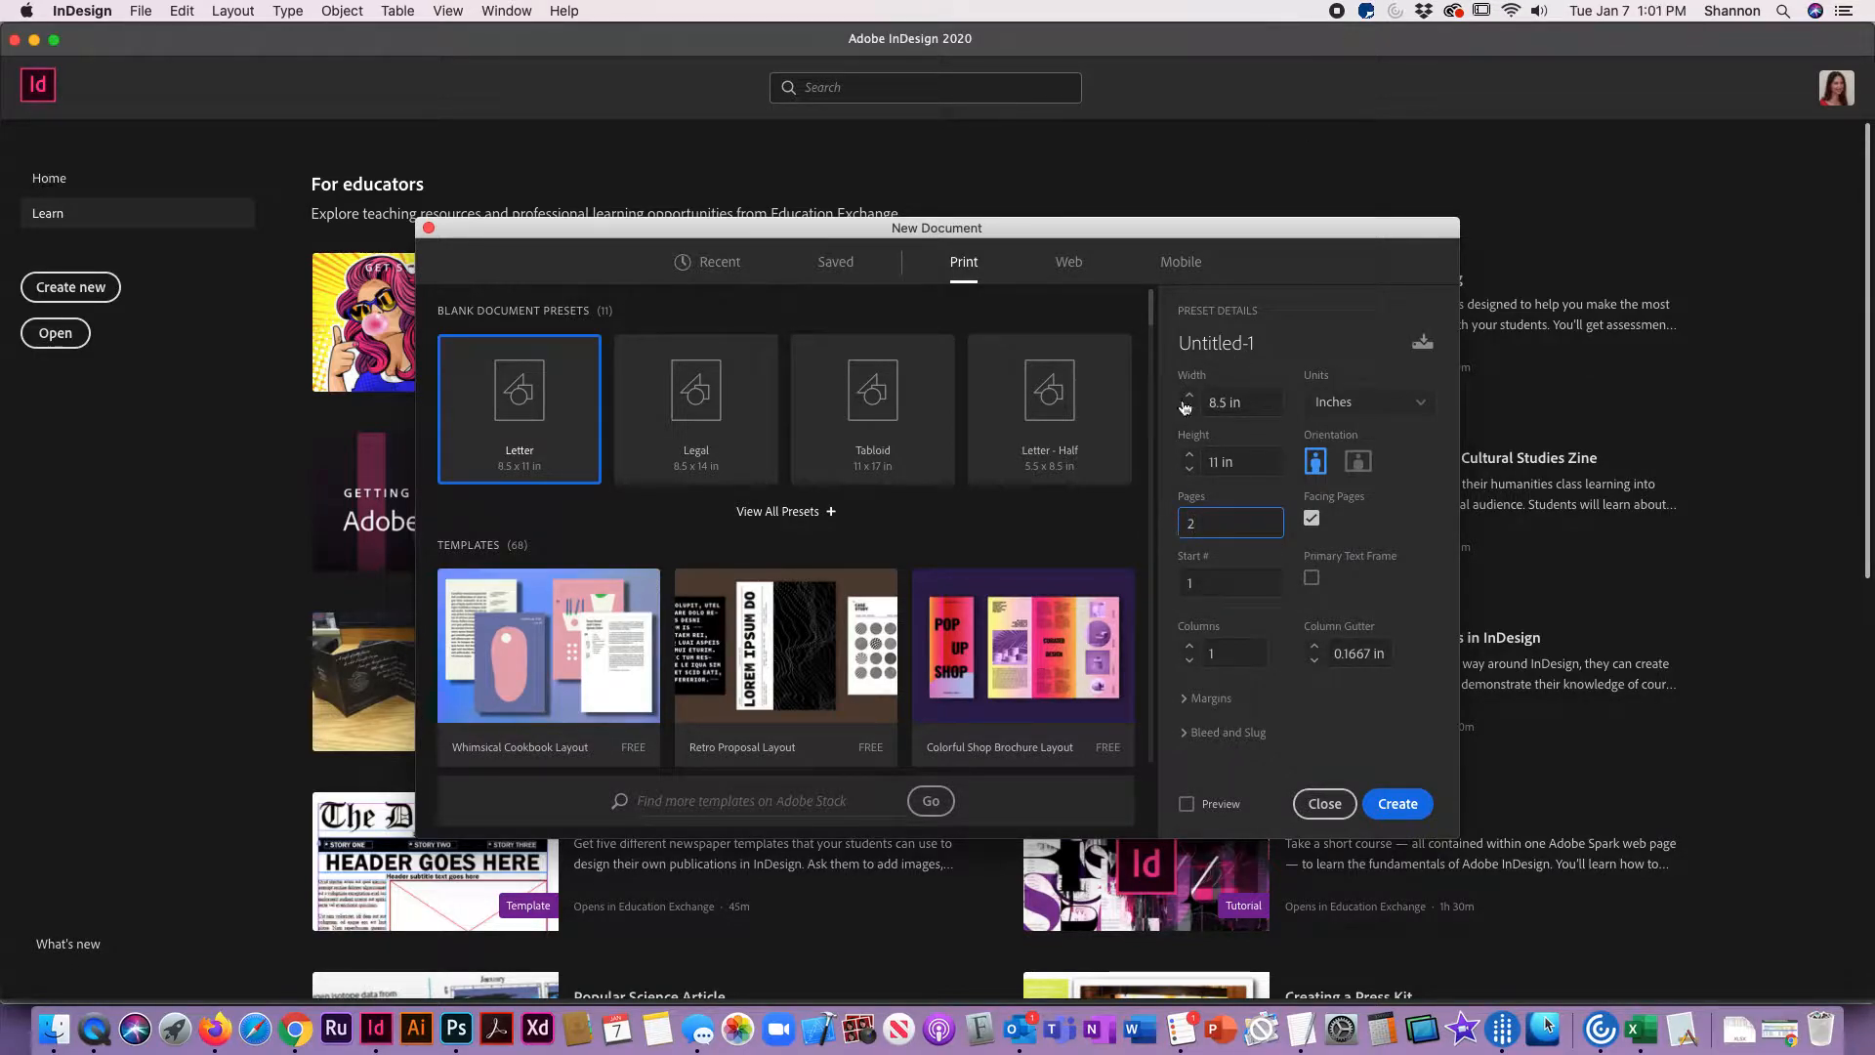
pyautogui.click(1312, 523)
# Step: Look up the margin value in the Chrome assignment page and set all four margins in InDesign to 0.375 in
pyautogui.press('super+Tab')
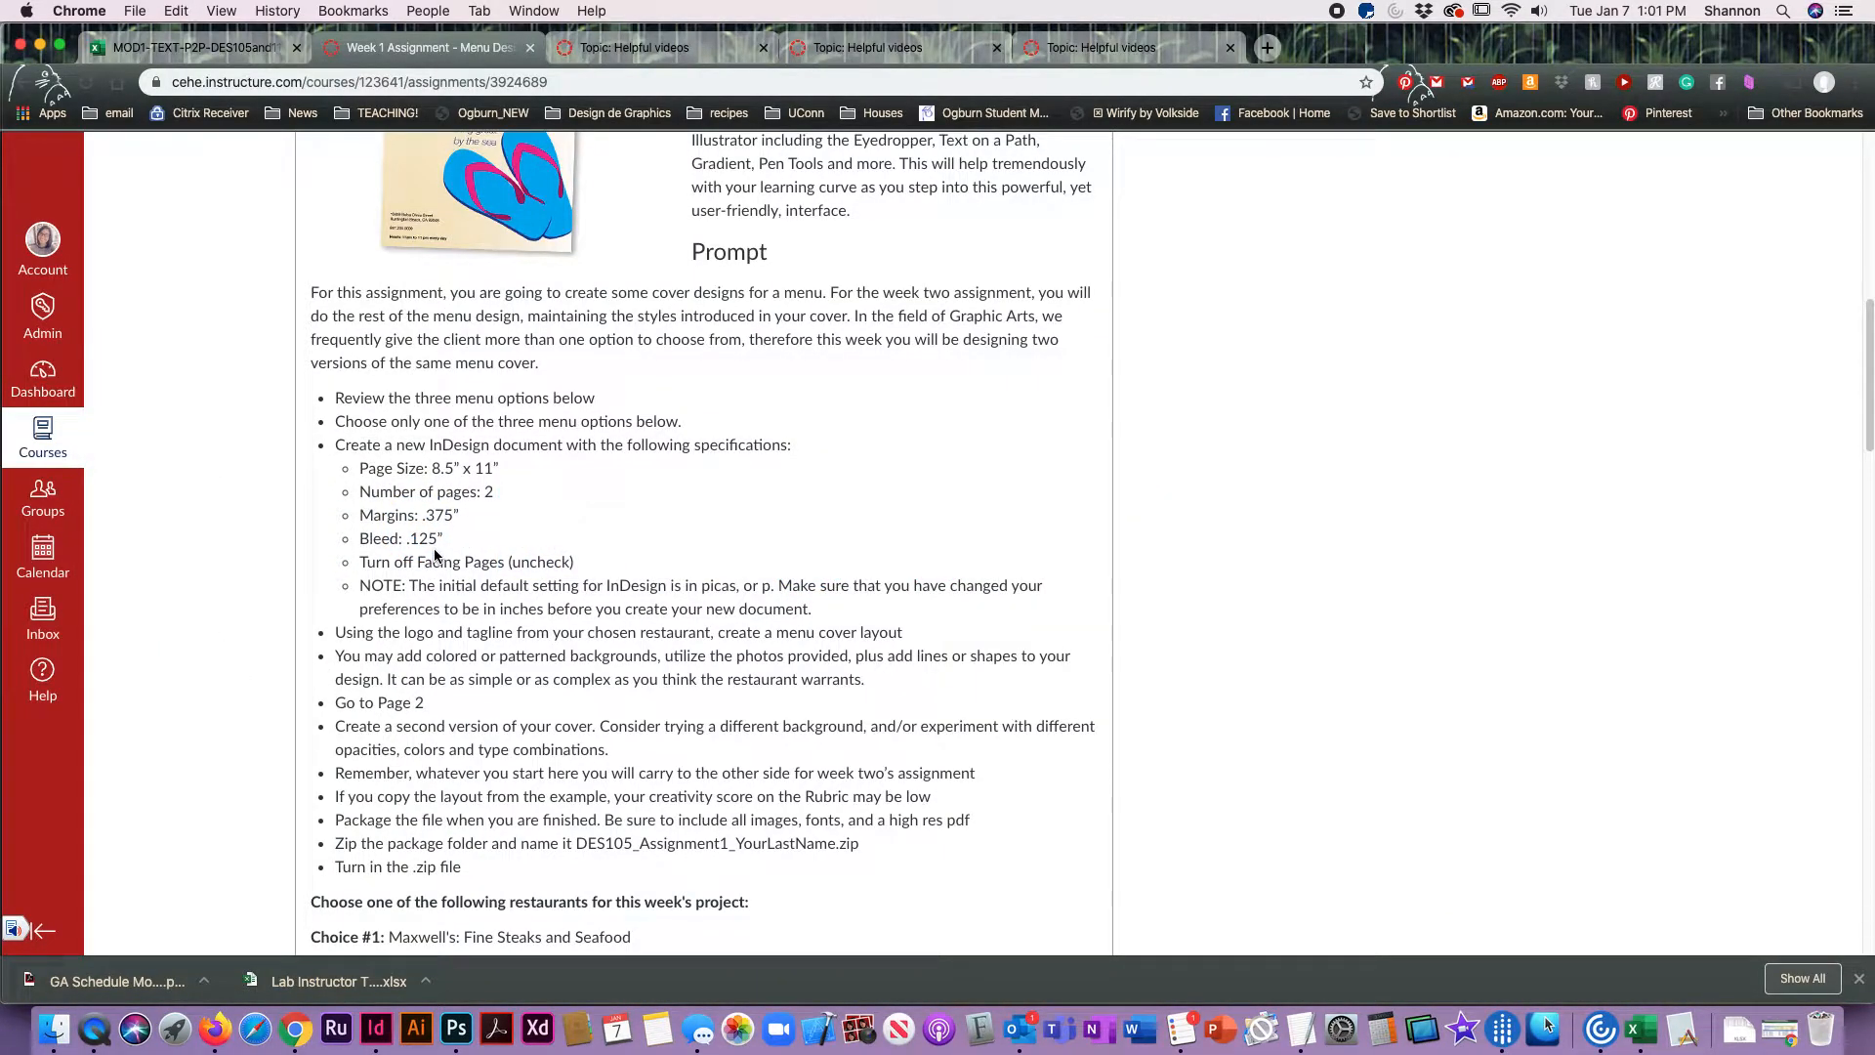
pyautogui.moveTo(423, 516); pyautogui.dragTo(456, 516)
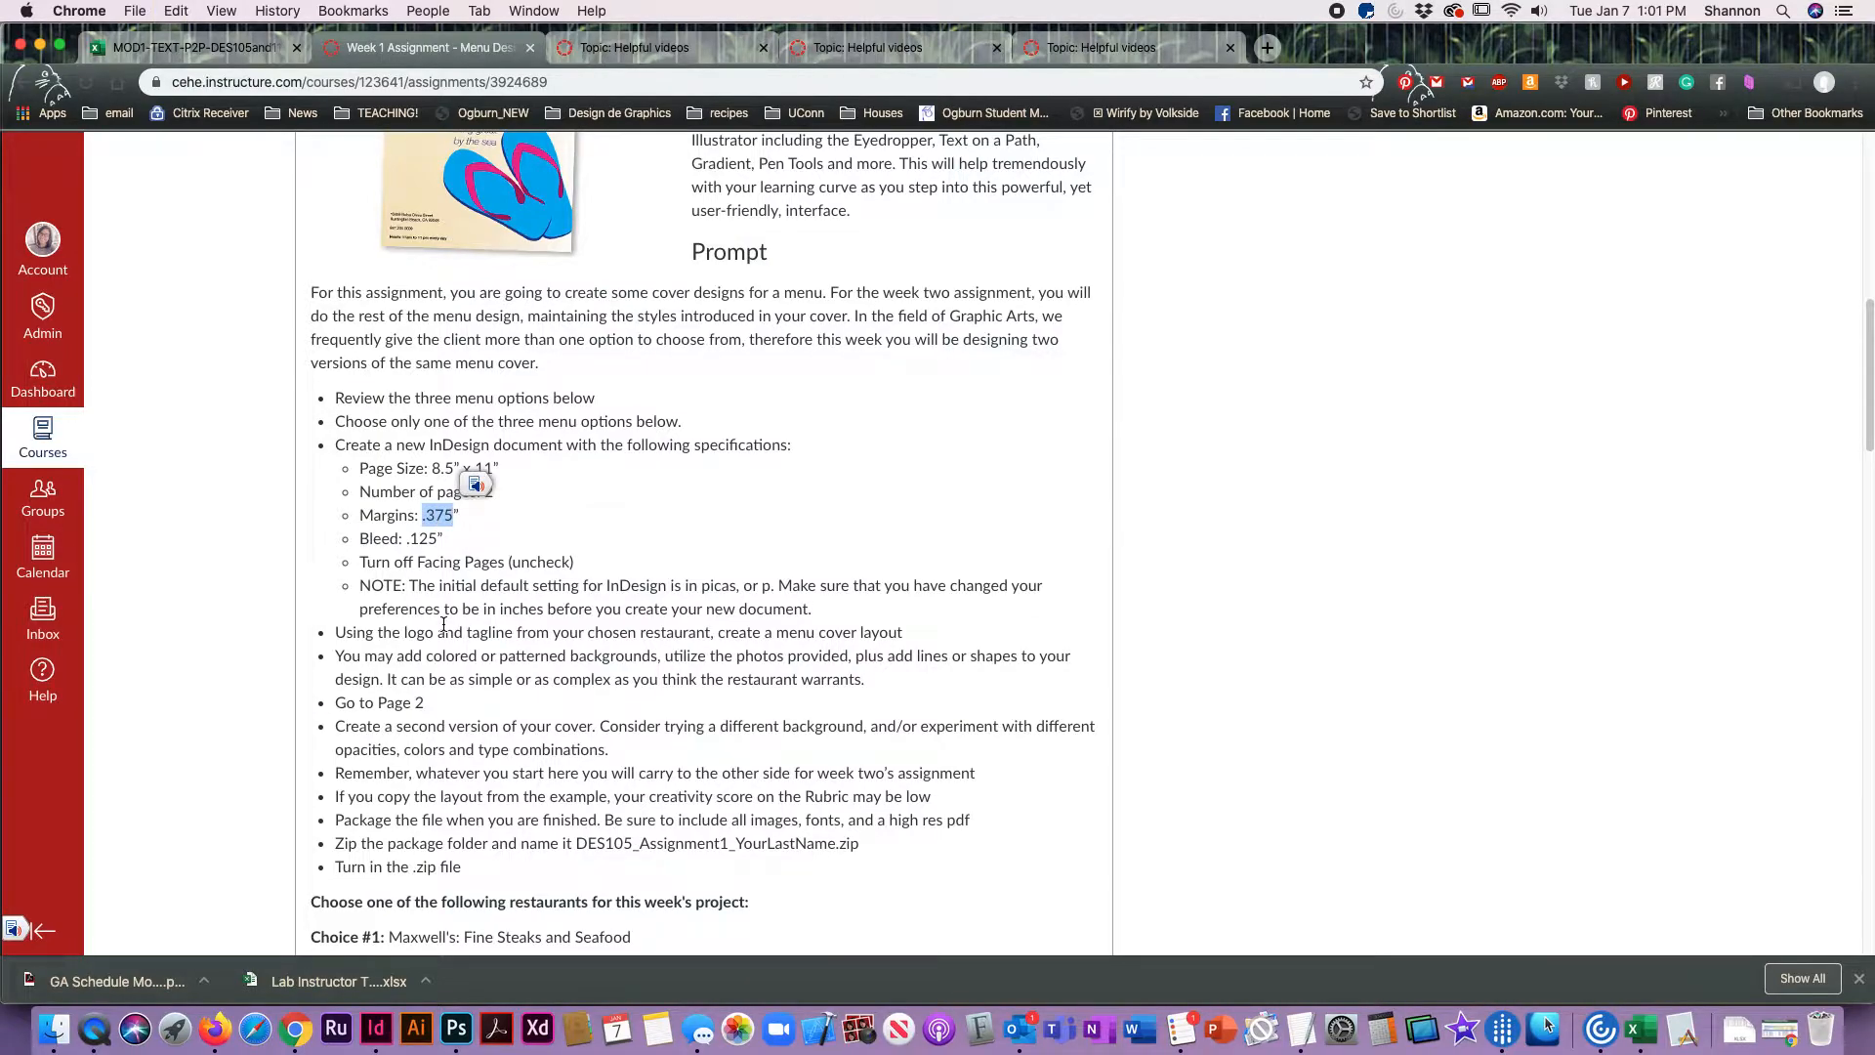
pyautogui.press('super+Tab')
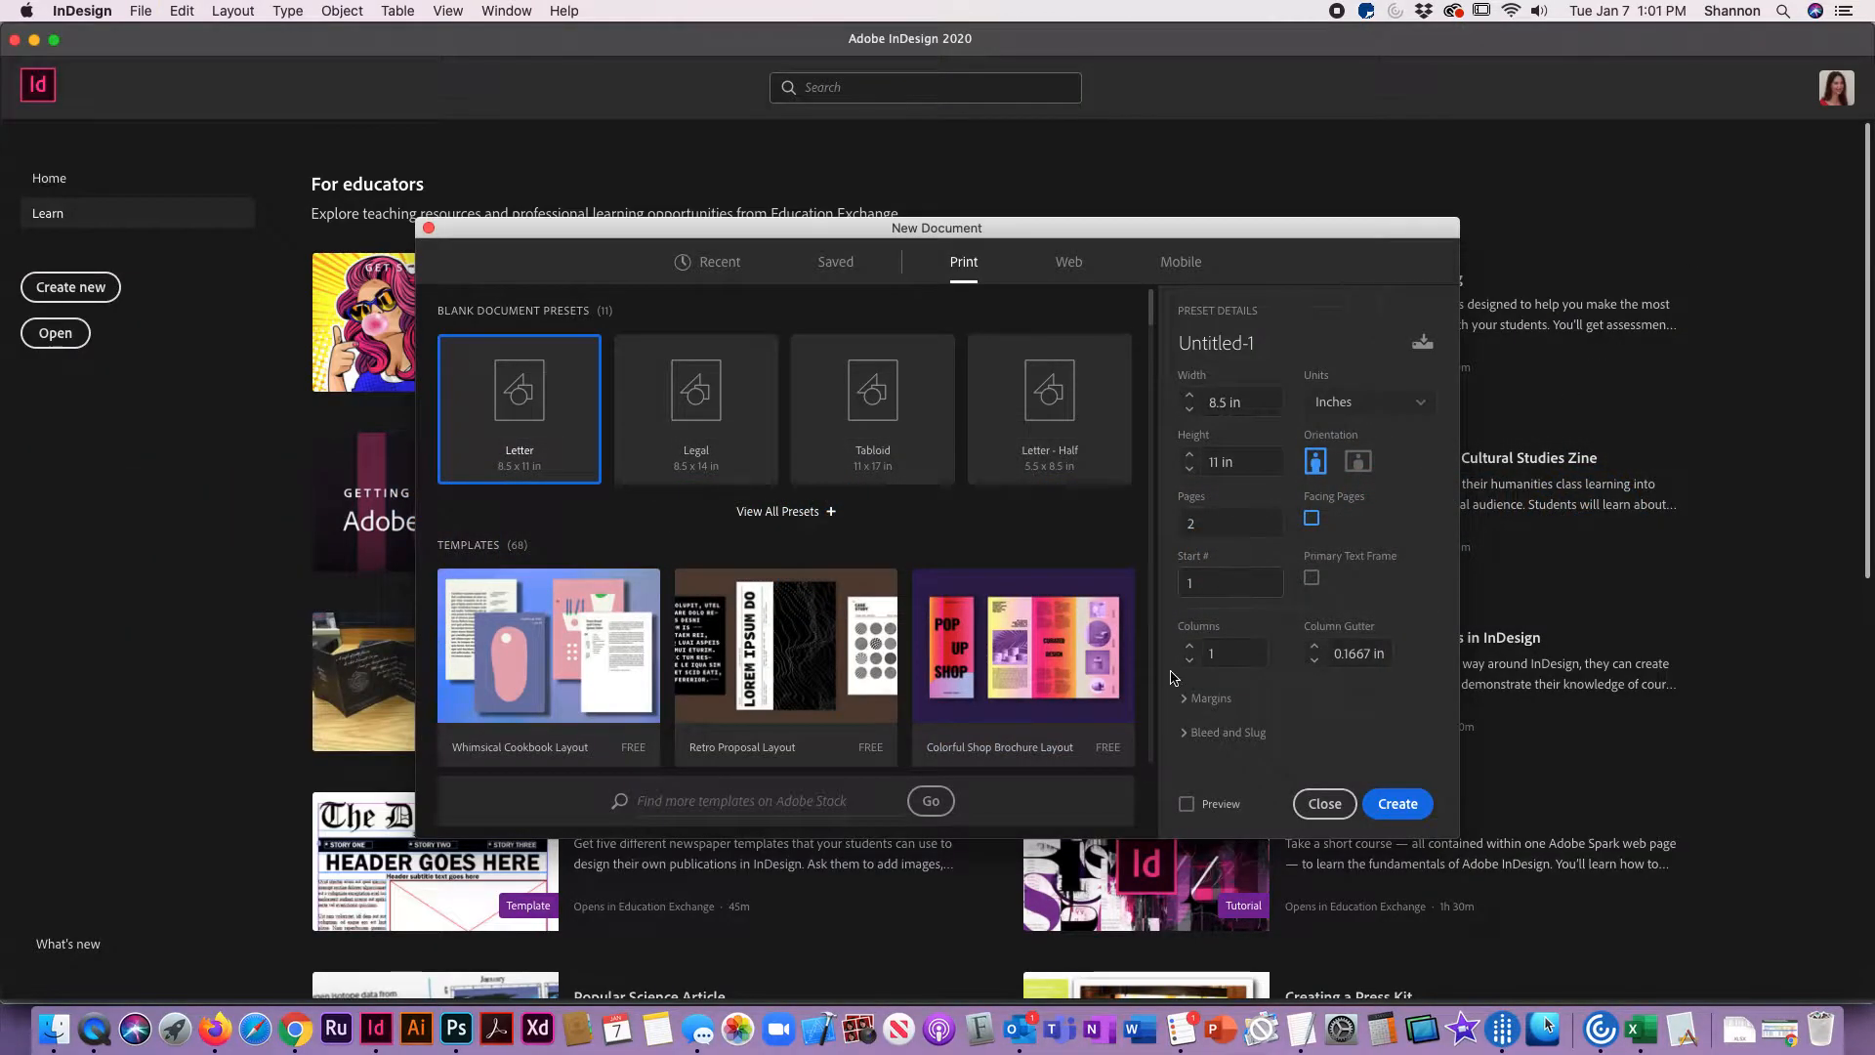
pyautogui.click(1193, 697)
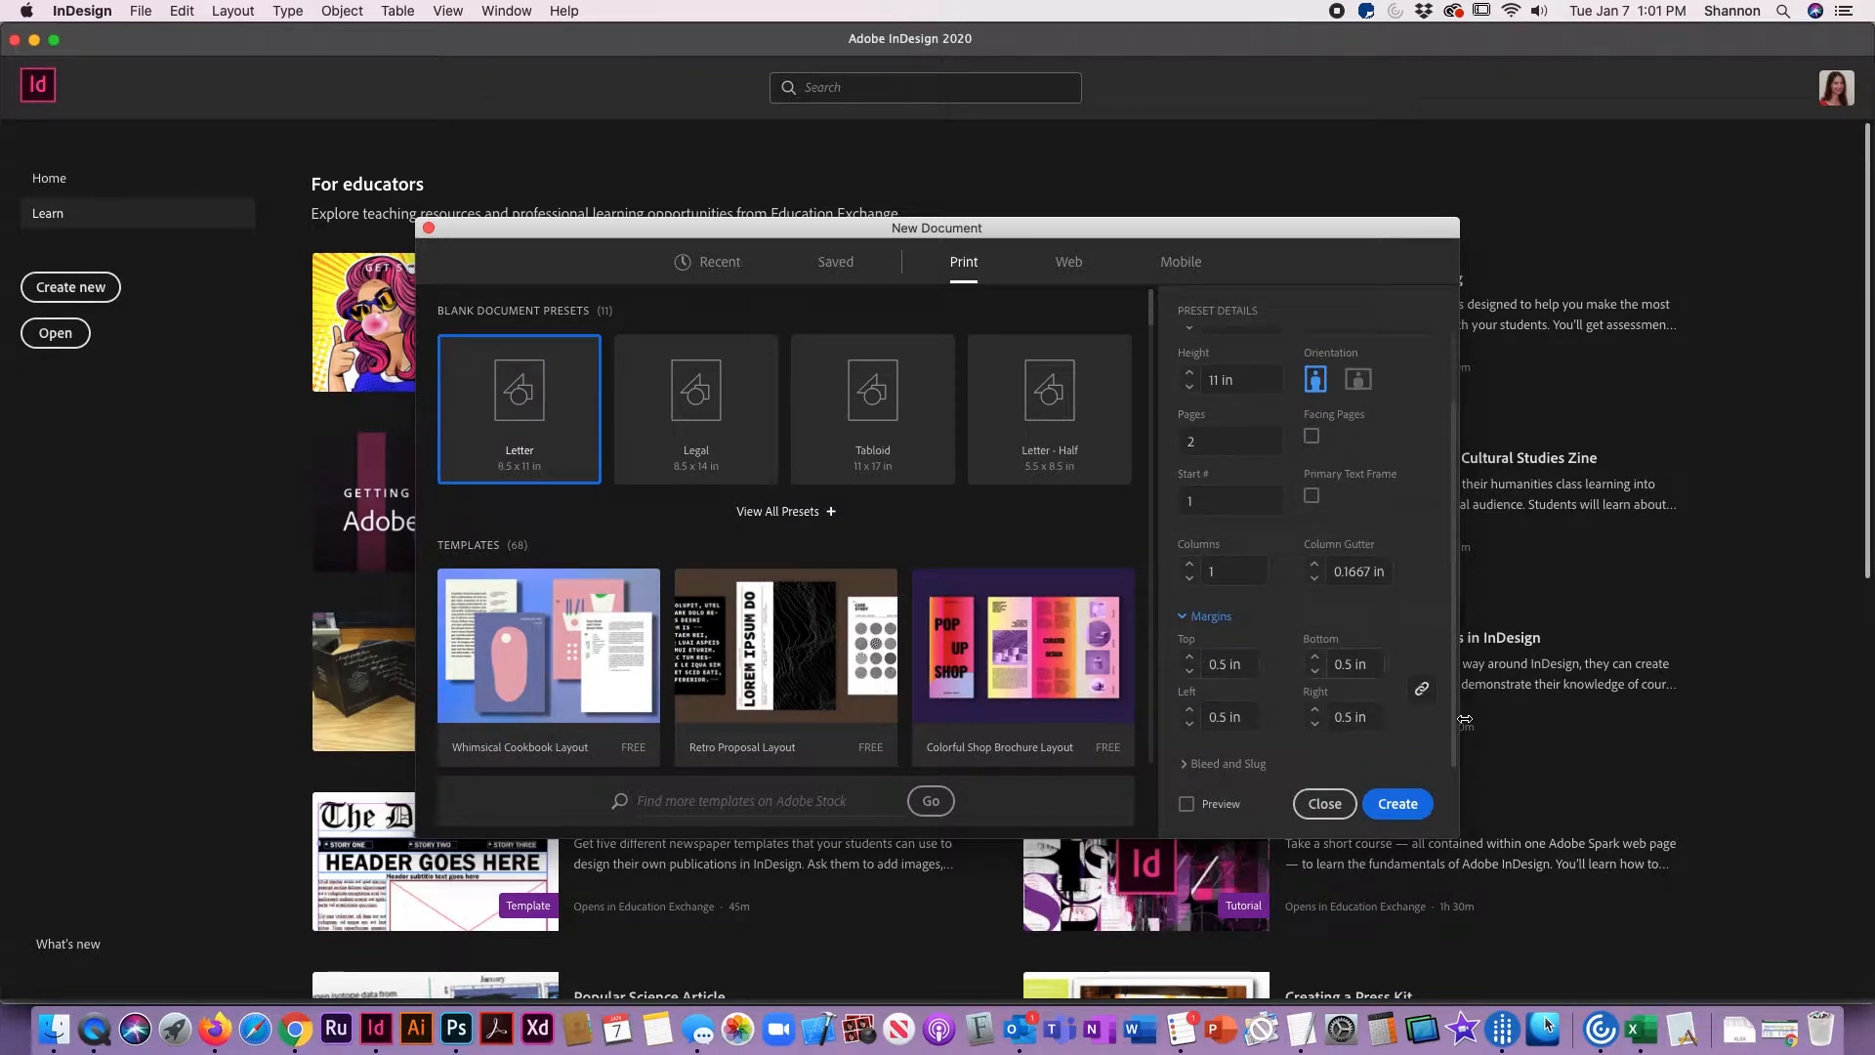
pyautogui.click(1259, 665)
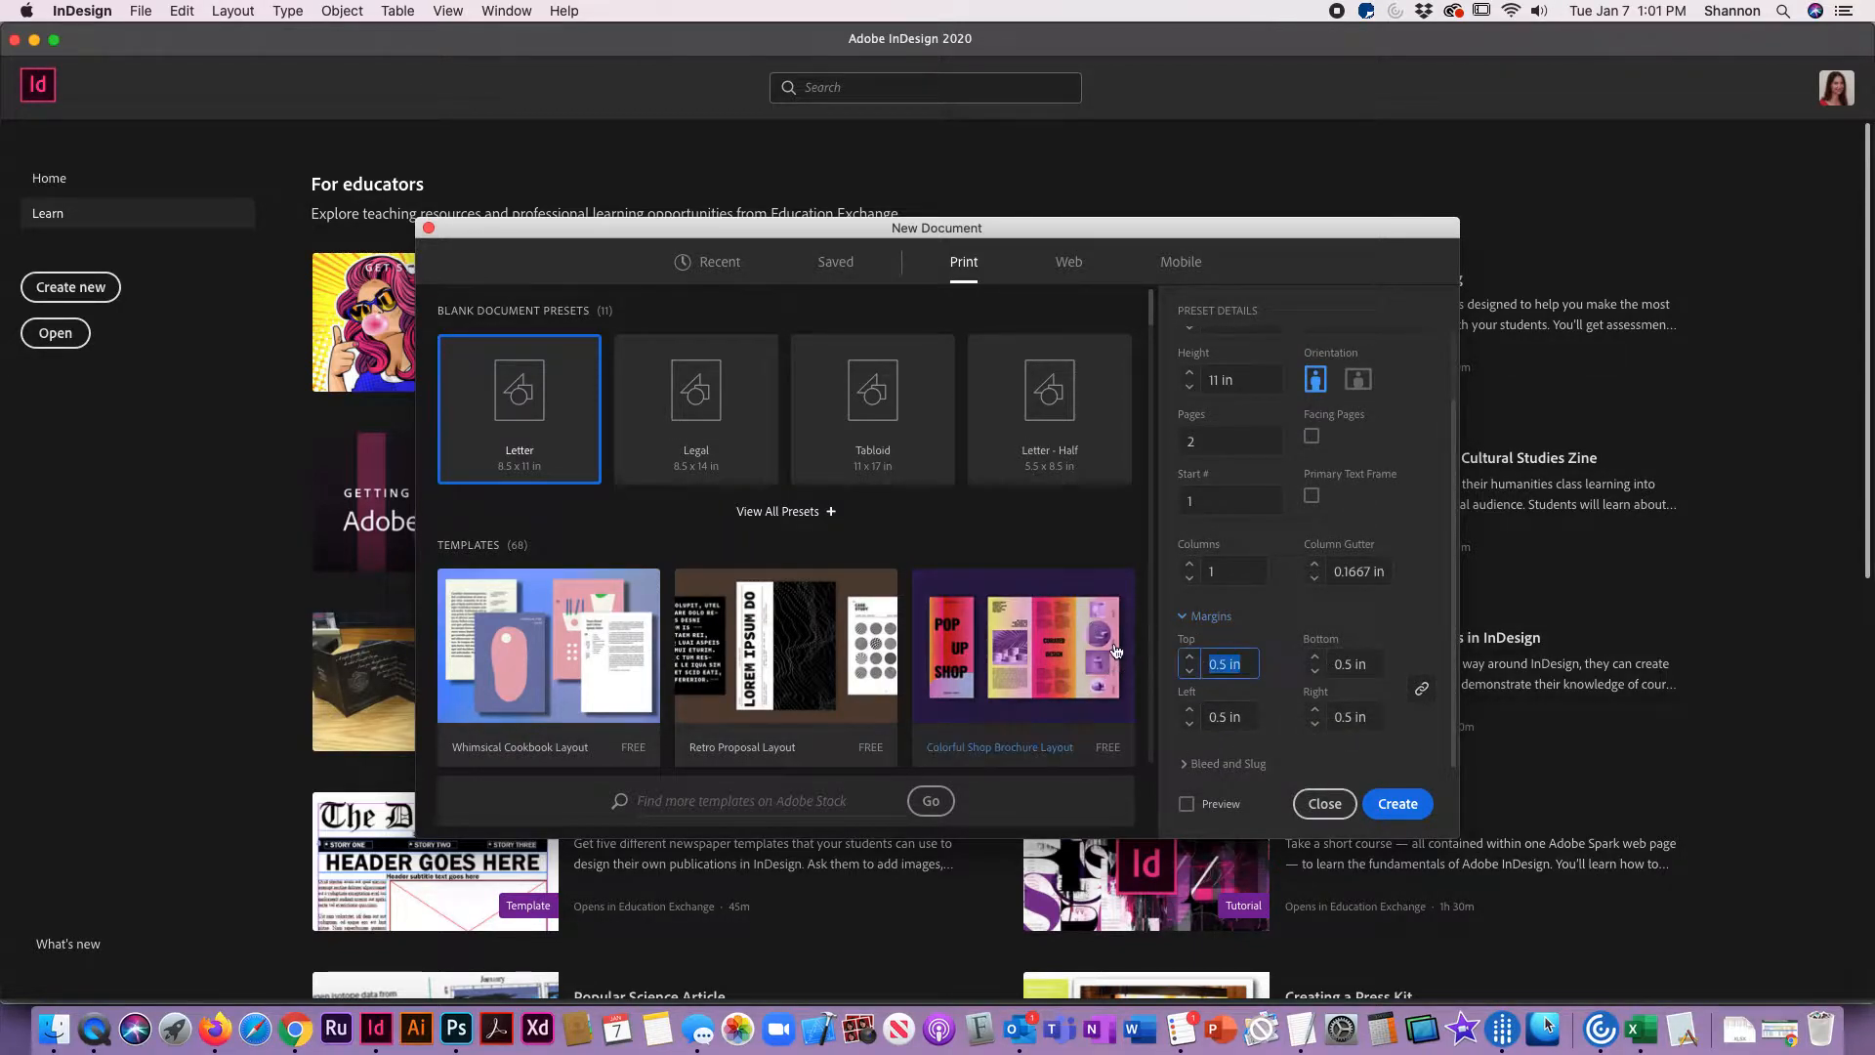
pyautogui.write('.375')
pyautogui.press('Tab')
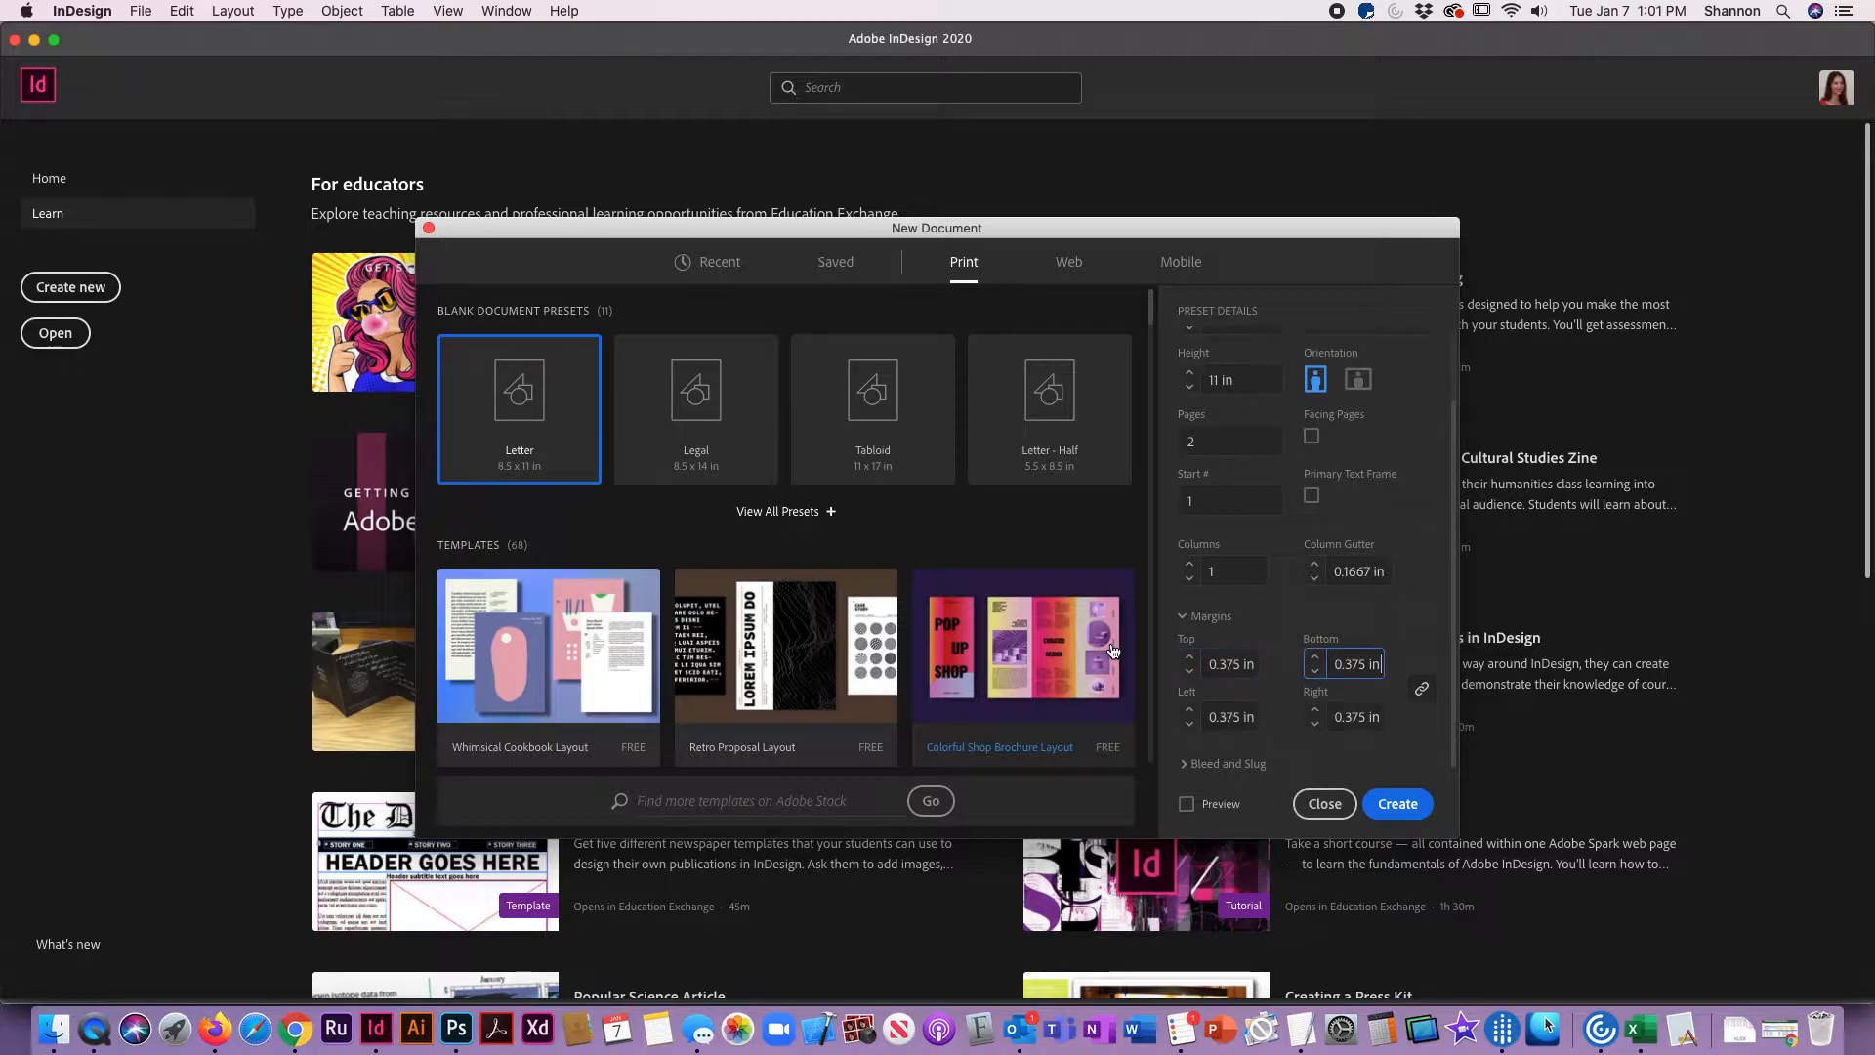
# Step: Copy the .125 bleed value from the Chrome assignment page into all bleed settings in InDesign, and create the document
pyautogui.click(1227, 763)
pyautogui.scroll(-3, 1282, 618)
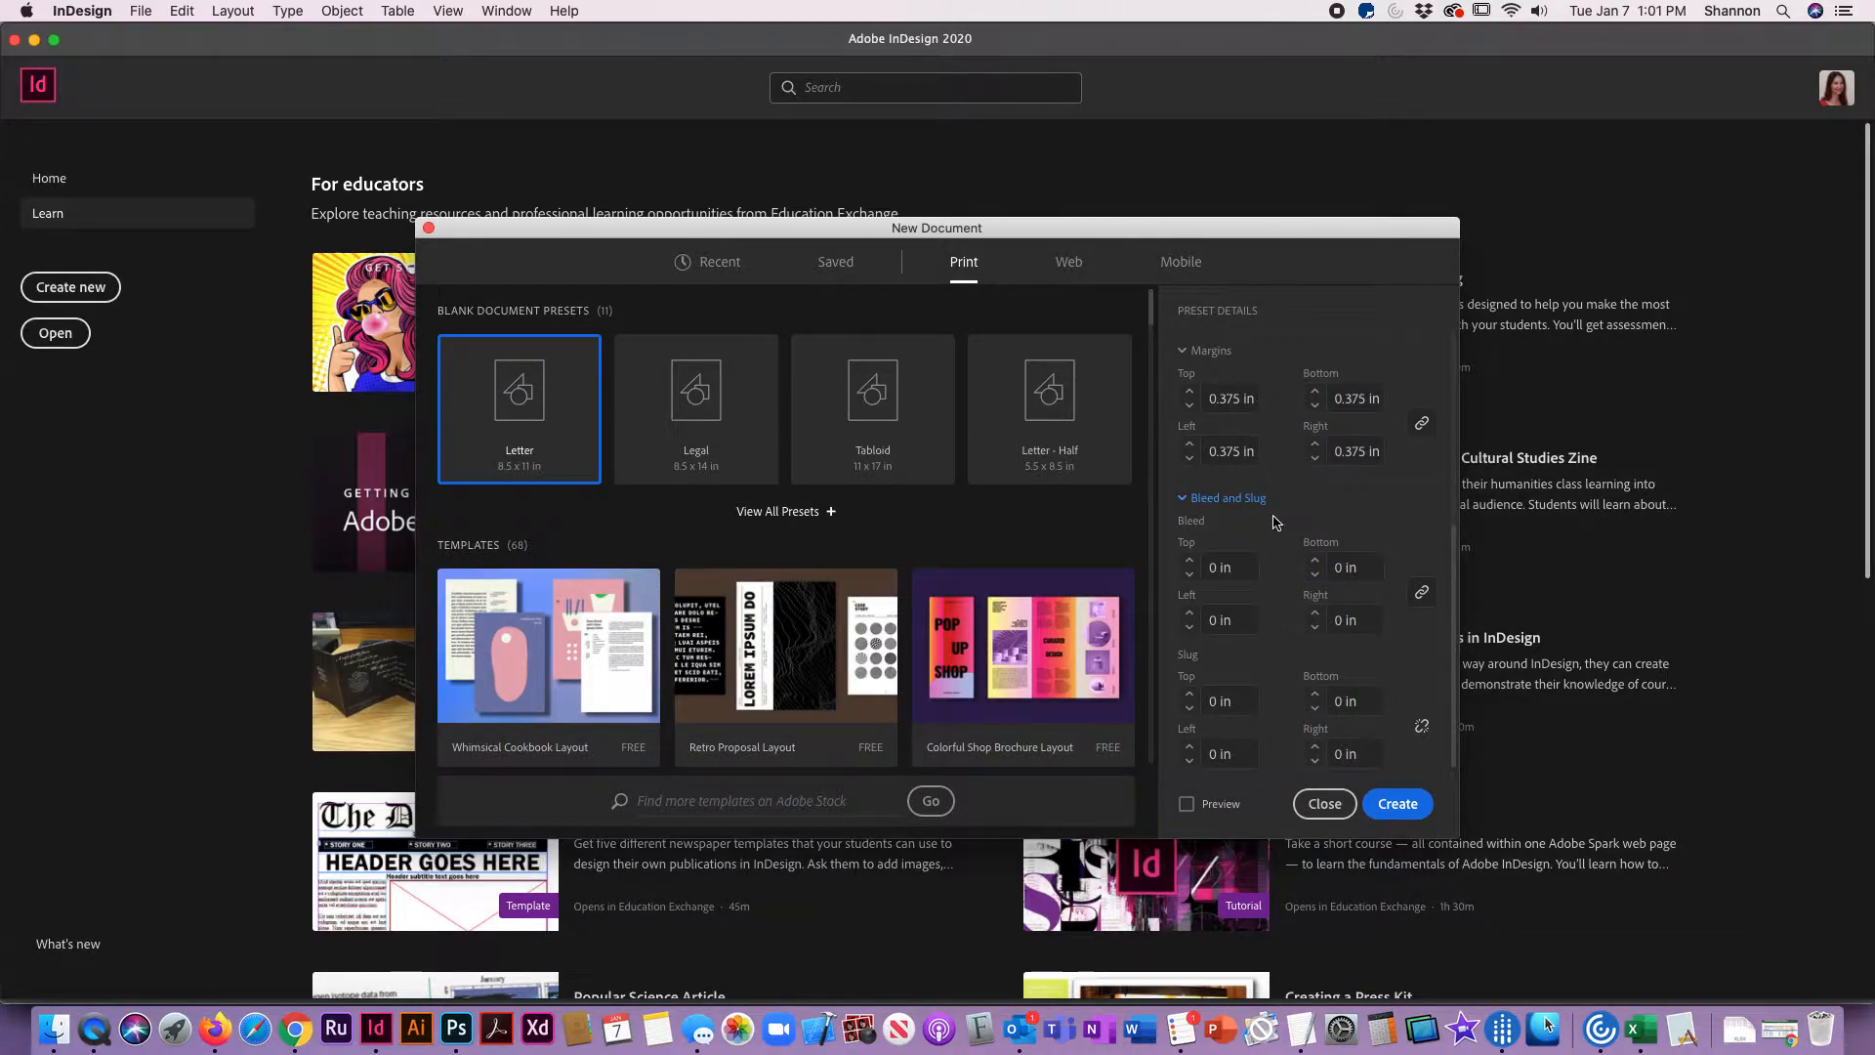
pyautogui.press('super+Tab')
pyautogui.moveTo(407, 540); pyautogui.dragTo(436, 545)
pyautogui.press('super+c')
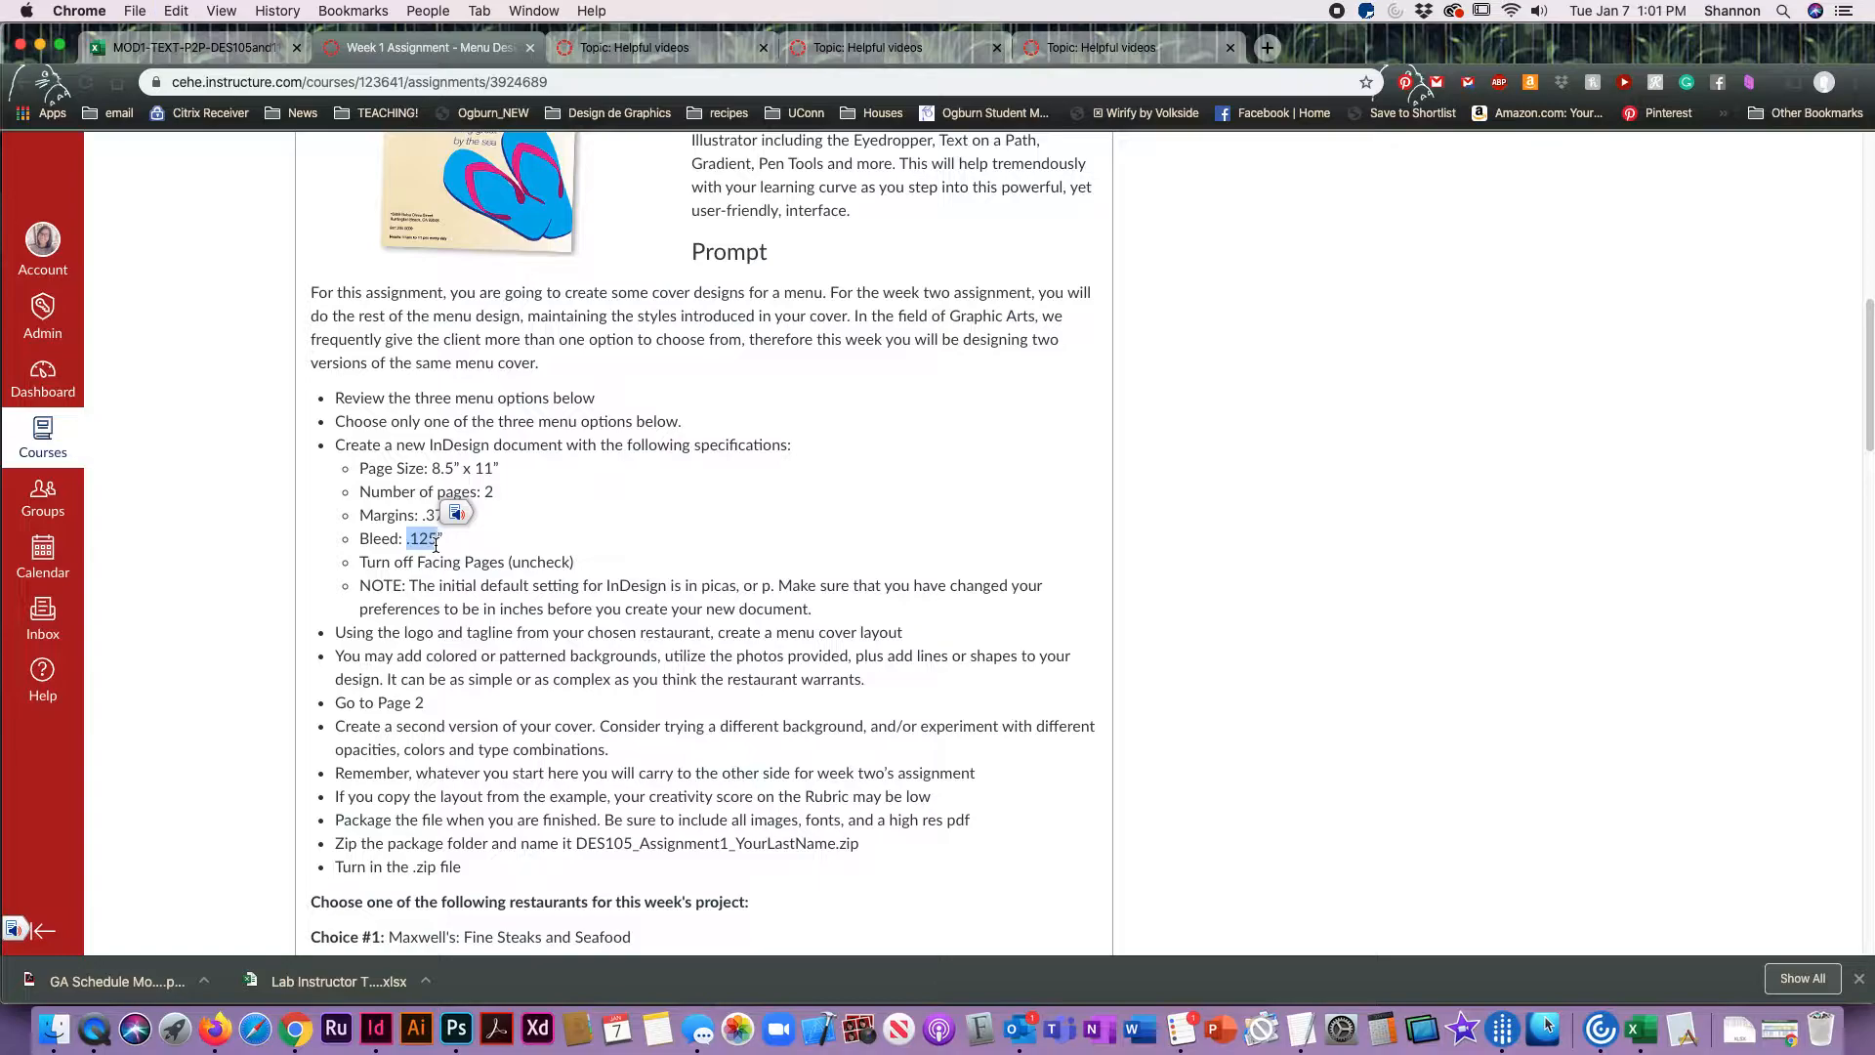
pyautogui.press('super+Tab')
pyautogui.click(1233, 569)
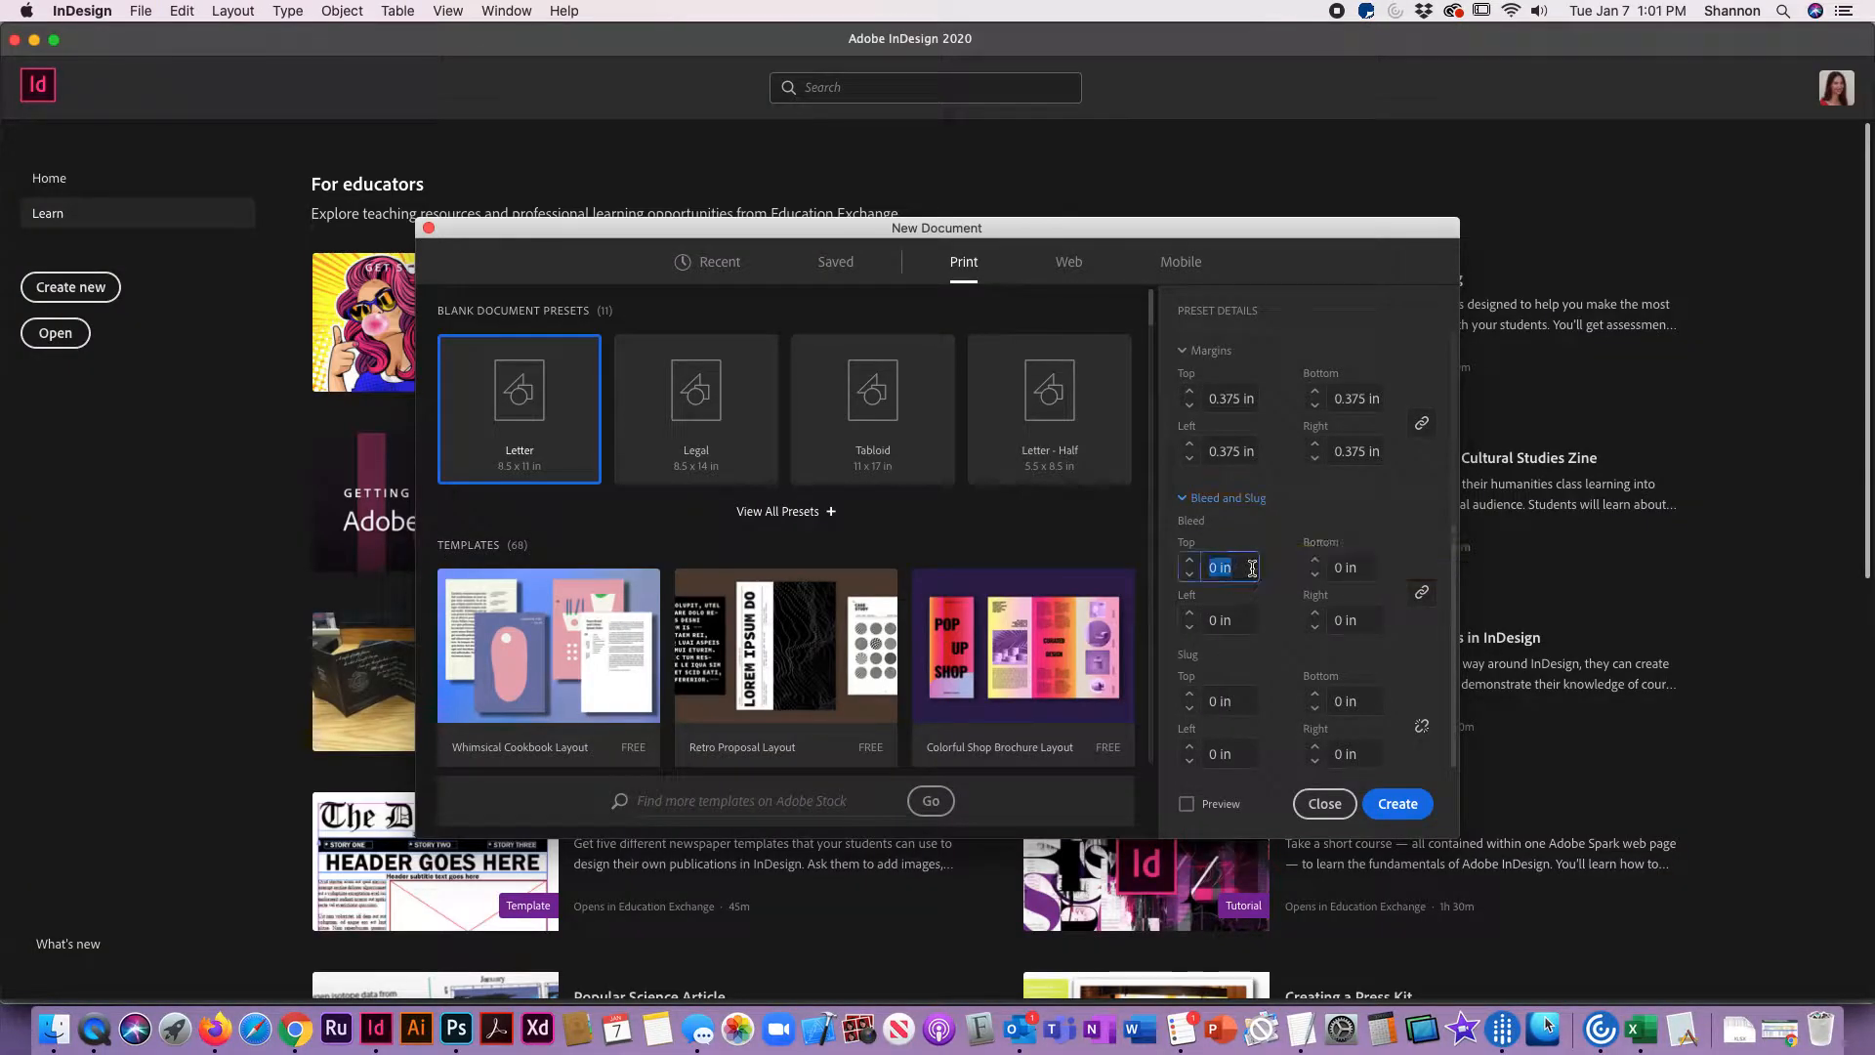
pyautogui.press('super+v')
pyautogui.press('Tab')
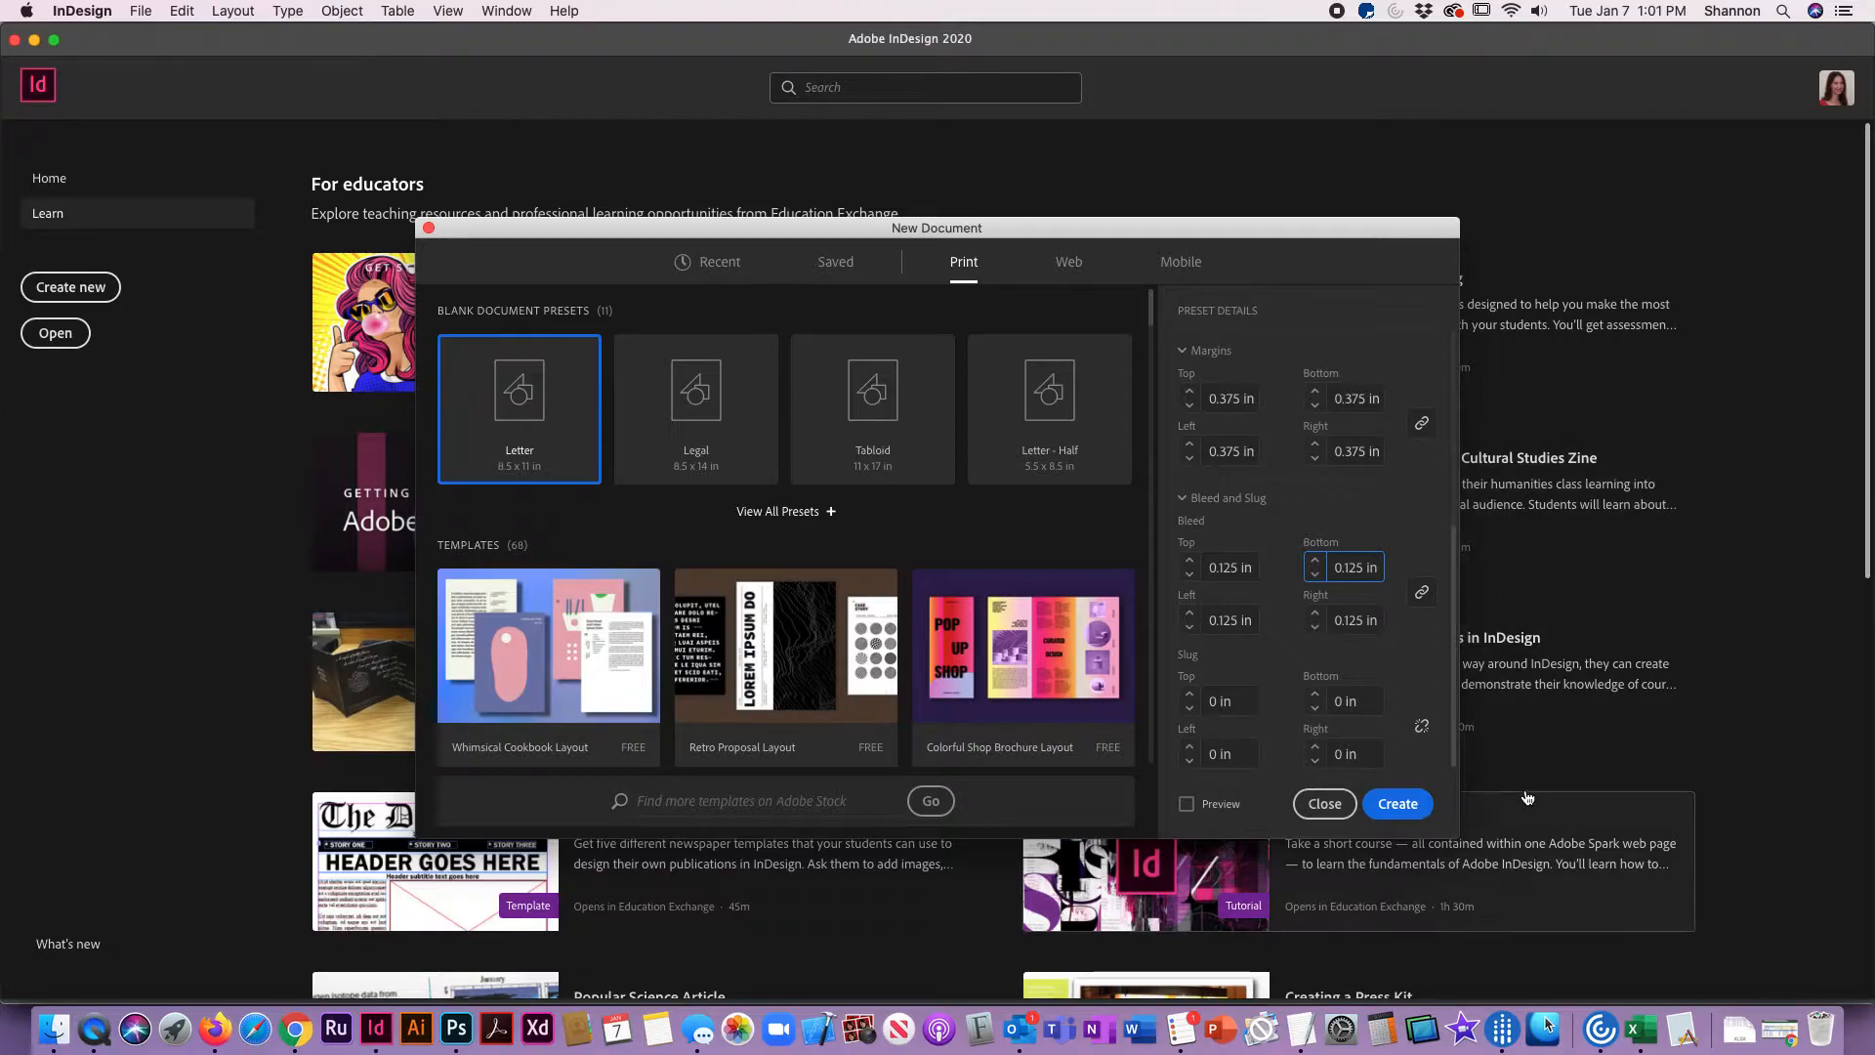
pyautogui.click(1413, 806)
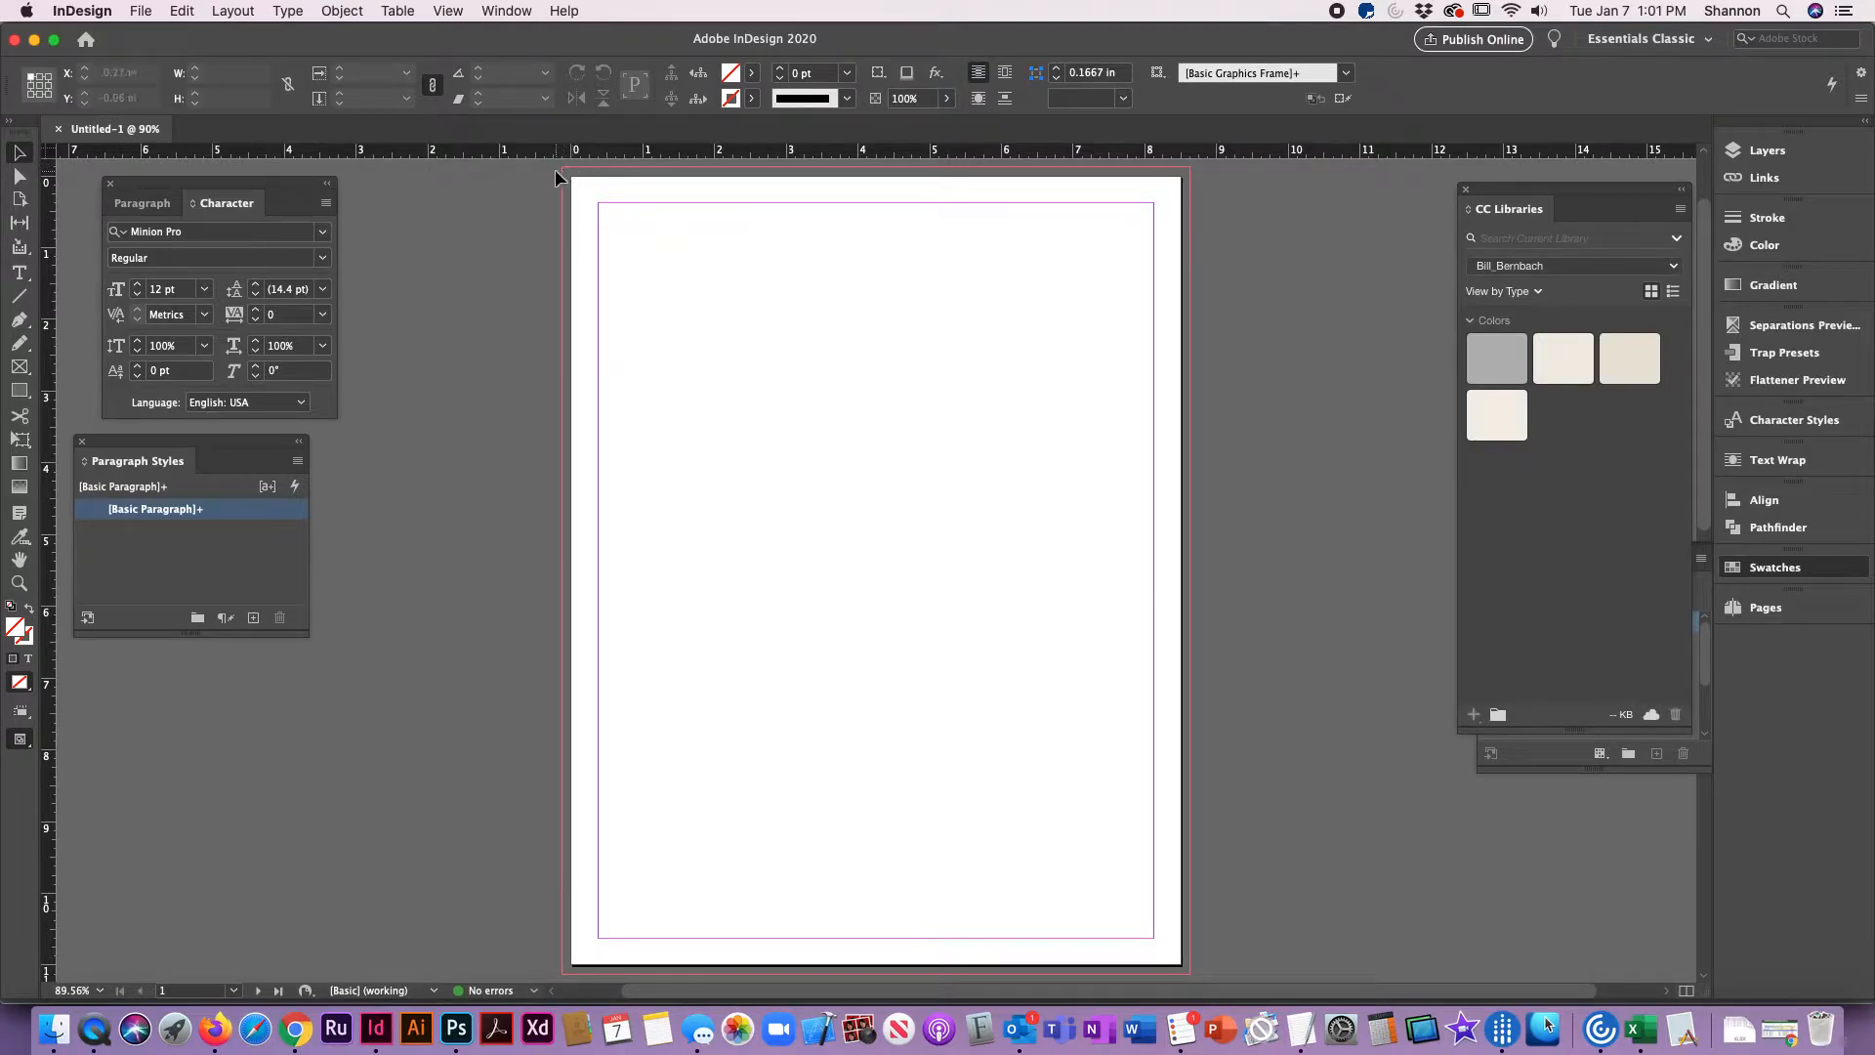
pyautogui.moveTo(569, 172); pyautogui.dragTo(612, 223)
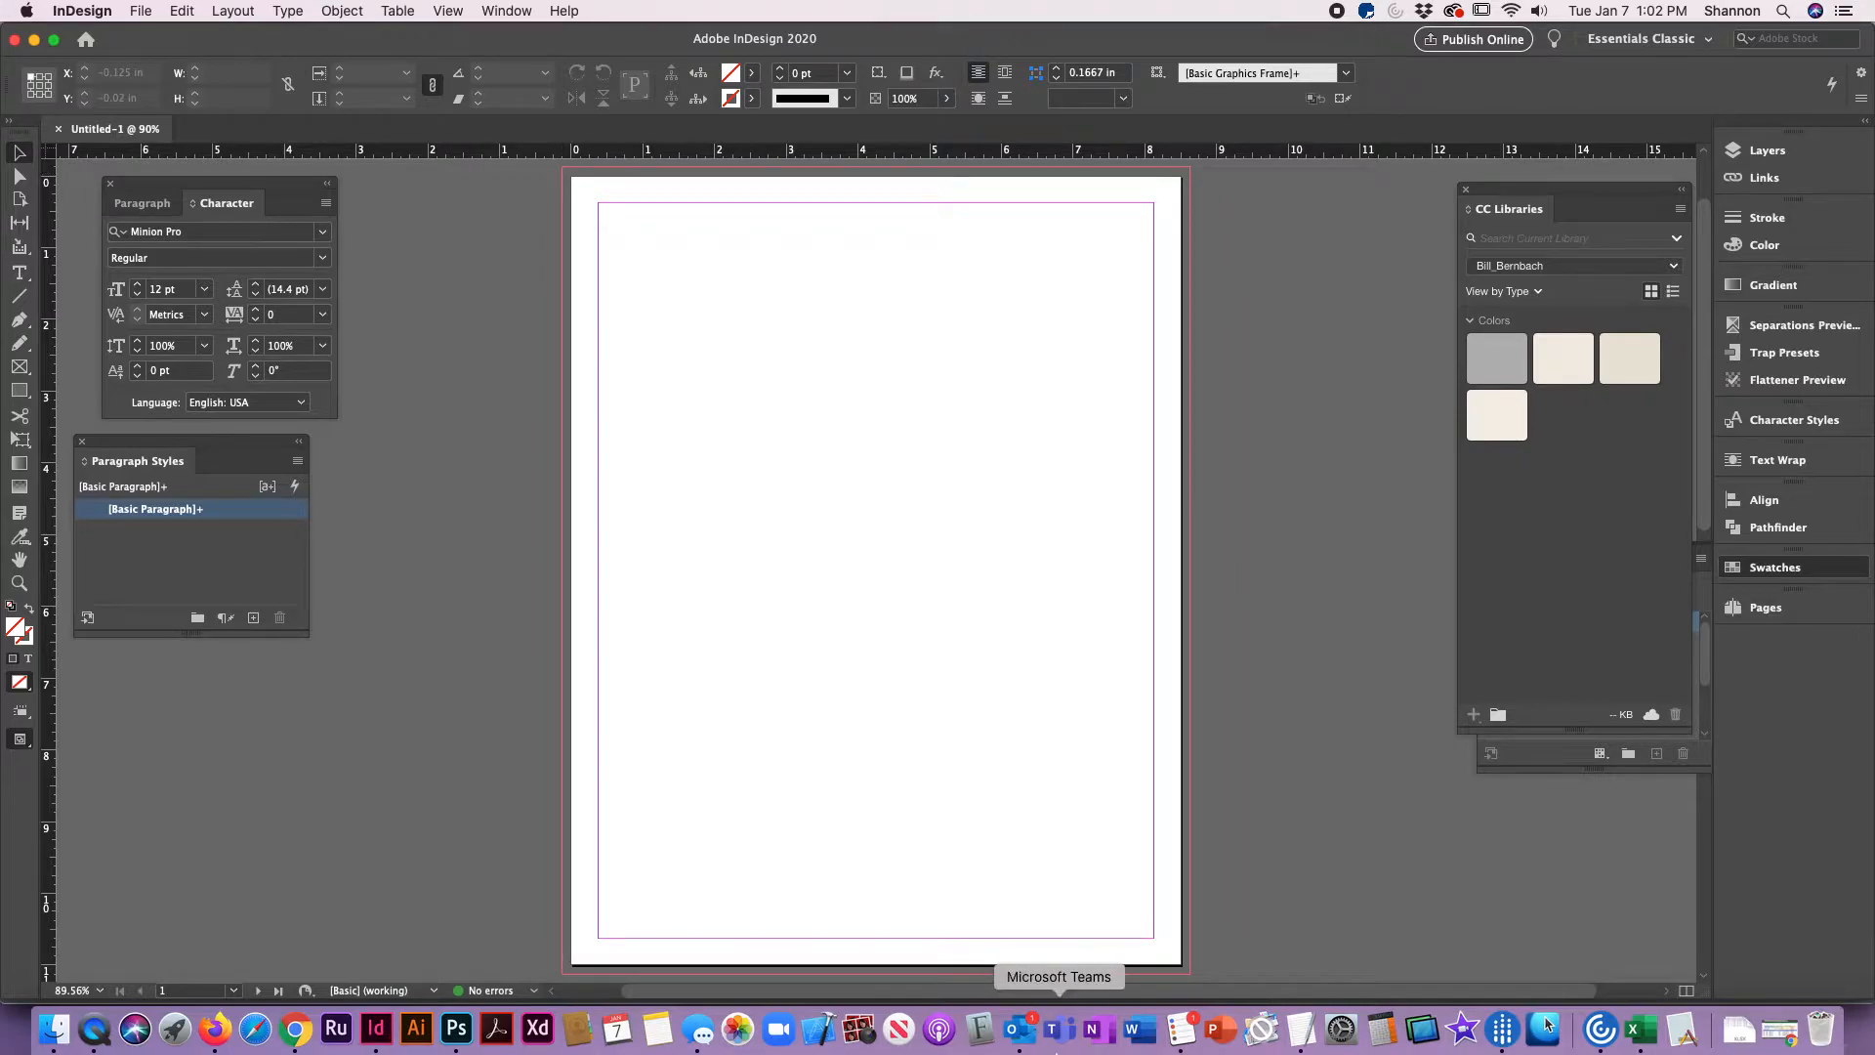
pyautogui.click(857, 1034)
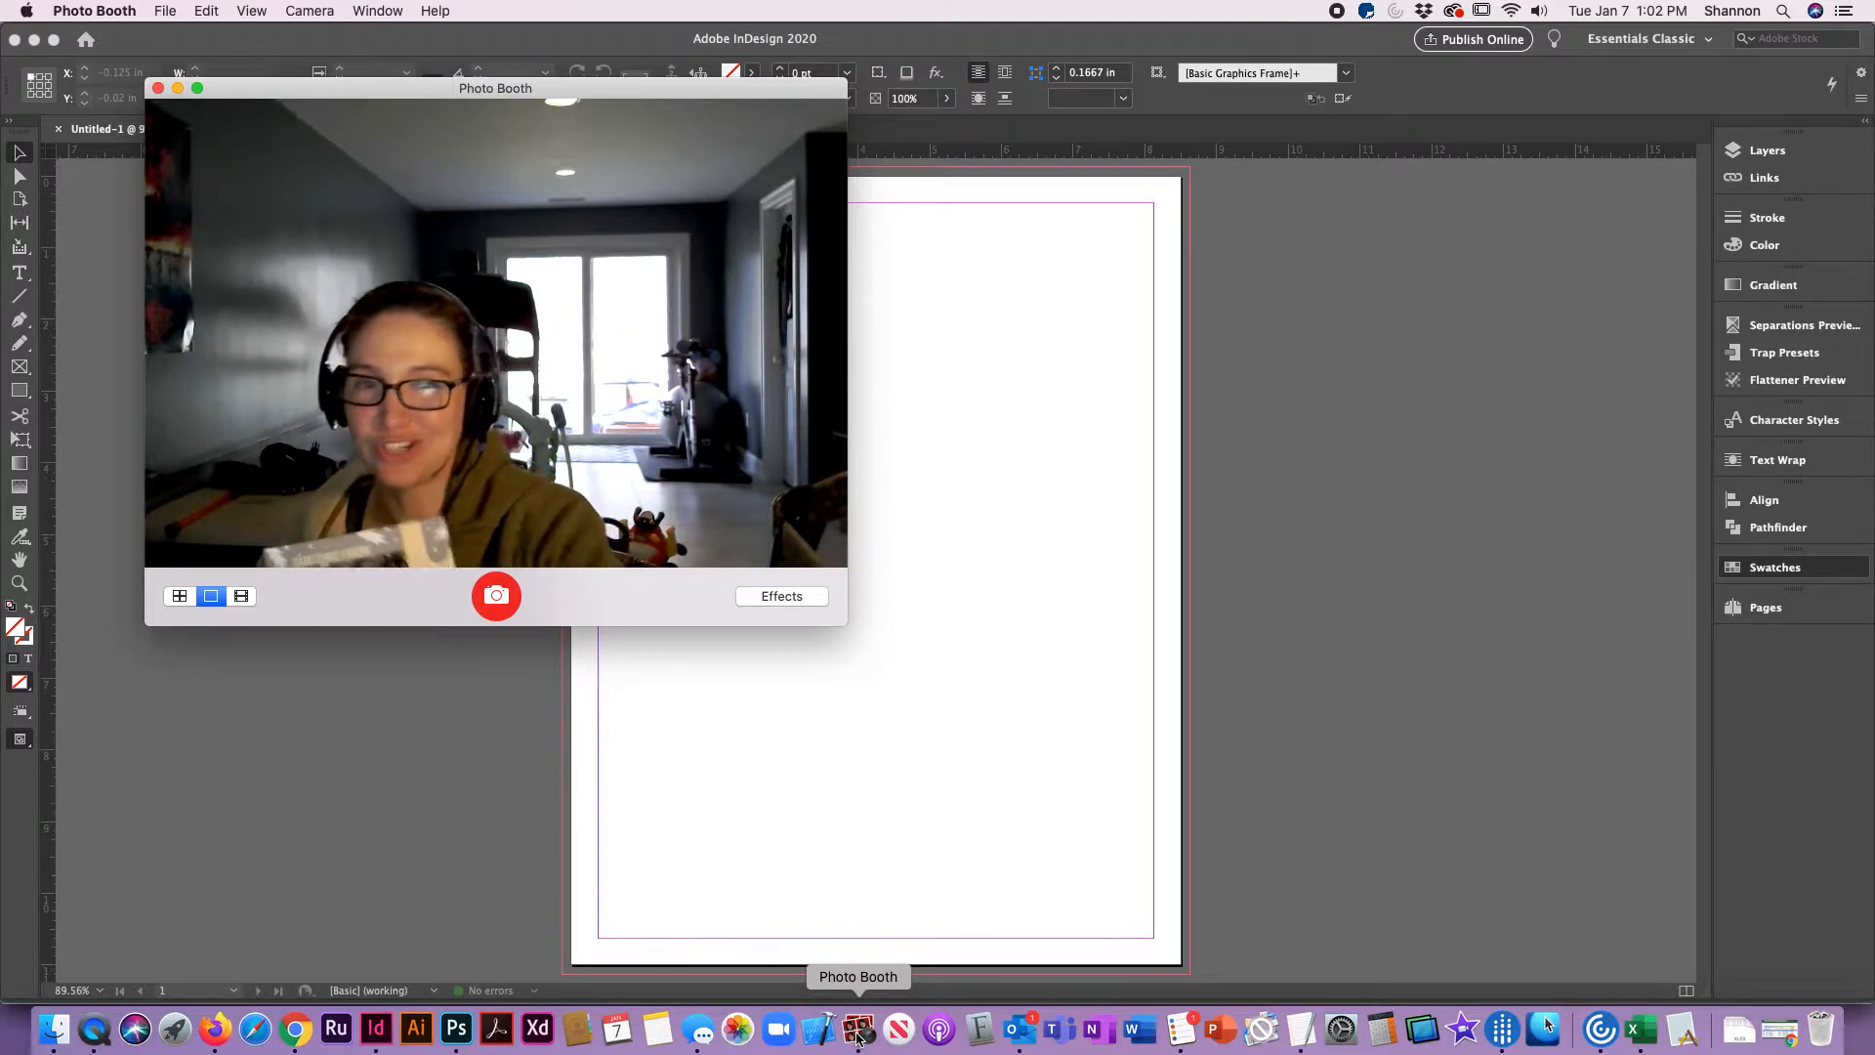
pyautogui.press('super+q')
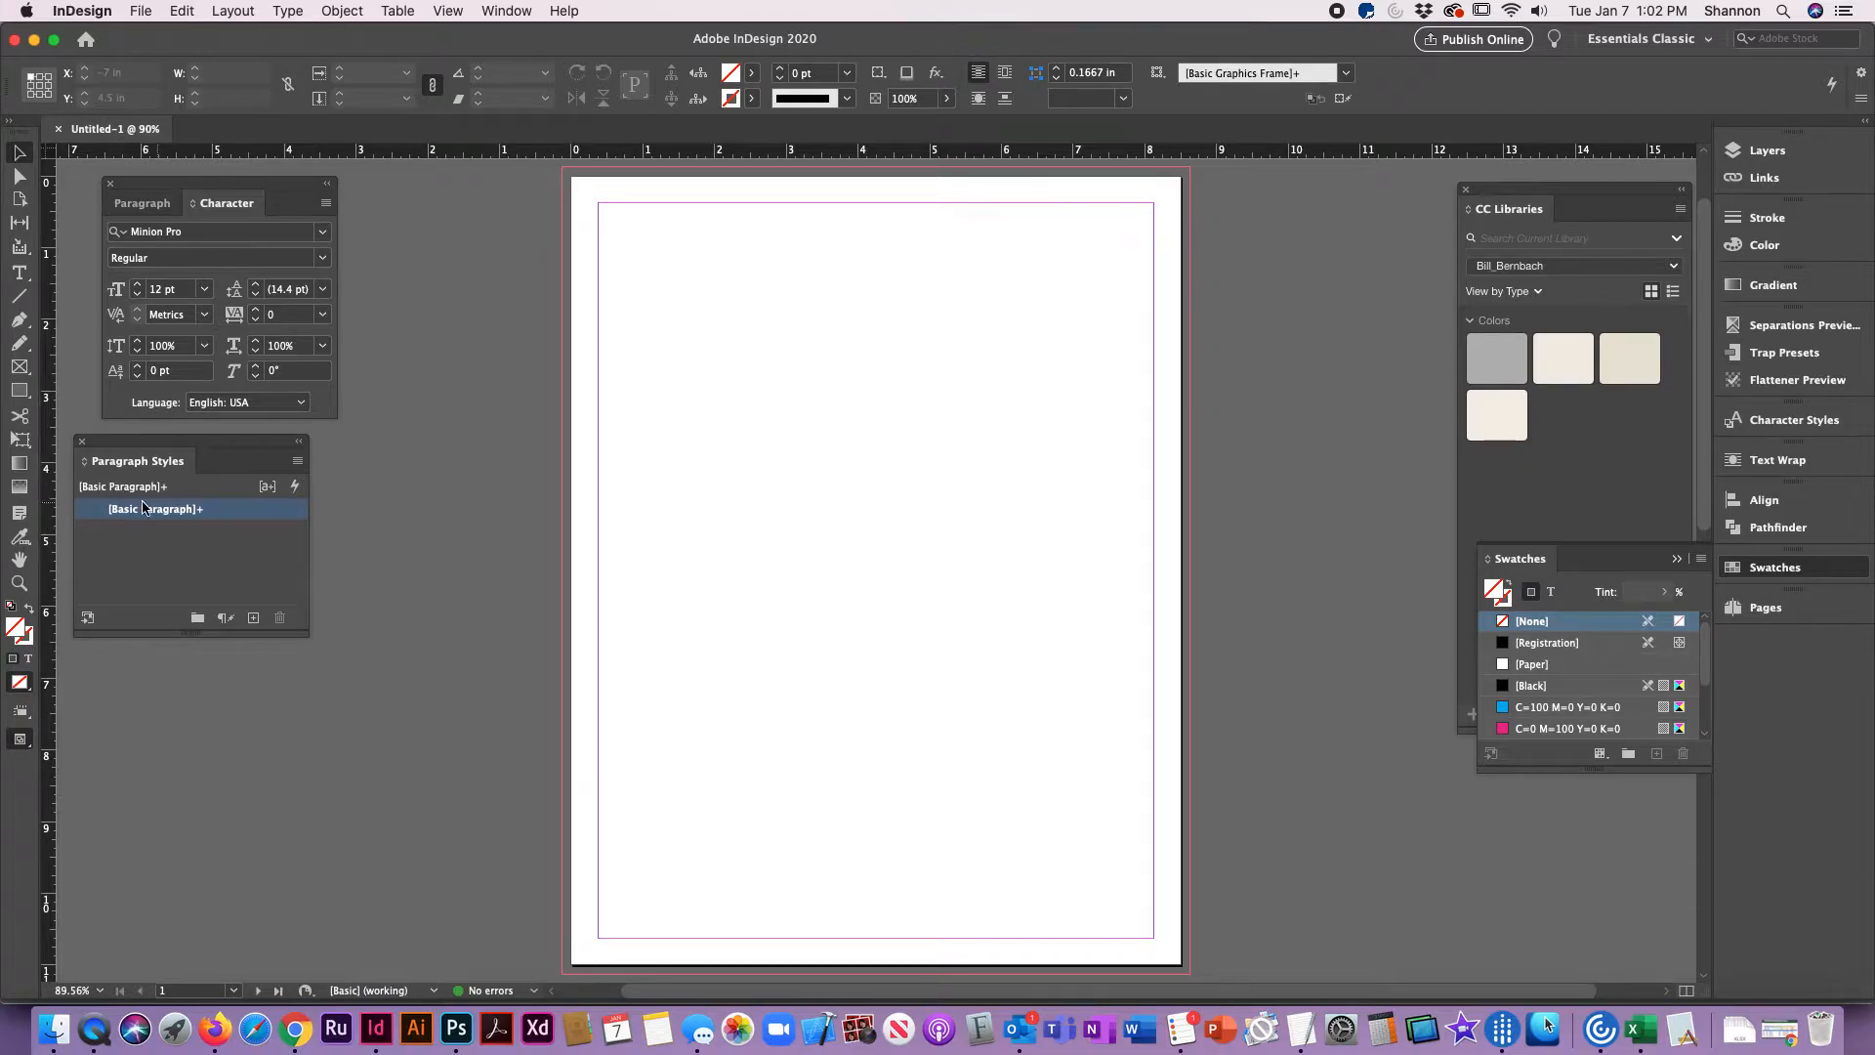
# Step: Activate the Rectangle tool and inspect the gray library color in the color picker without changing it
pyautogui.click(18, 391)
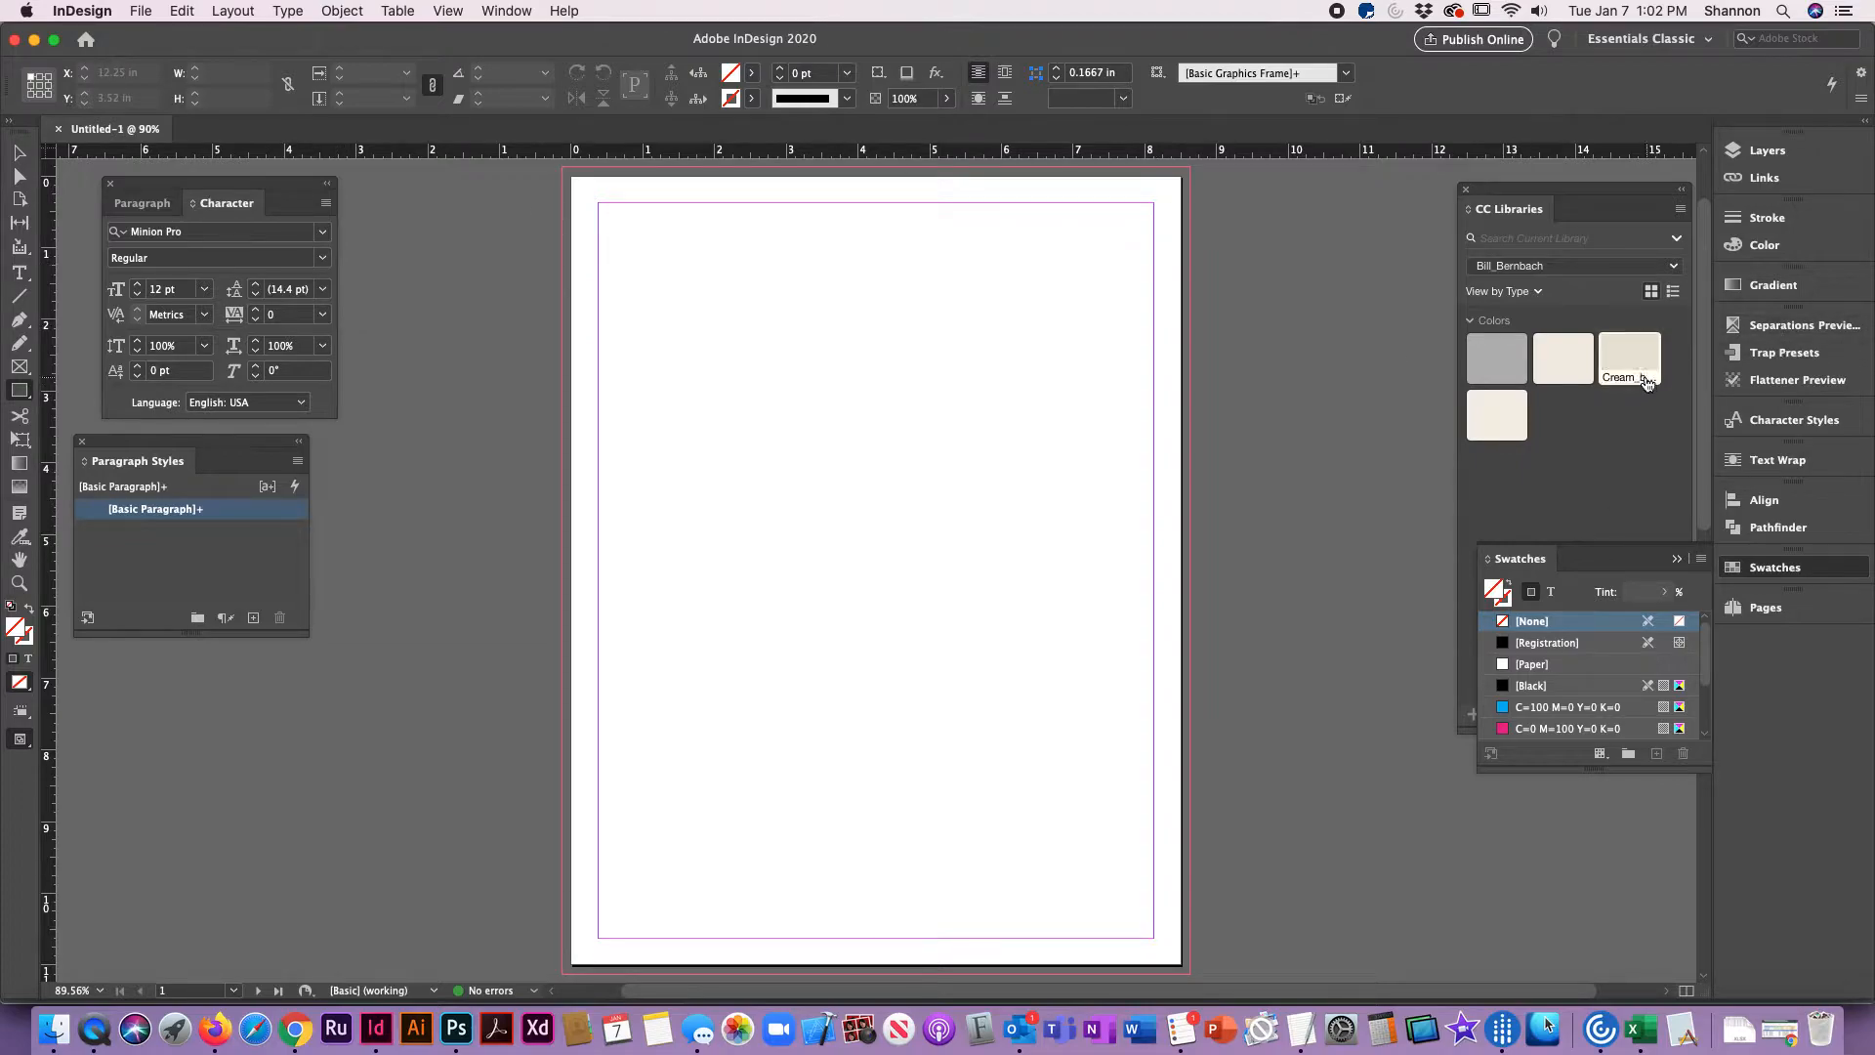
pyautogui.click(1505, 367)
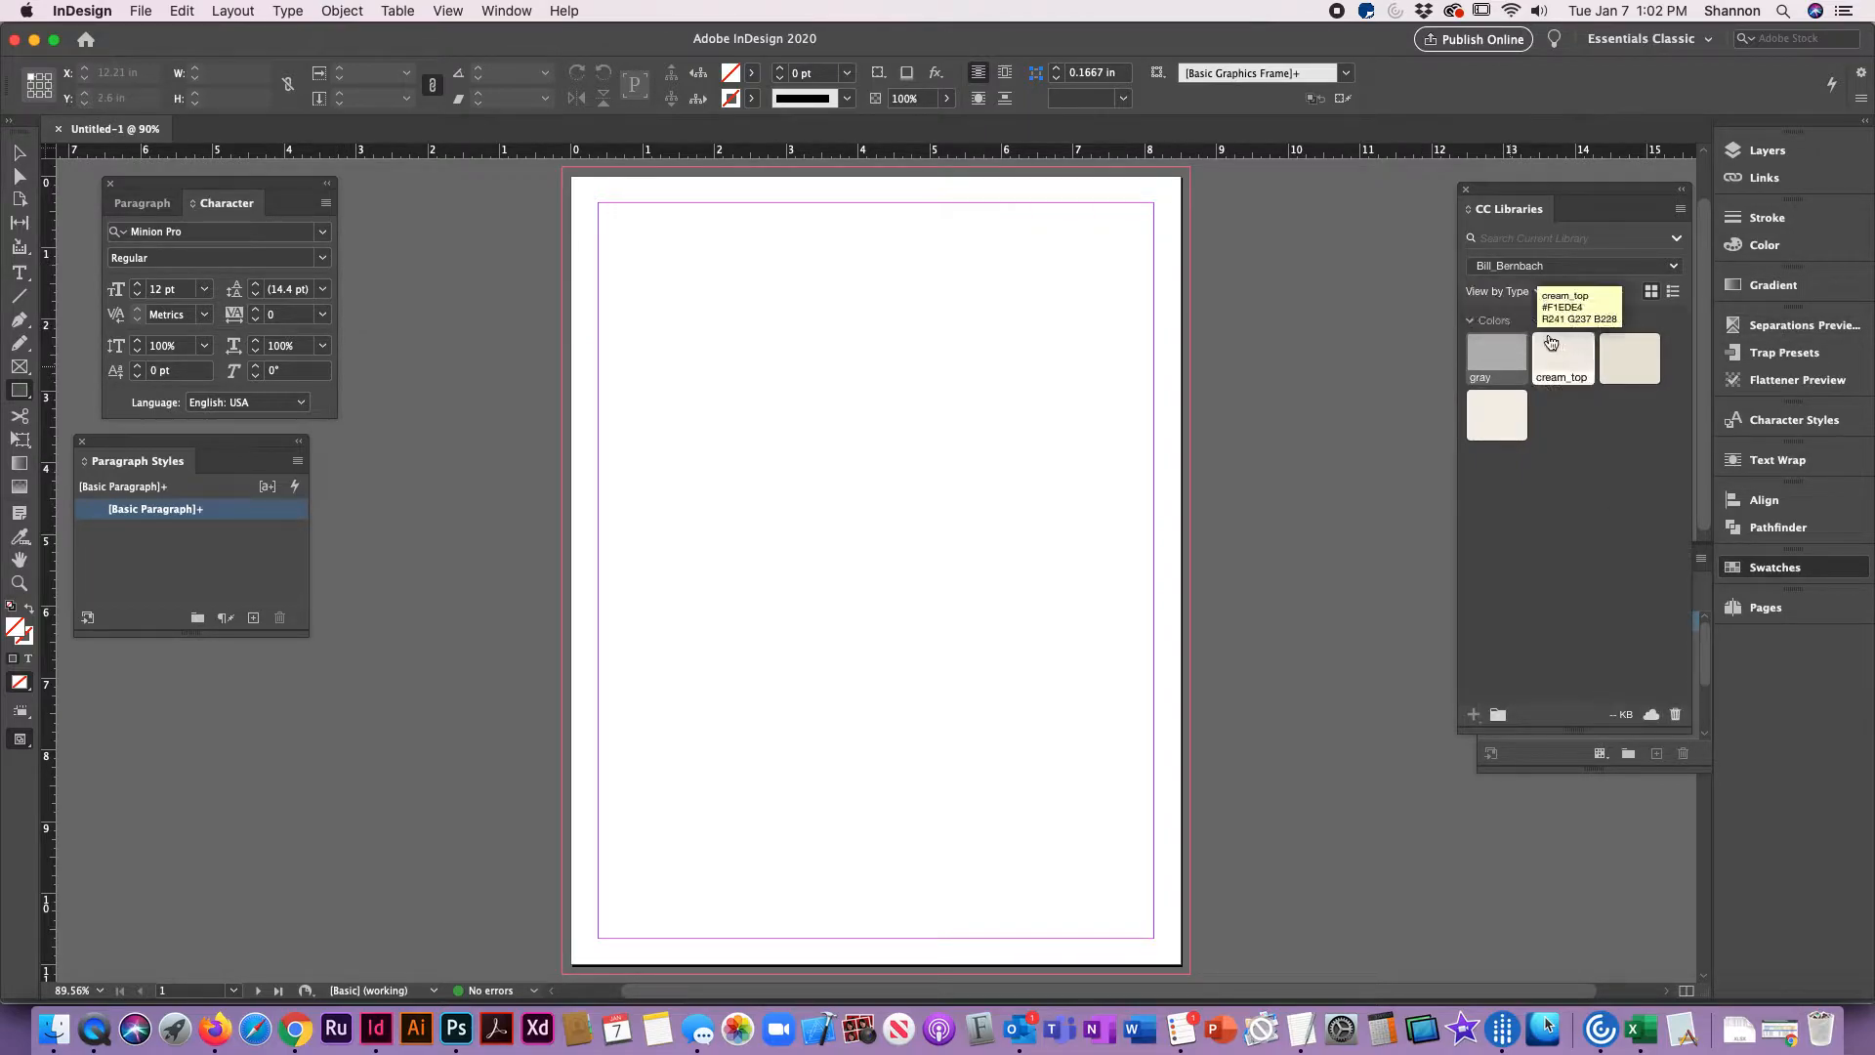
pyautogui.doubleClick(1492, 355)
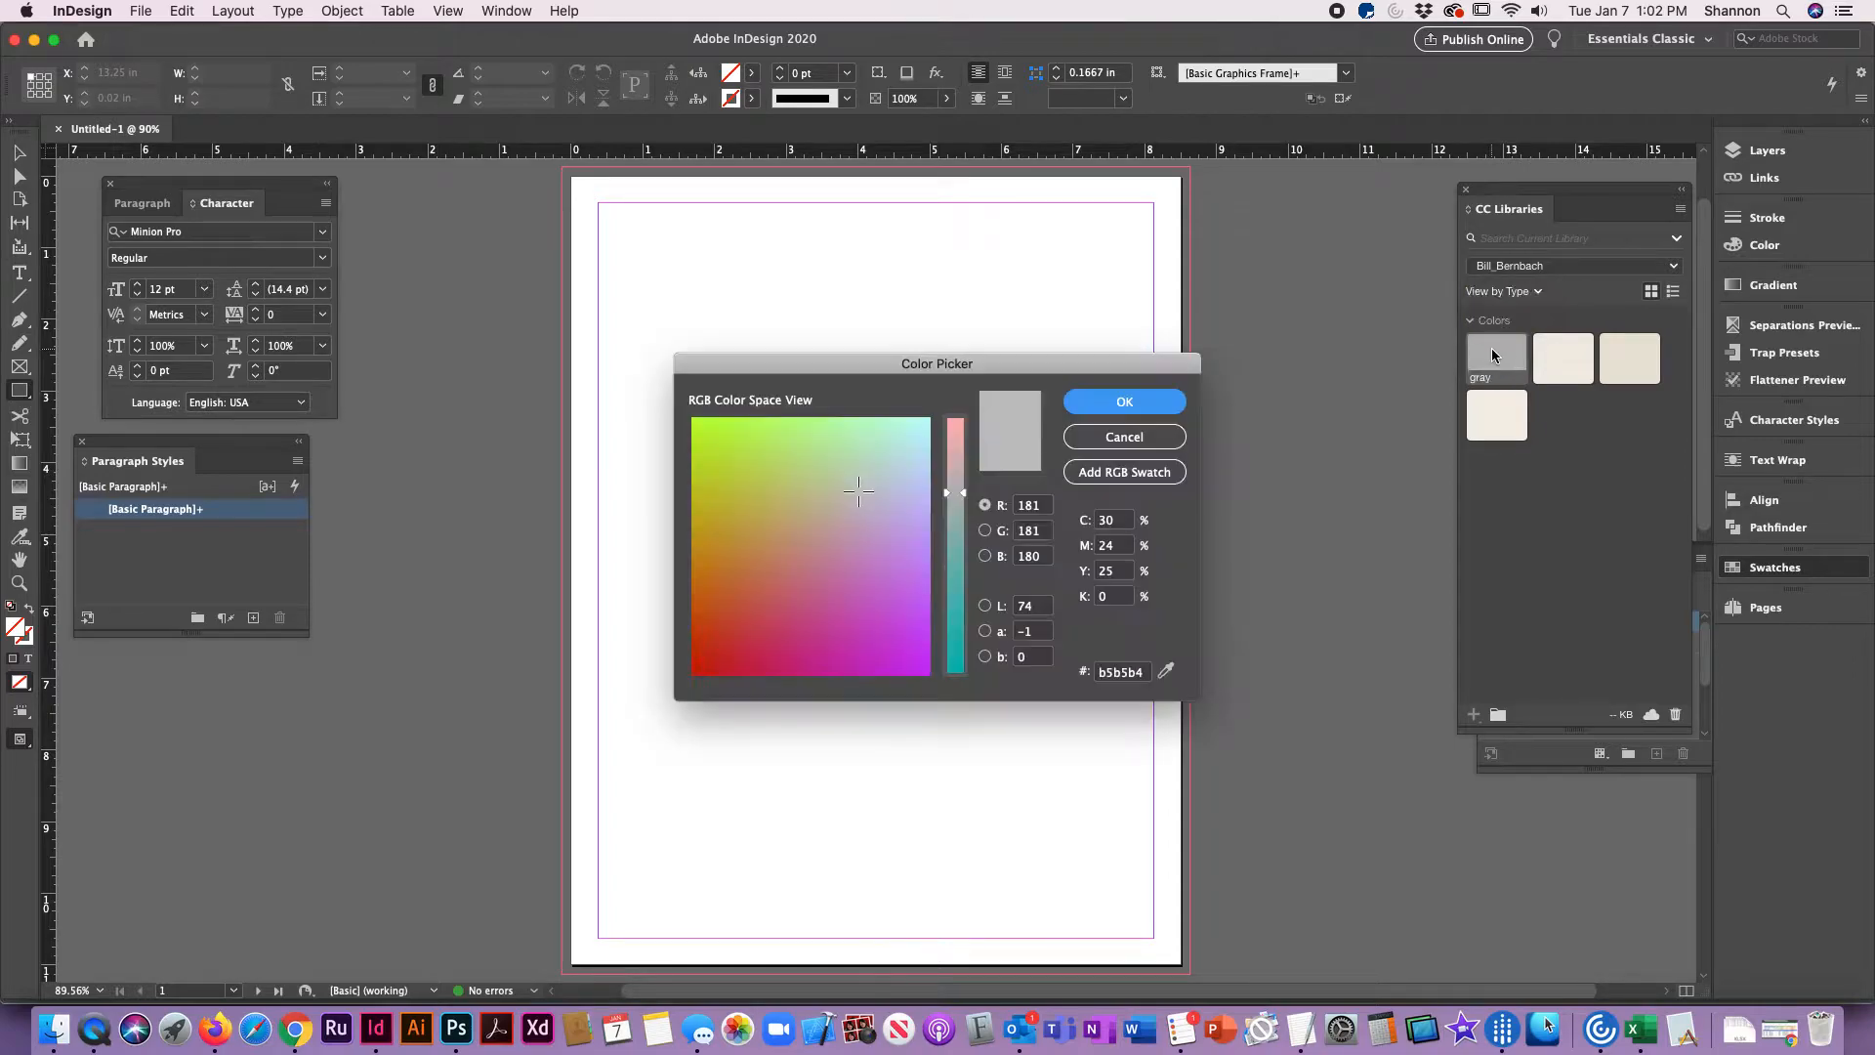
pyautogui.click(1125, 438)
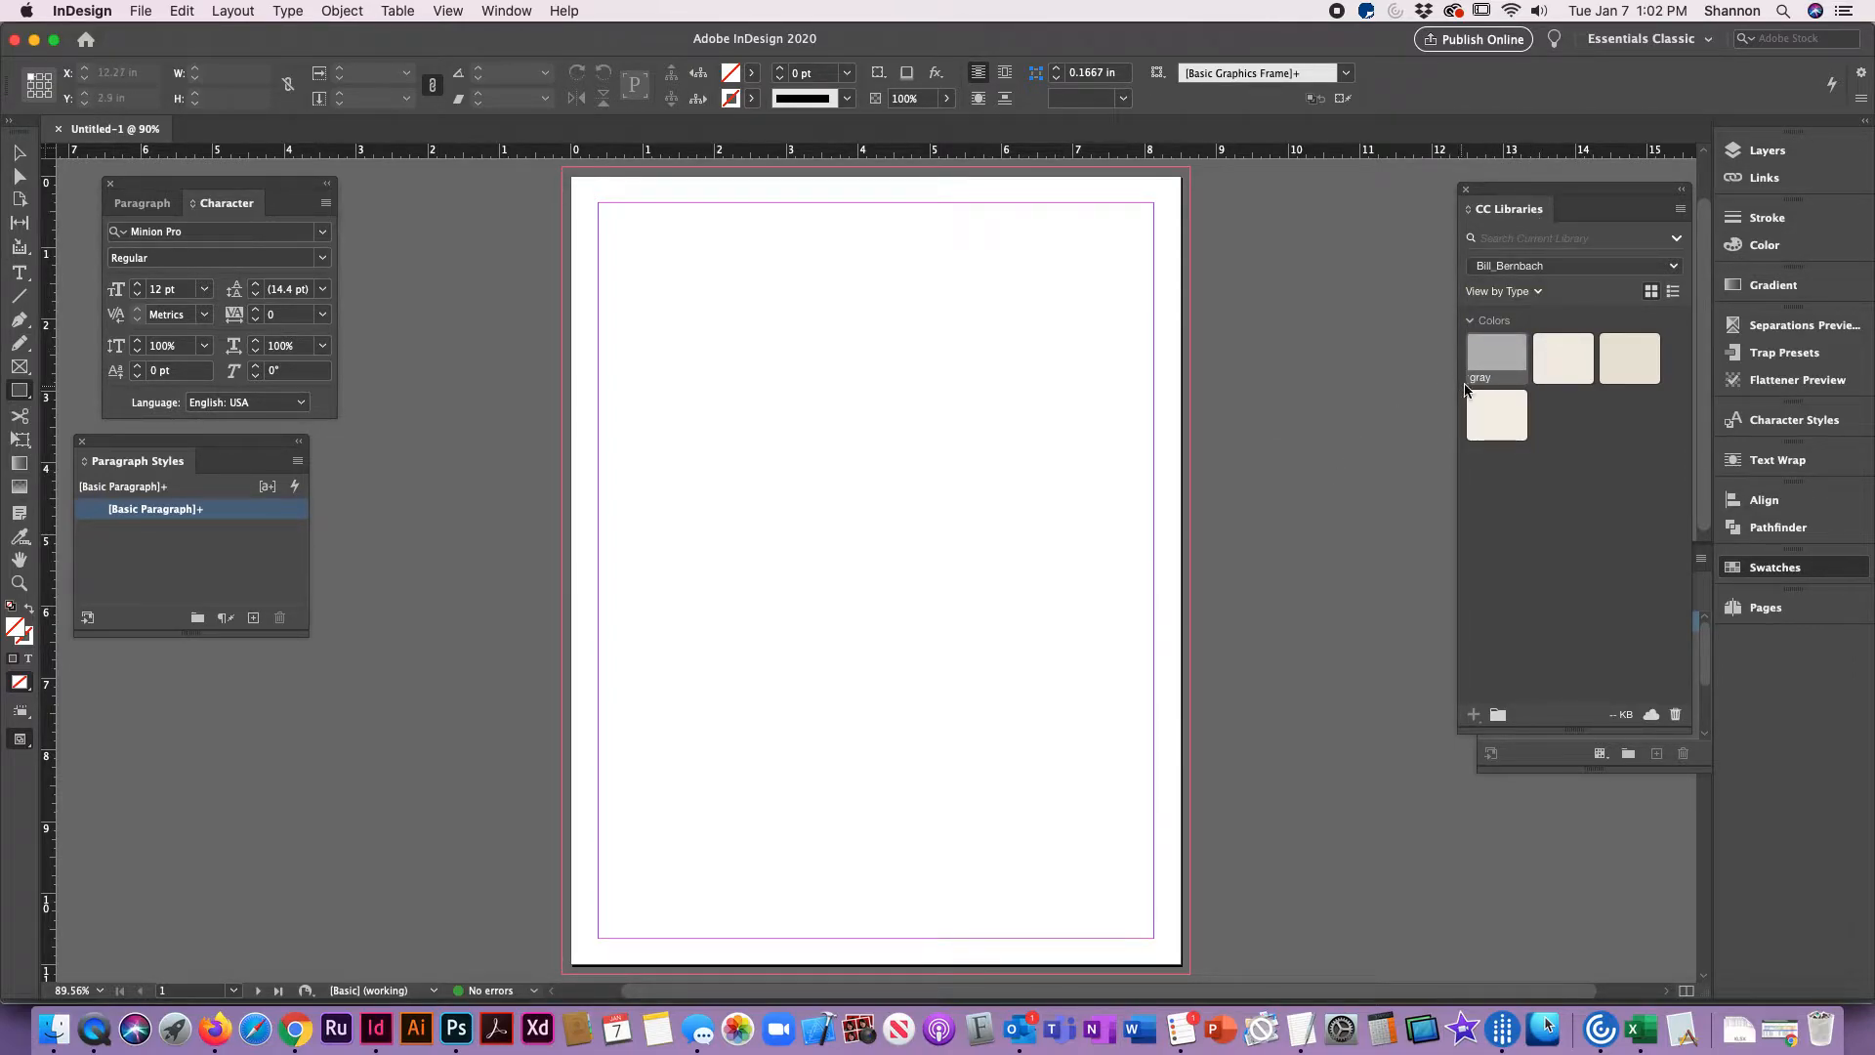
# Step: Bring up the Swatches and set the fill color to Black with a 20% tint
pyautogui.click(508, 11)
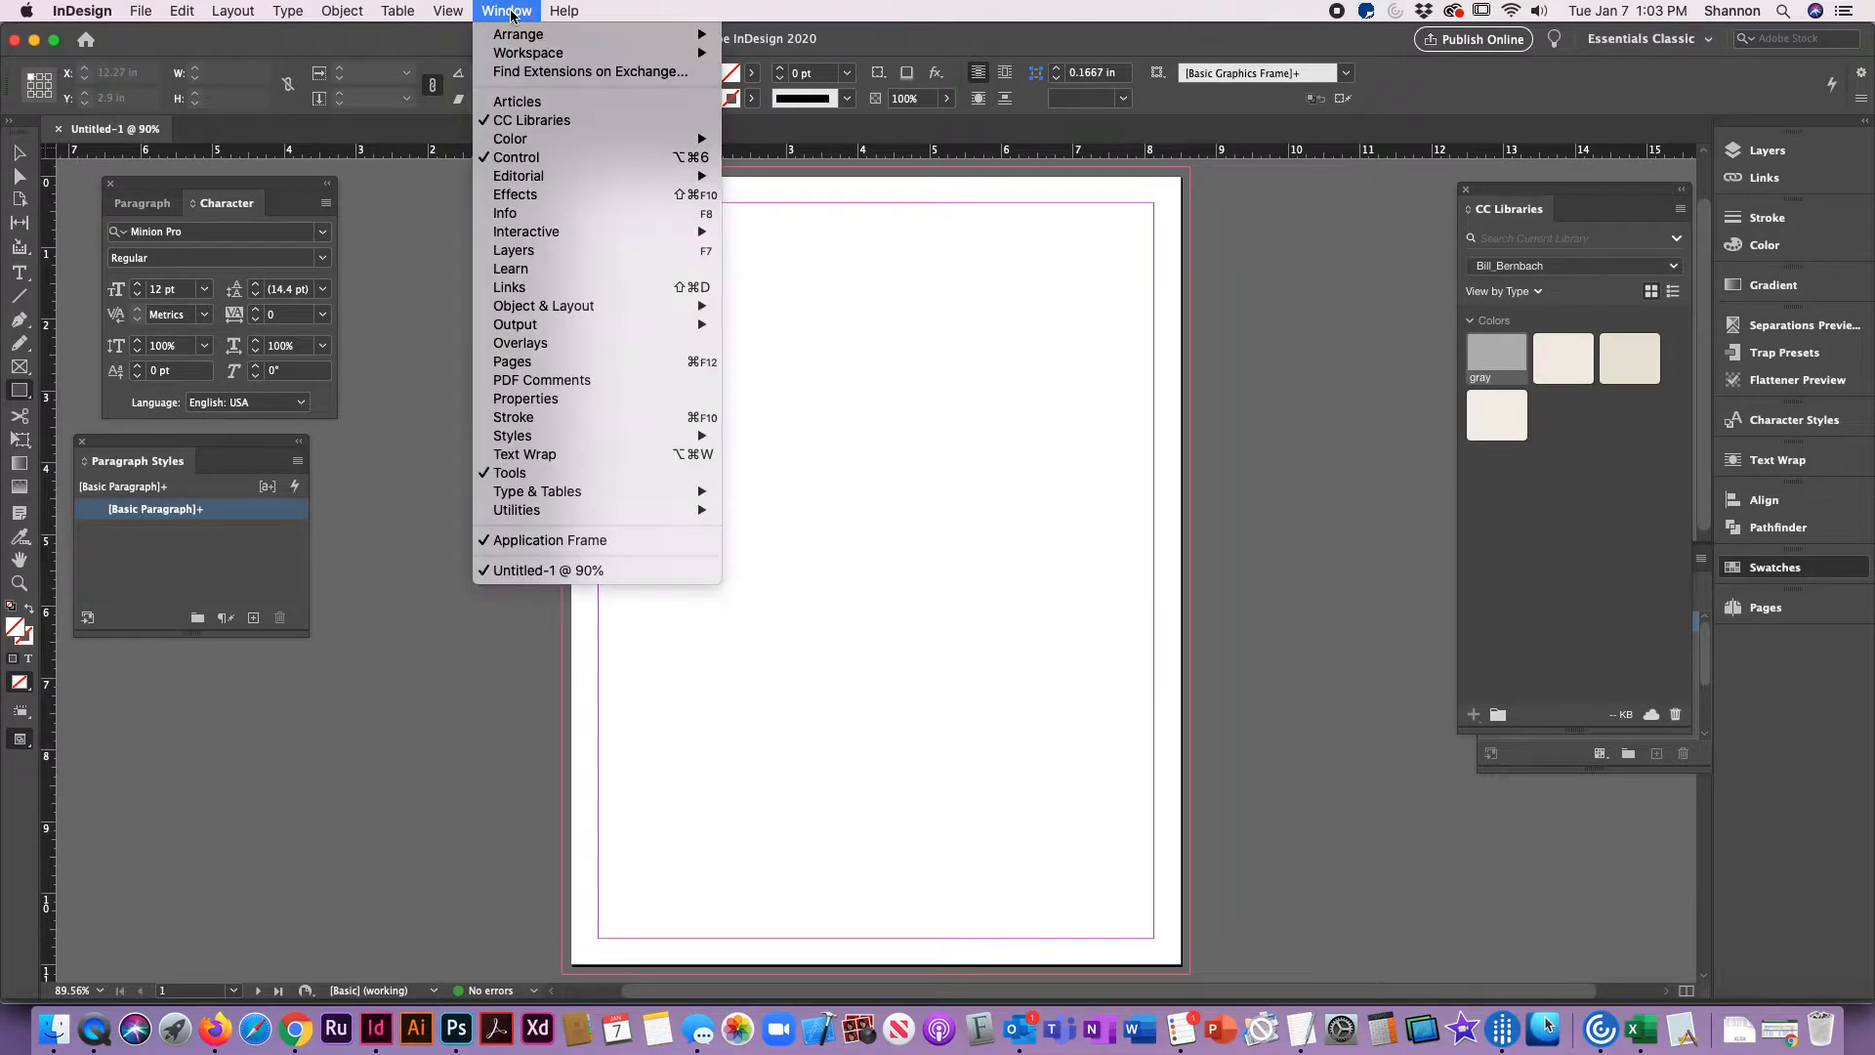
pyautogui.moveTo(674, 138)
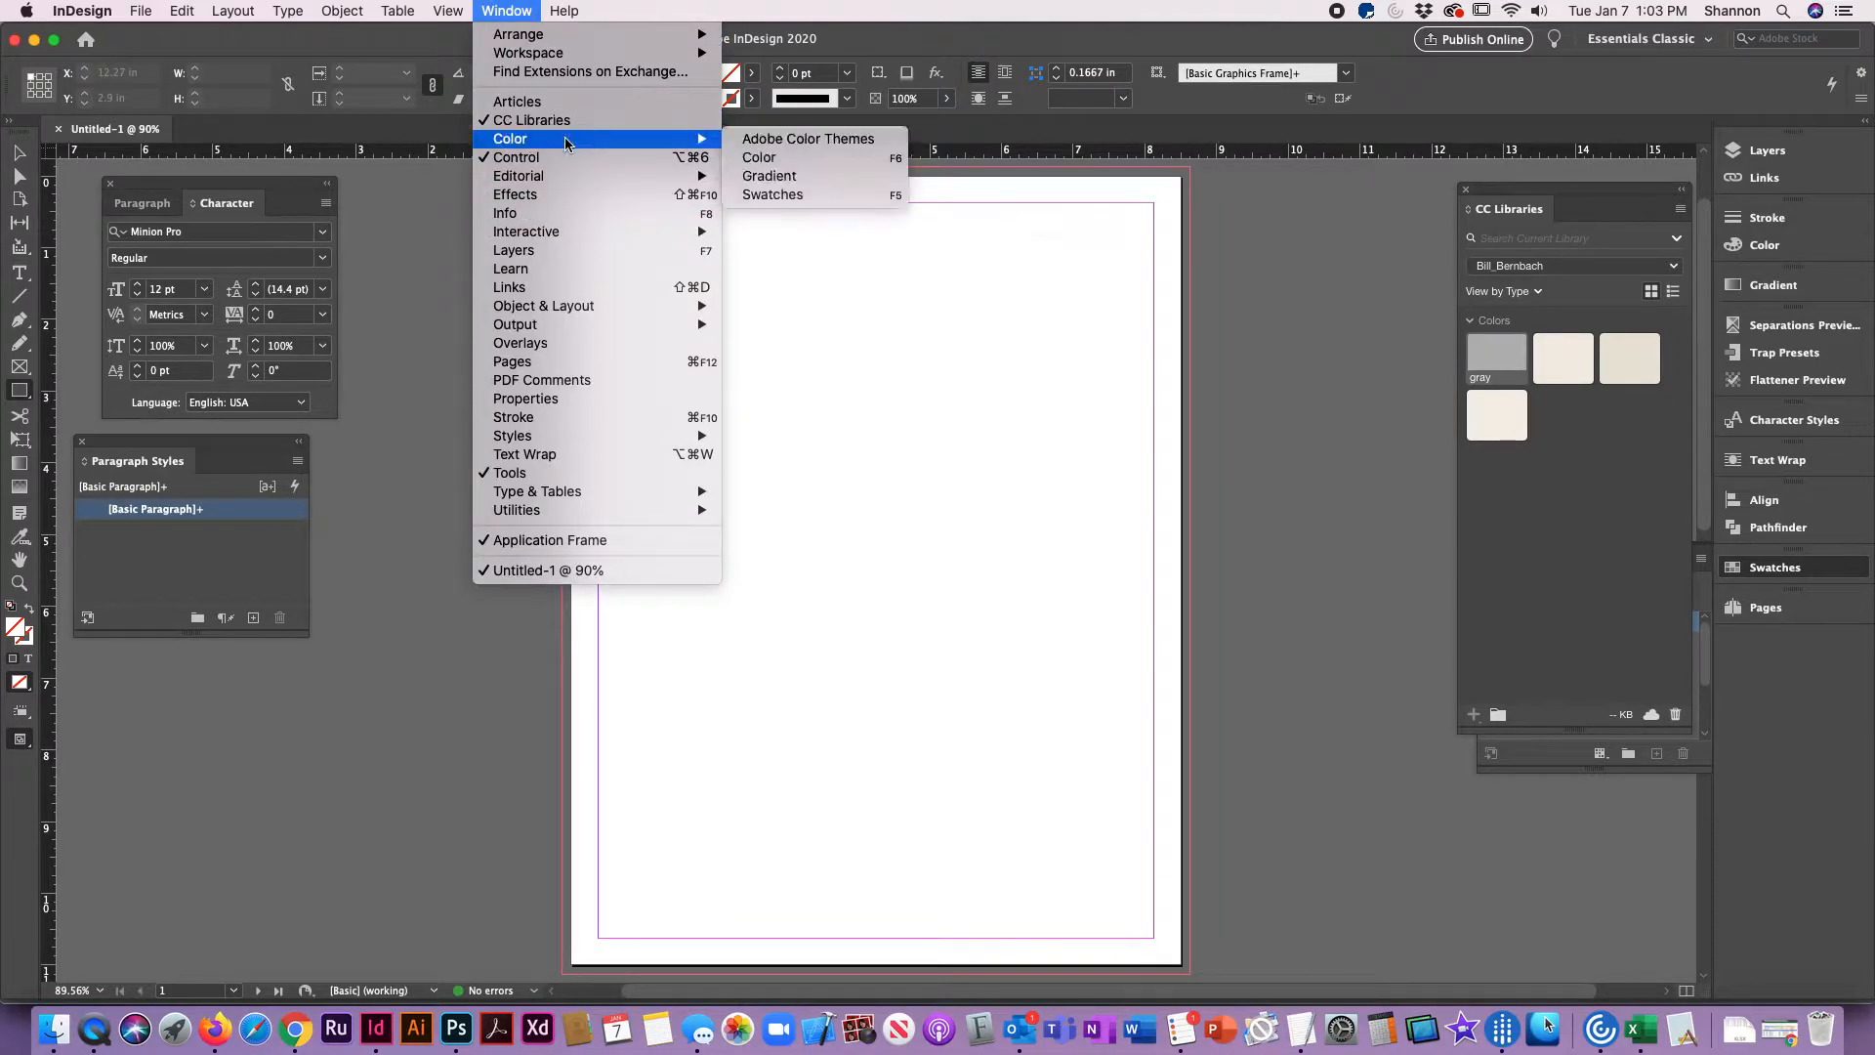
pyautogui.click(782, 195)
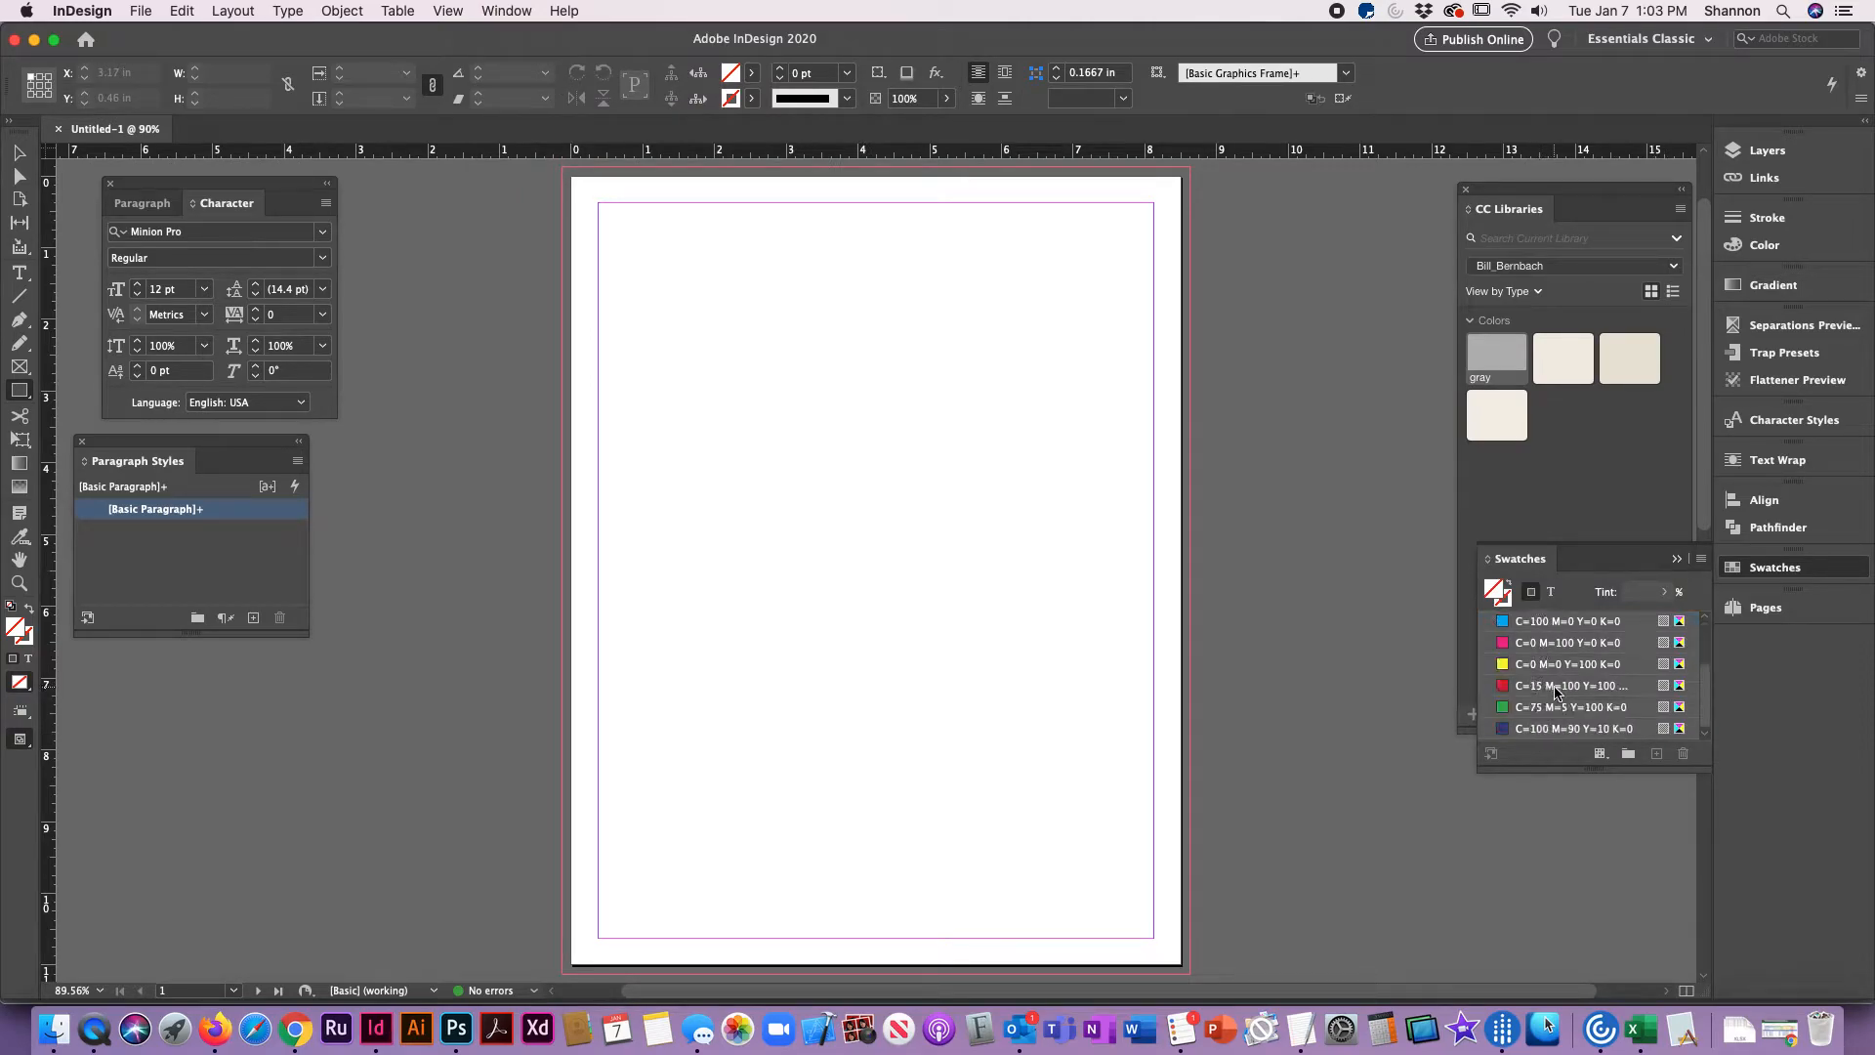
pyautogui.click(1540, 686)
pyautogui.moveTo(1651, 593); pyautogui.dragTo(1490, 569)
pyautogui.write('20')
pyautogui.press('Return')
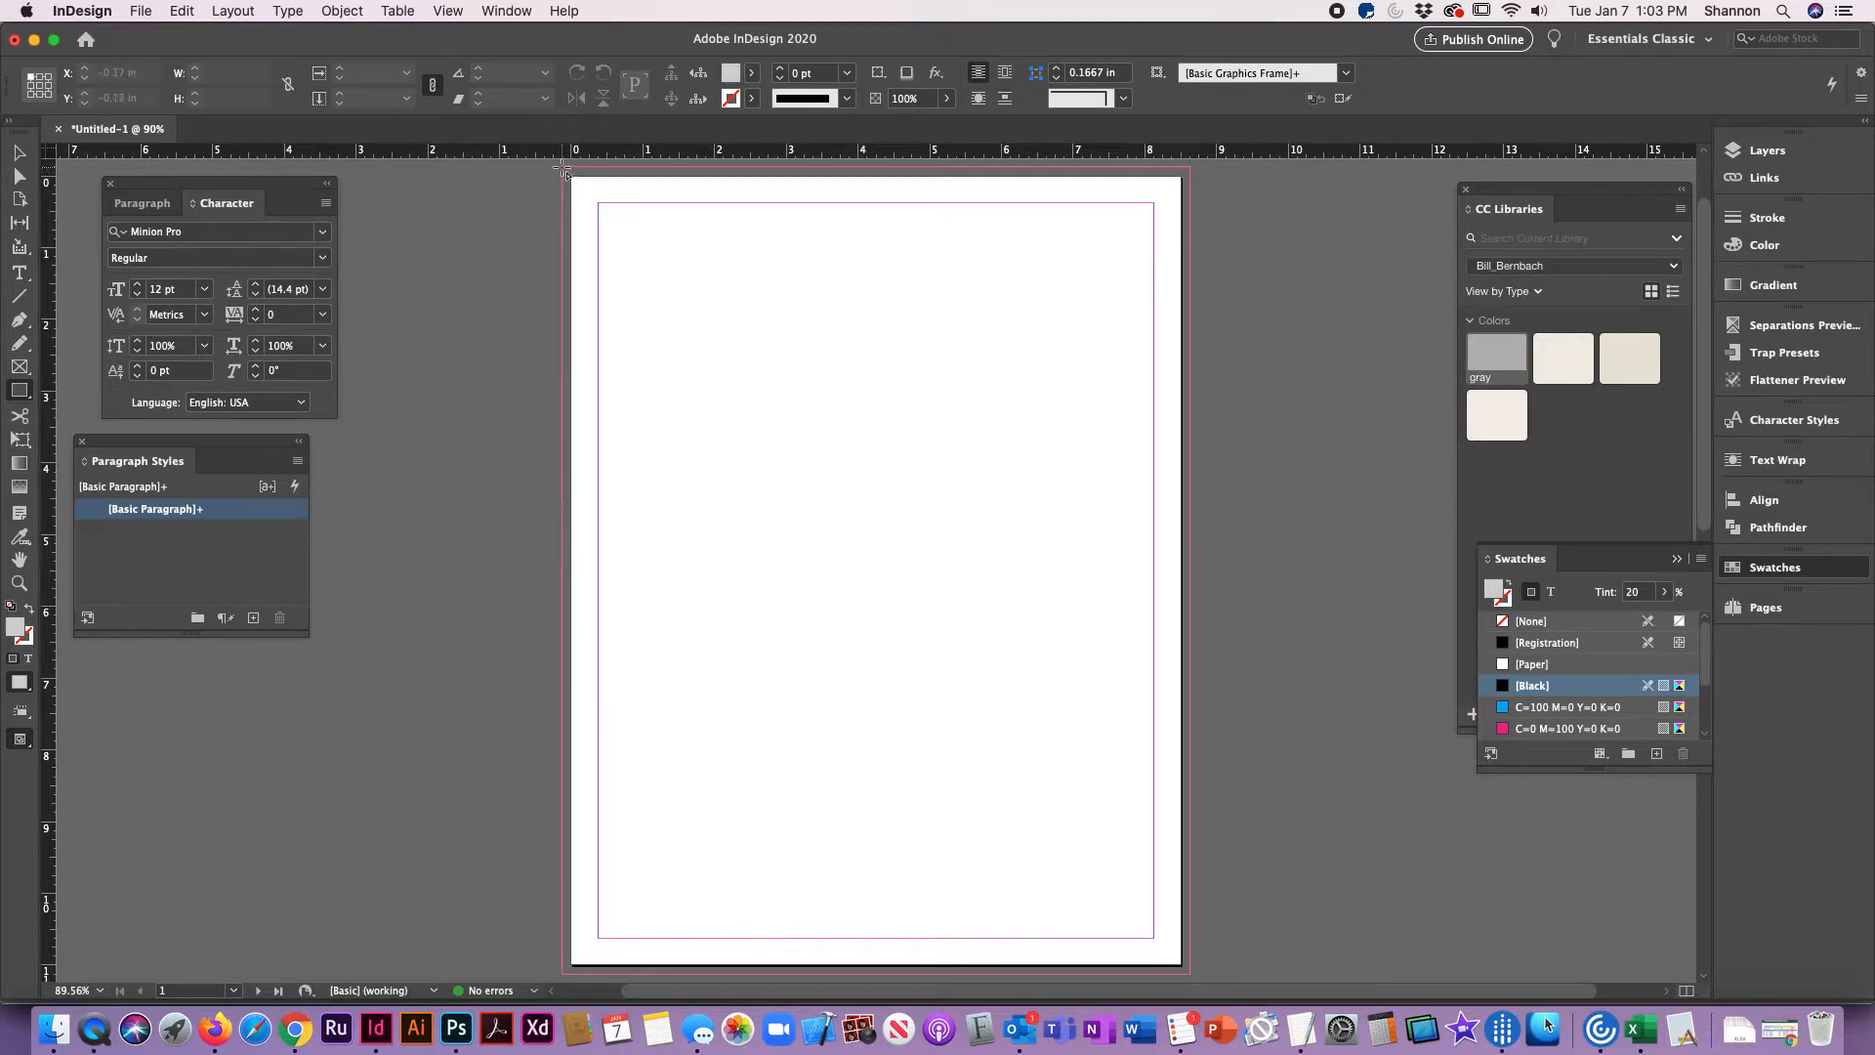
# Step: Draw an 8.75 x 11.25 in rectangle filling page 1 out to the bleed line, and check its upper-left corner up close
pyautogui.moveTo(565, 170); pyautogui.dragTo(1189, 690)
pyautogui.scroll(5, 1194, 693)
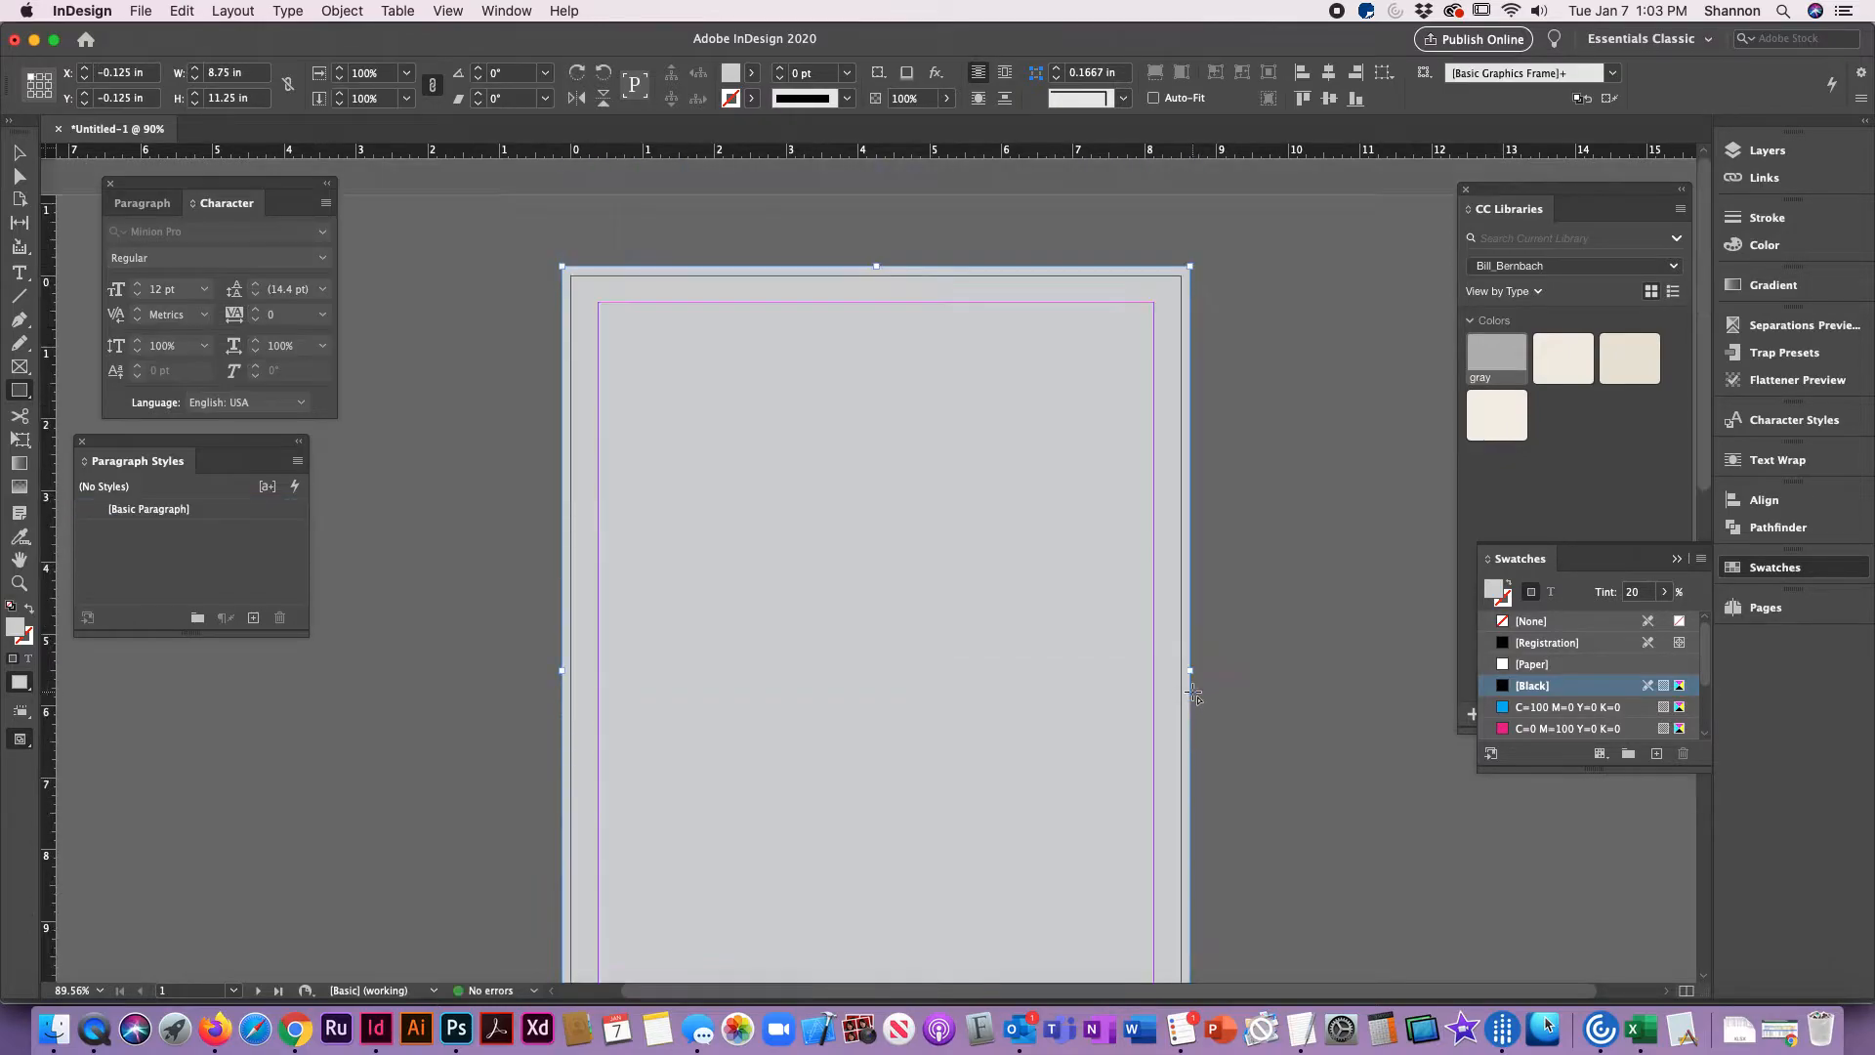
pyautogui.click(19, 153)
pyautogui.click(517, 258)
pyautogui.press('z')
pyautogui.moveTo(562, 266); pyautogui.dragTo(648, 372)
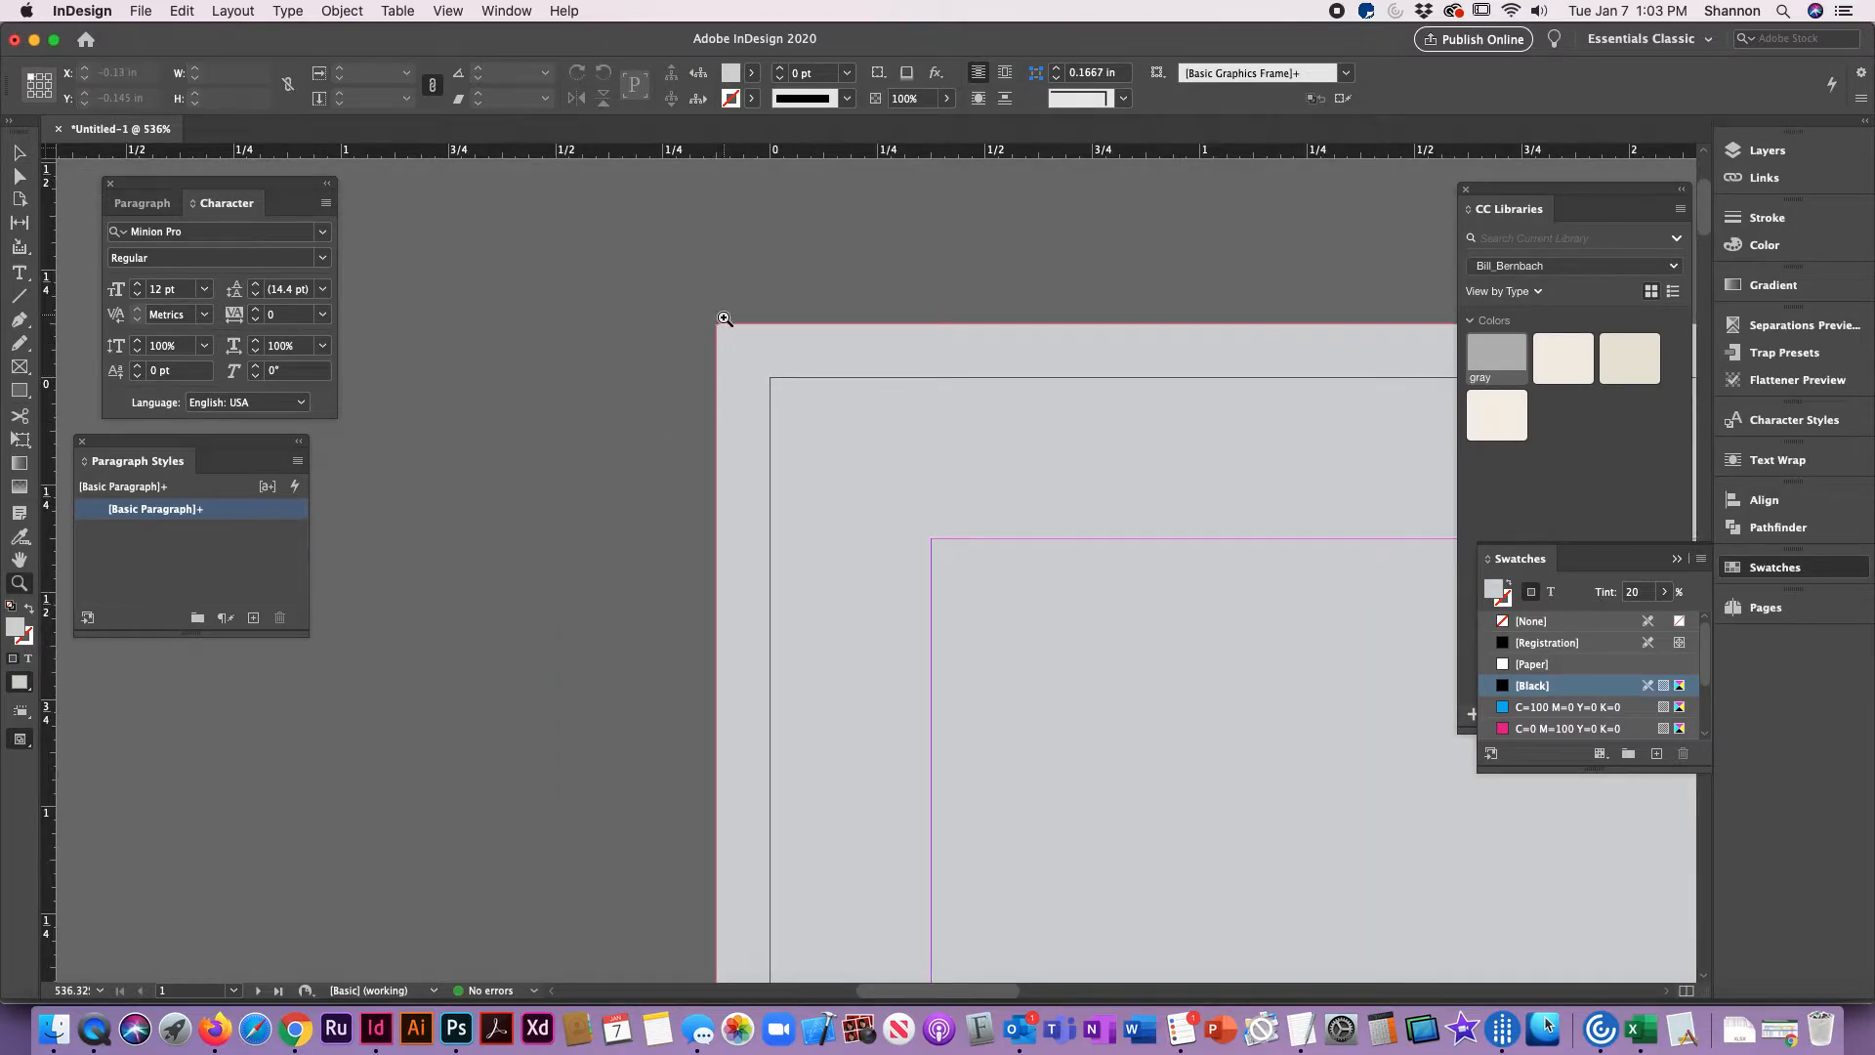
pyautogui.click(18, 153)
pyautogui.press('super+0')
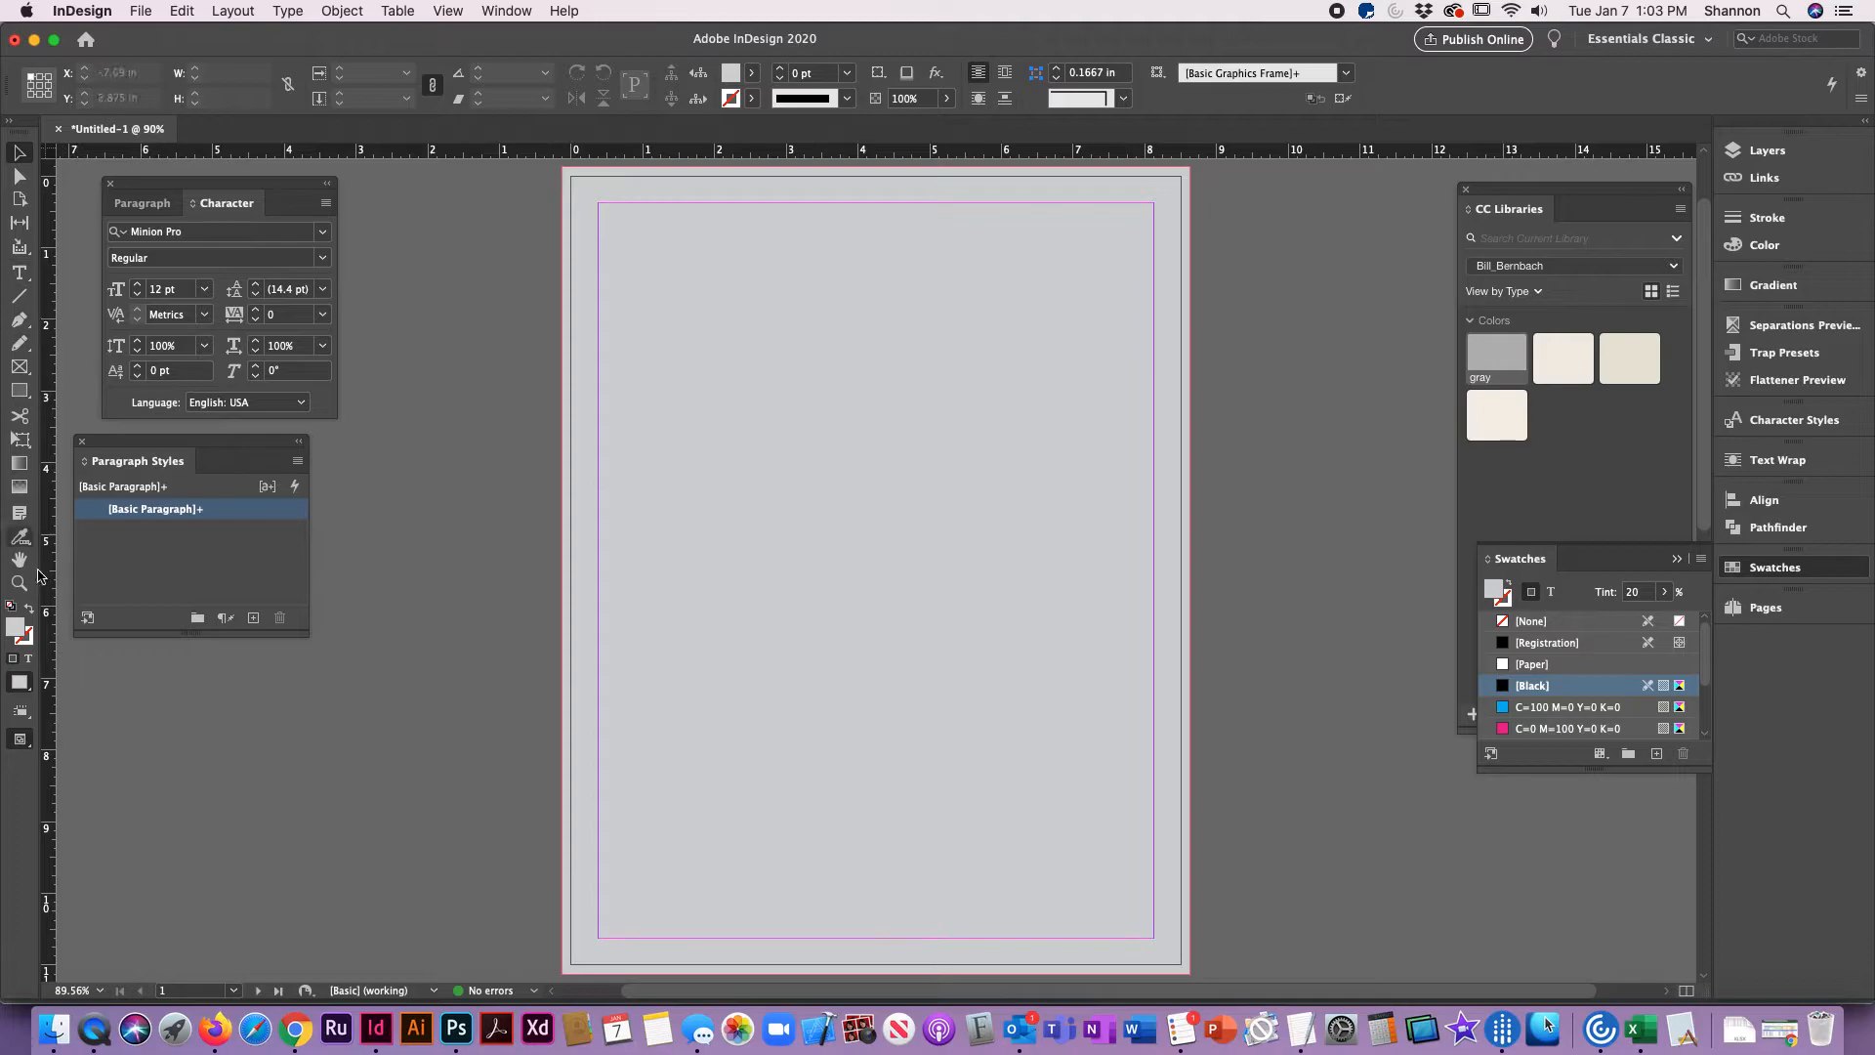
# Step: Draw an 8.5 x 11 in rectangle matching the page's trim edges, filled with Black at 100% tint, and deselect it
pyautogui.click(1641, 592)
pyautogui.write('100')
pyautogui.press('Return')
pyautogui.click(19, 390)
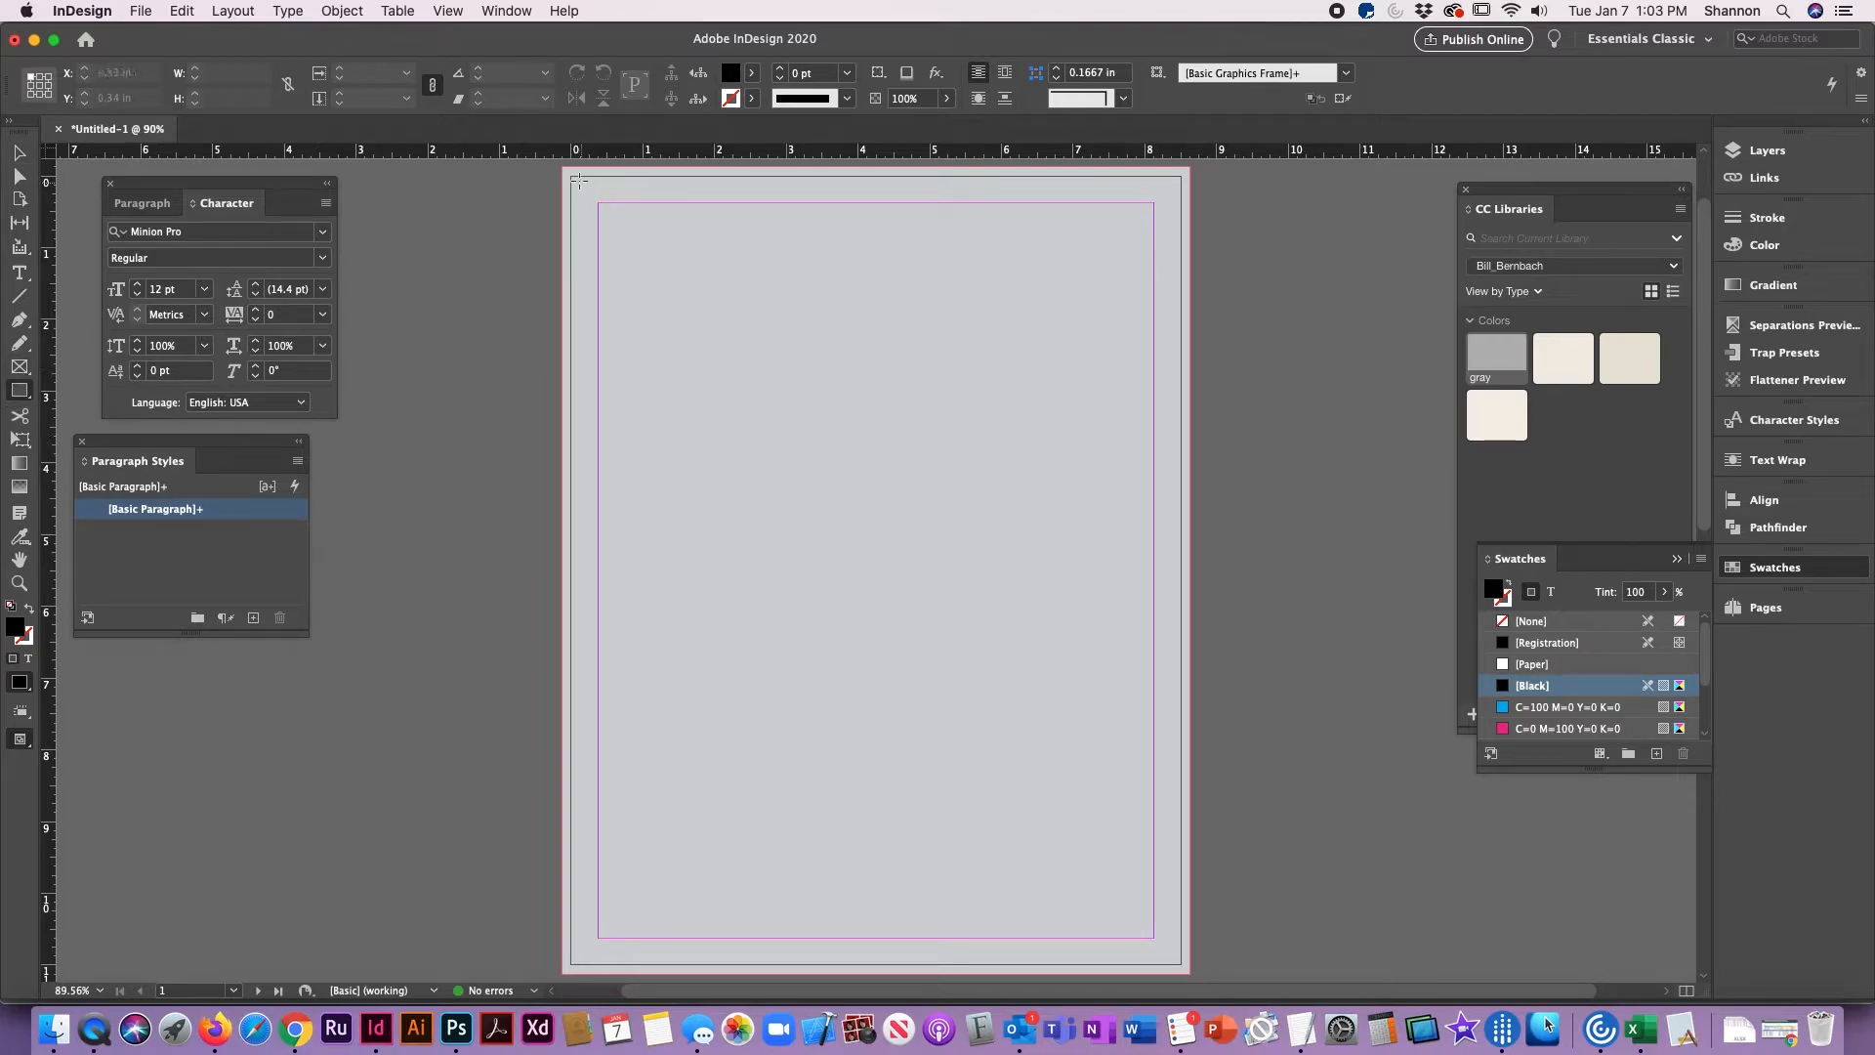
pyautogui.moveTo(572, 176); pyautogui.dragTo(1181, 964)
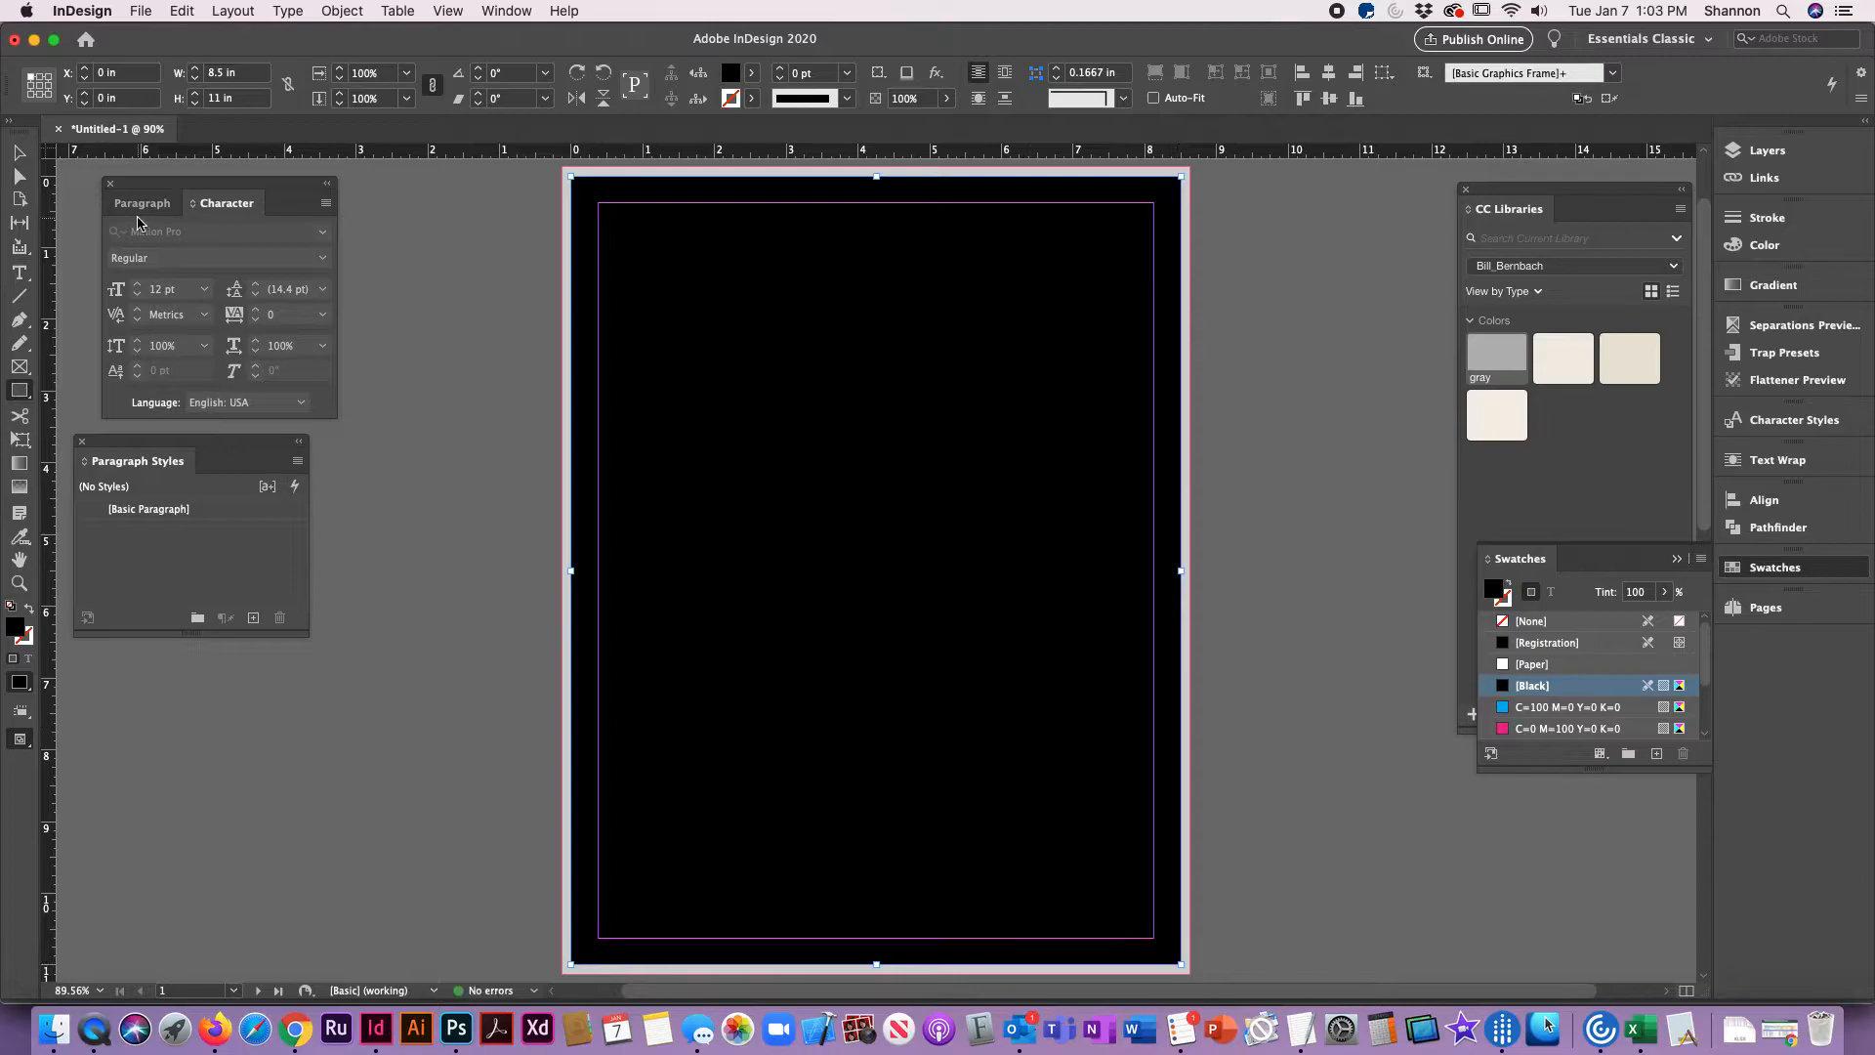
pyautogui.click(18, 153)
pyautogui.click(538, 327)
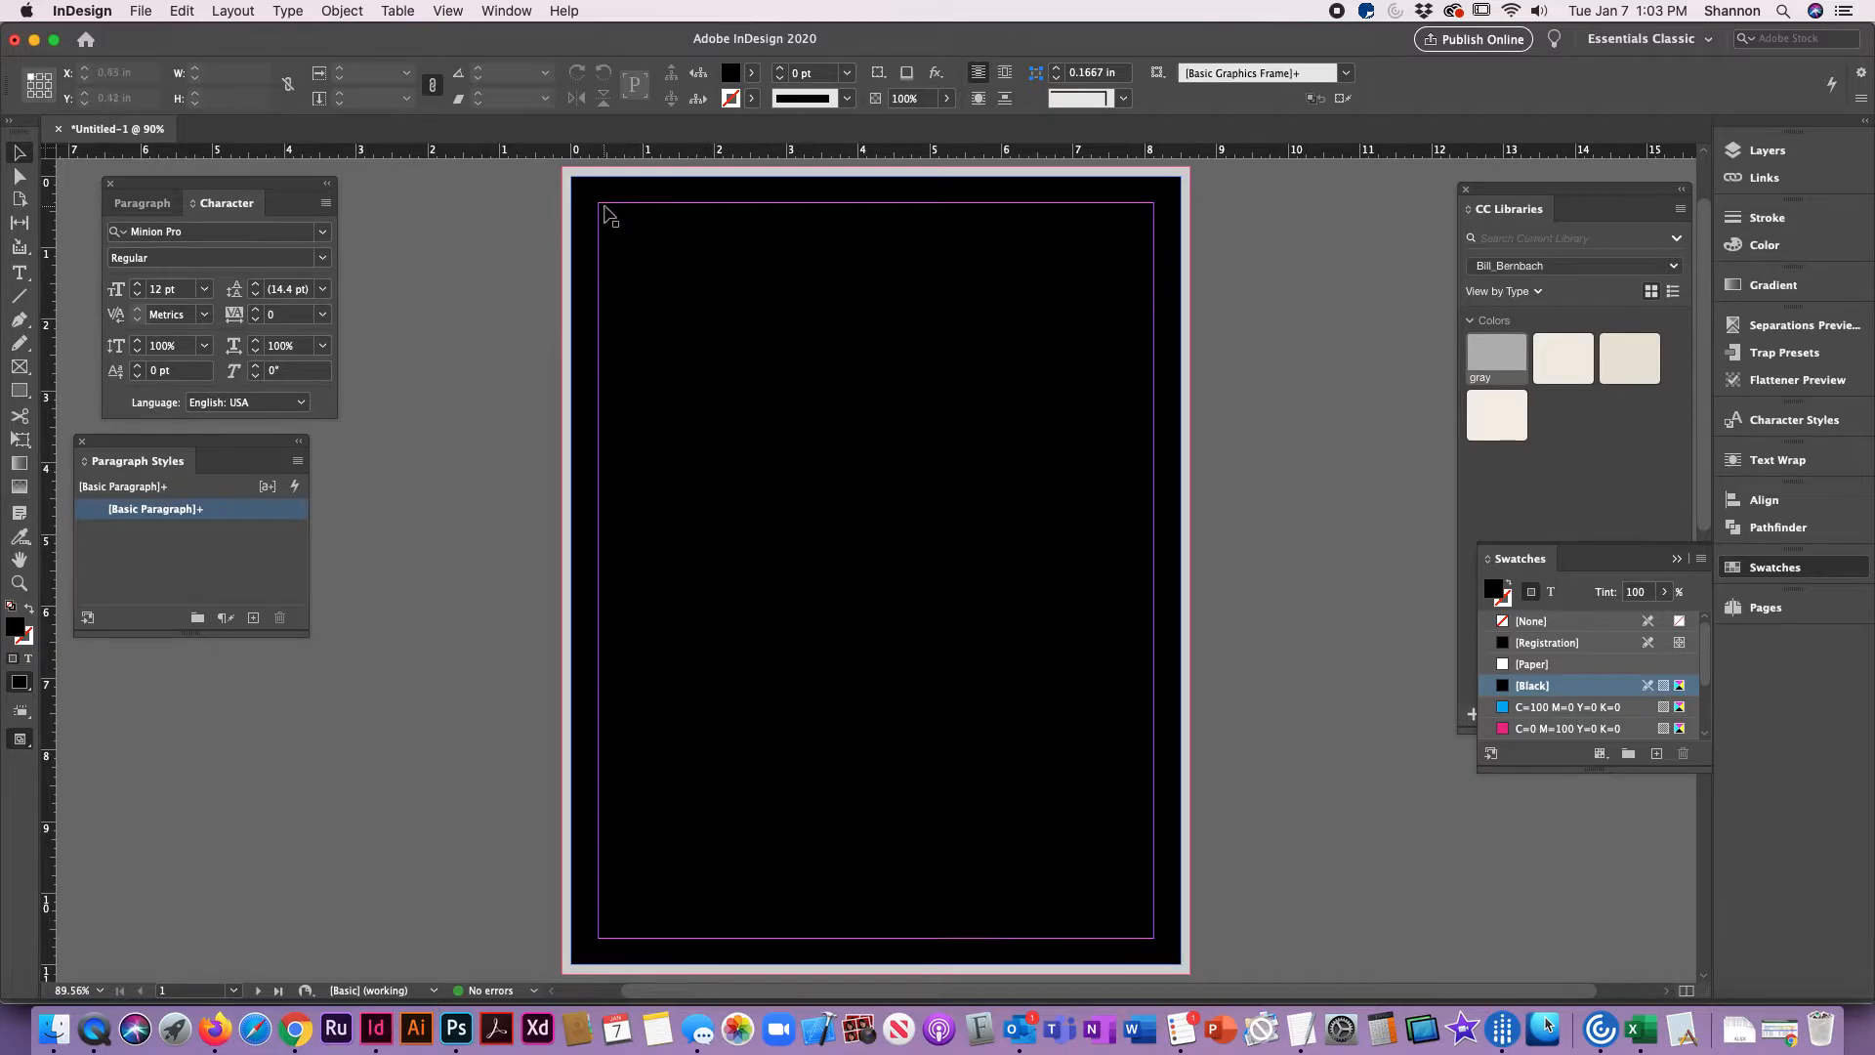
# Step: Draw a 7.75 x 10.25 in rectangle filled with C=0 M=100 Y=0 K=0 along page 1's margin guides, and deselect it
pyautogui.click(1159, 947)
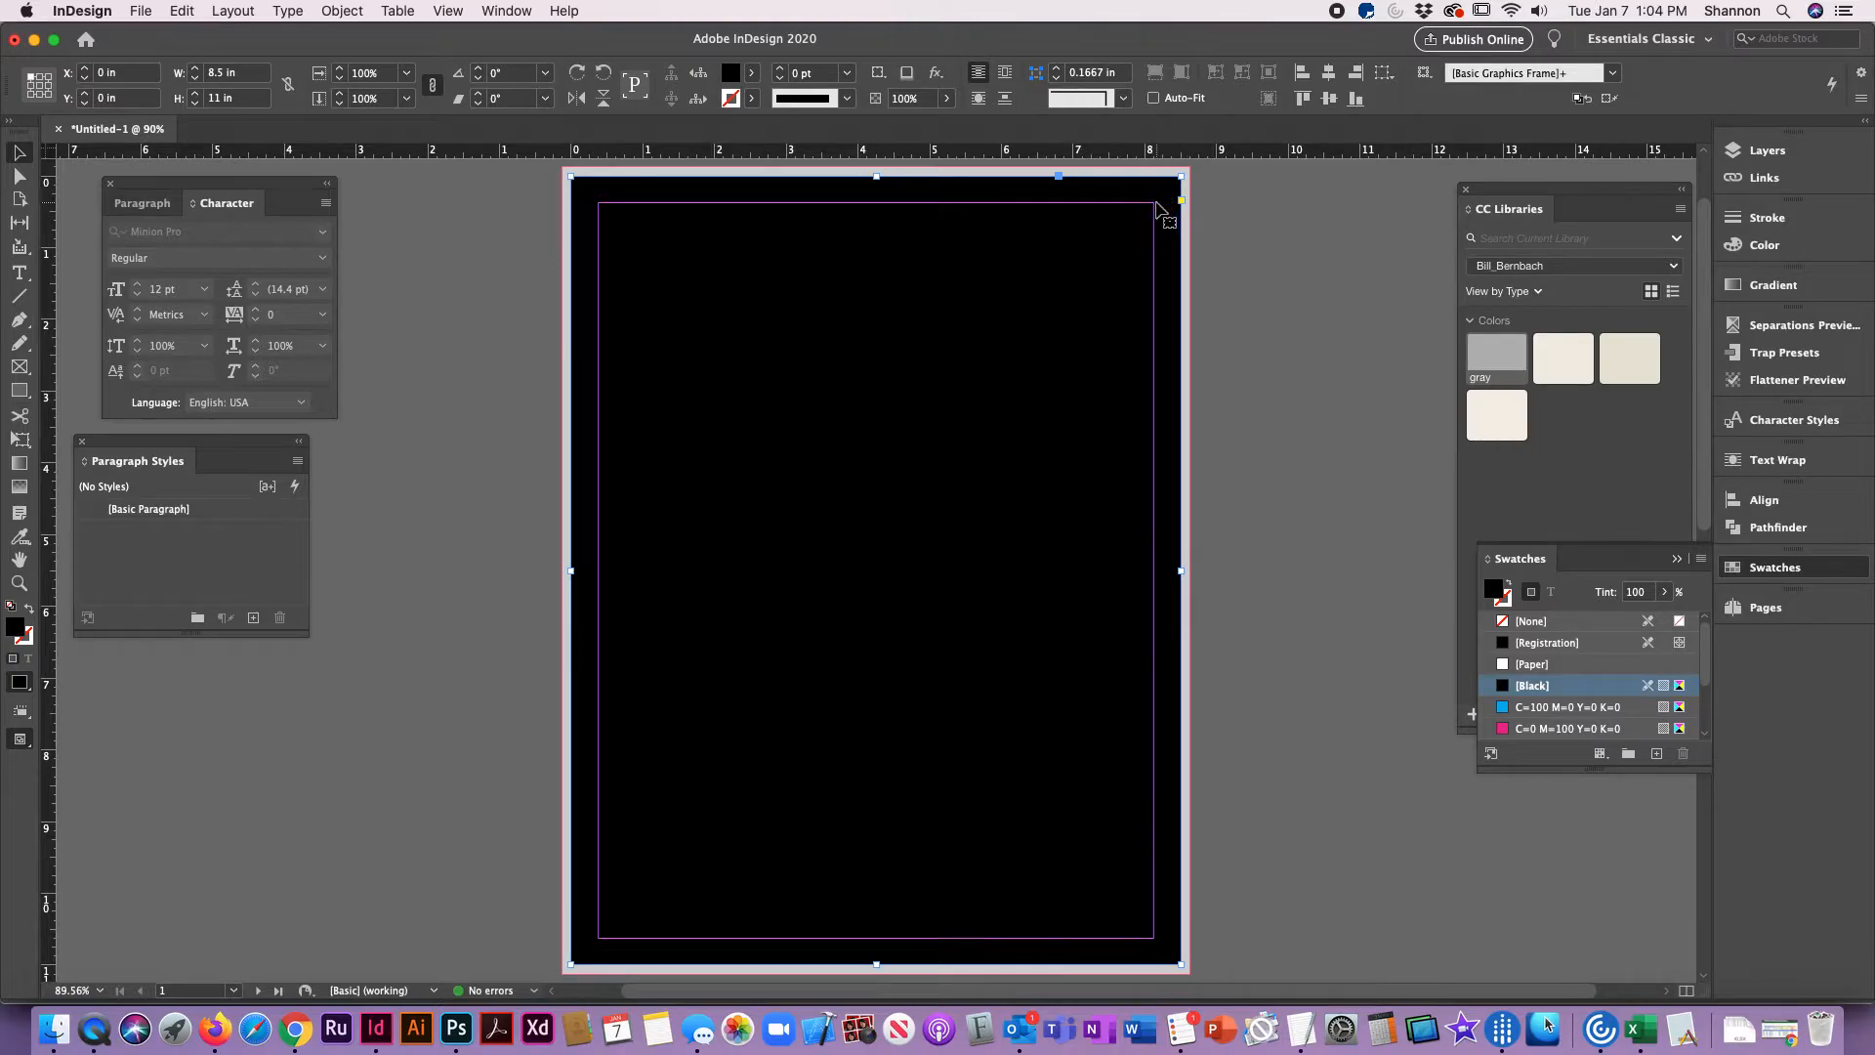
pyautogui.click(514, 305)
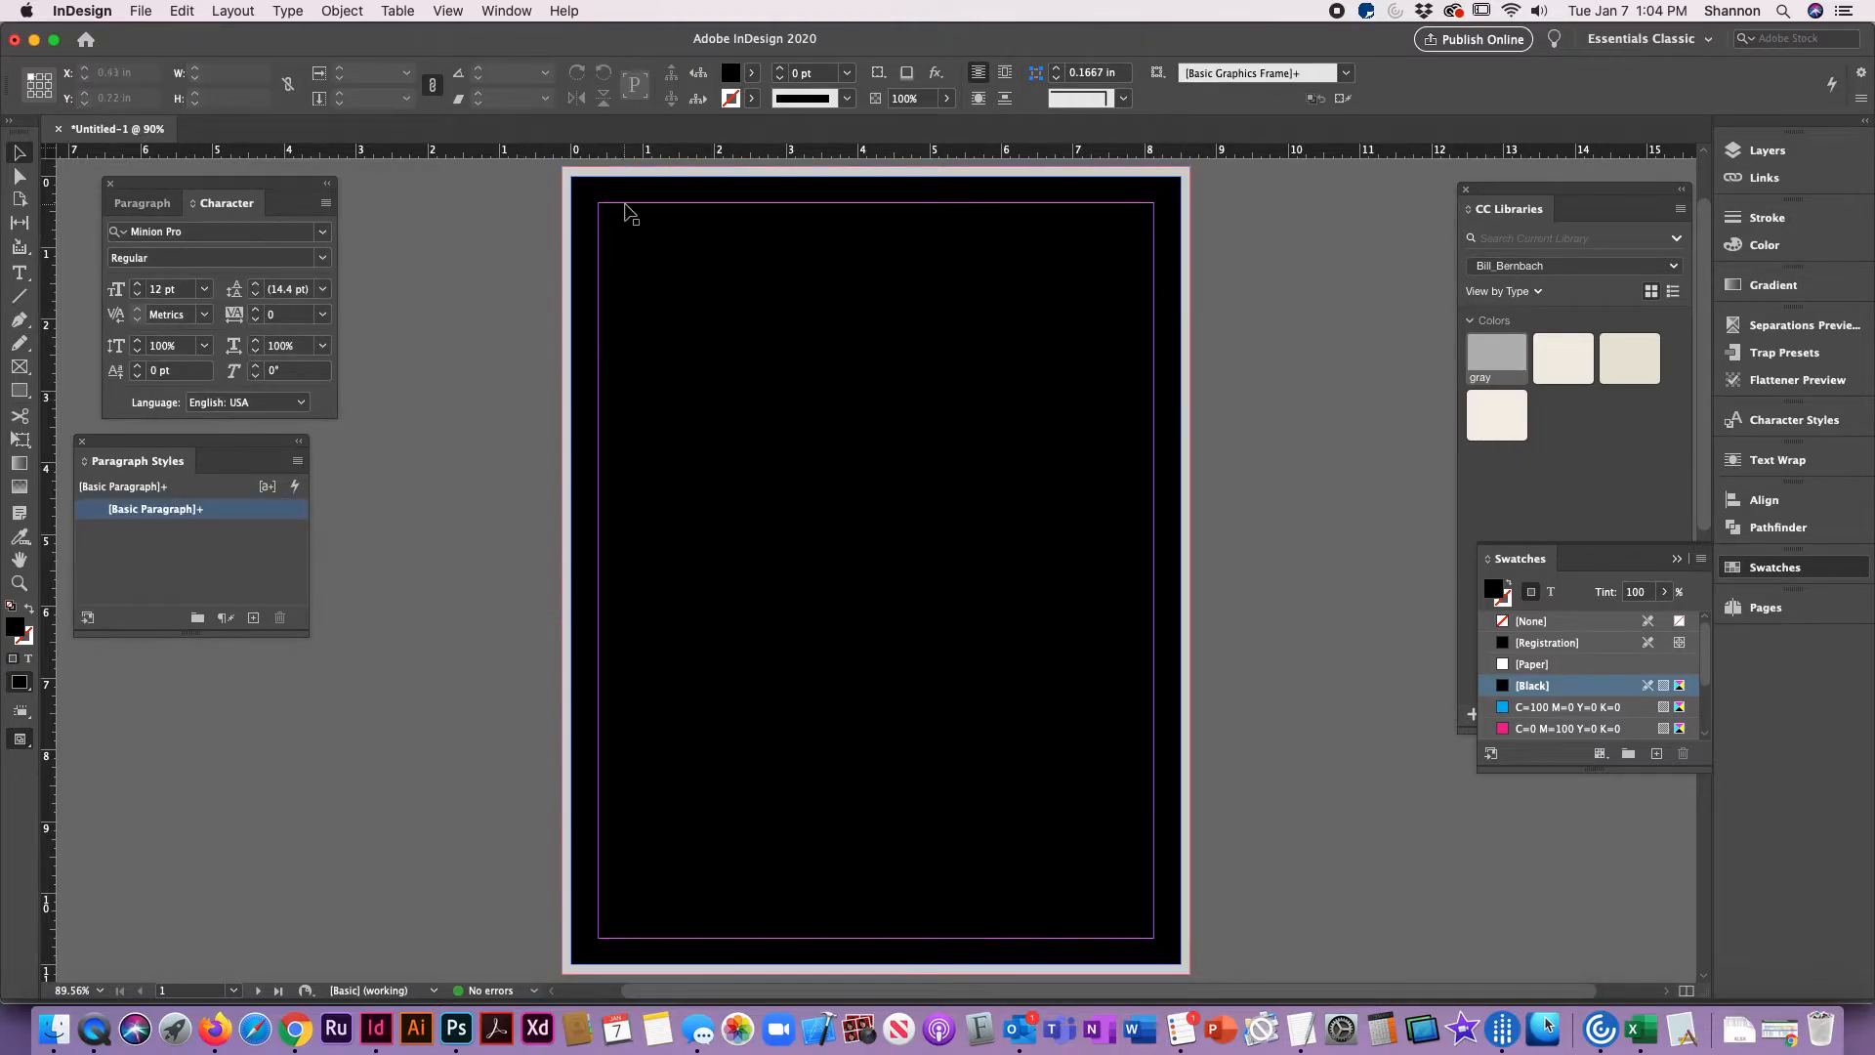
pyautogui.click(19, 390)
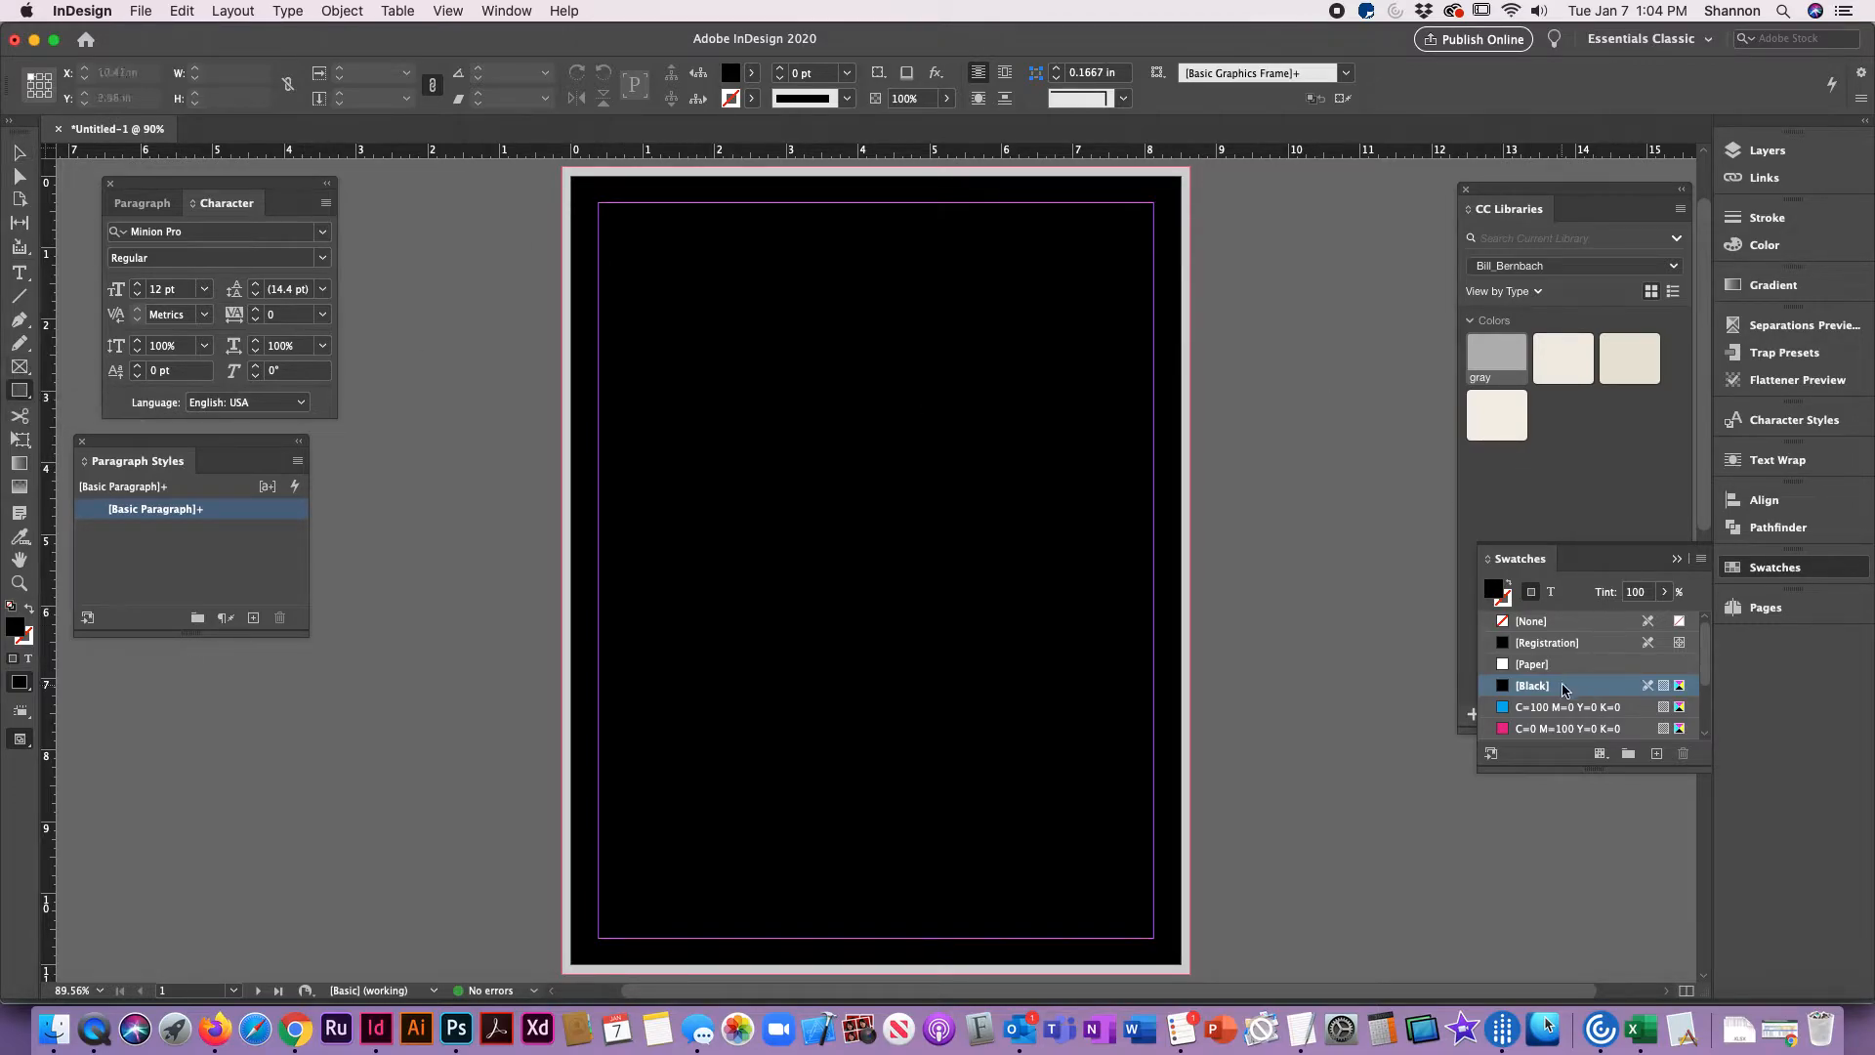
pyautogui.click(1543, 729)
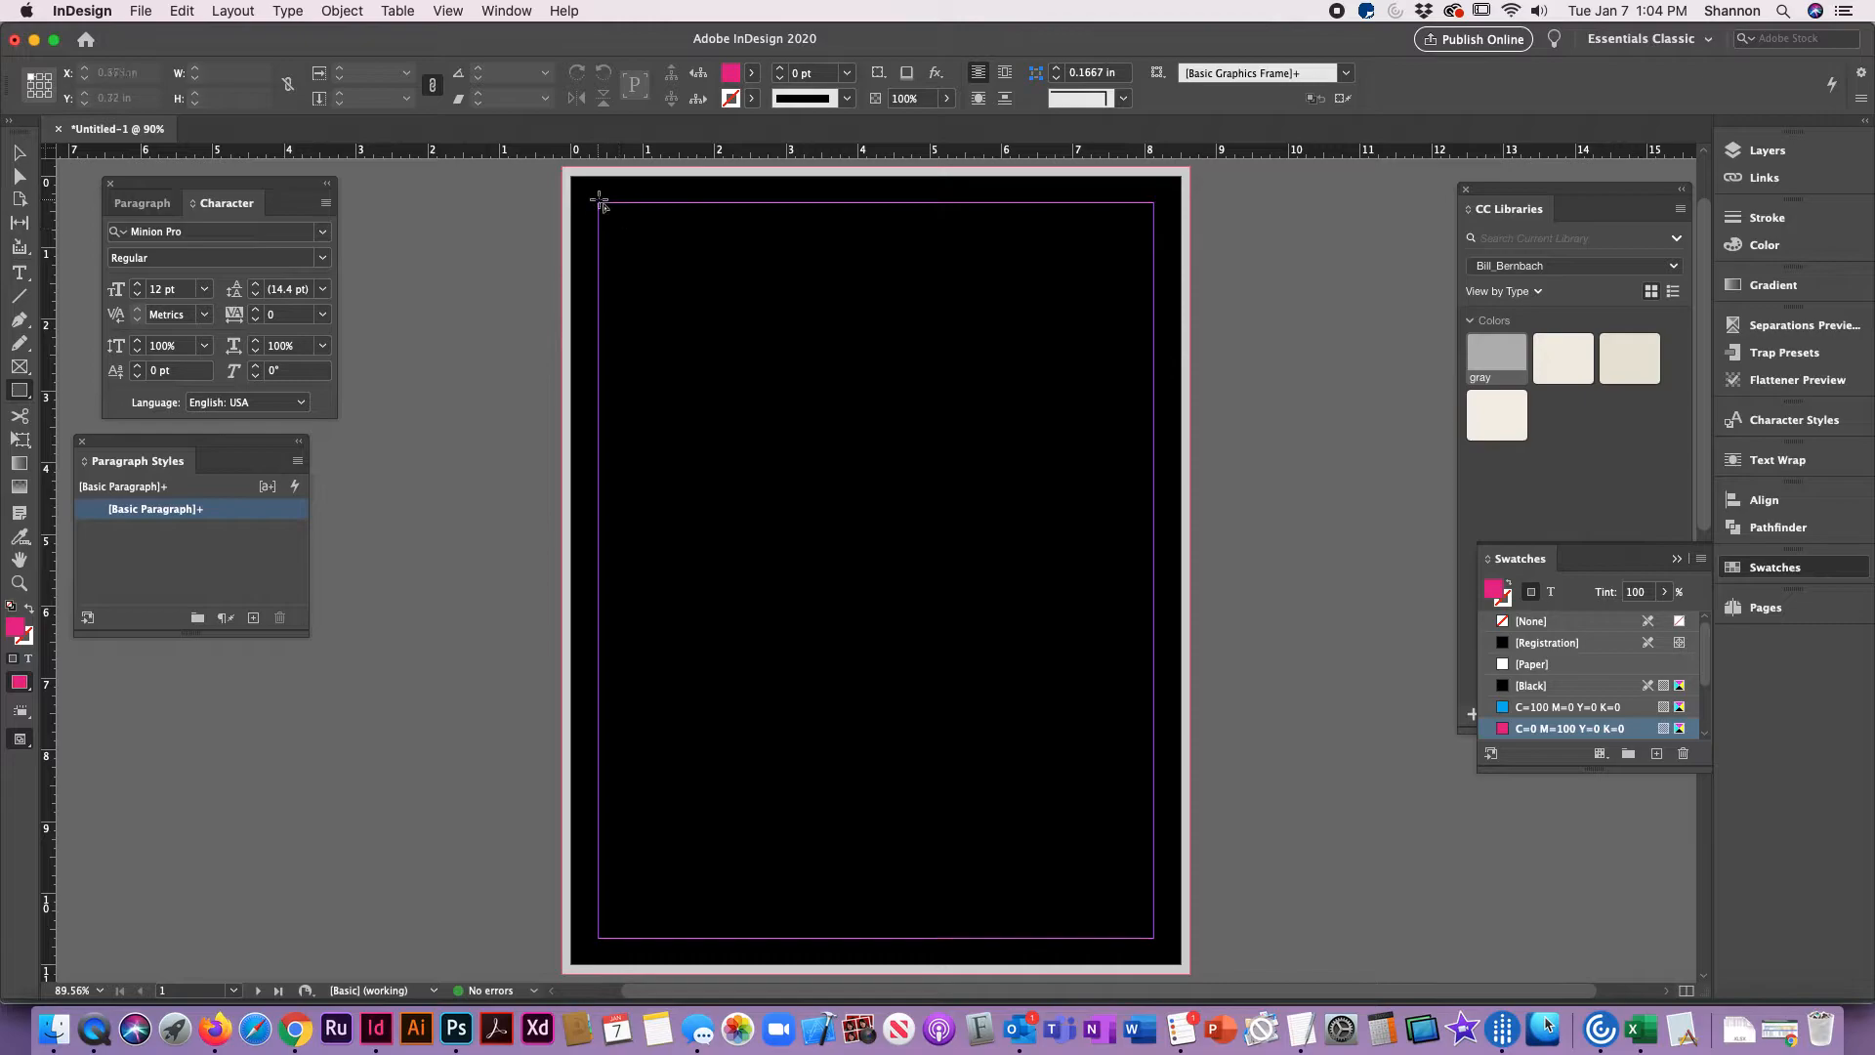
pyautogui.moveTo(597, 202); pyautogui.dragTo(1155, 938)
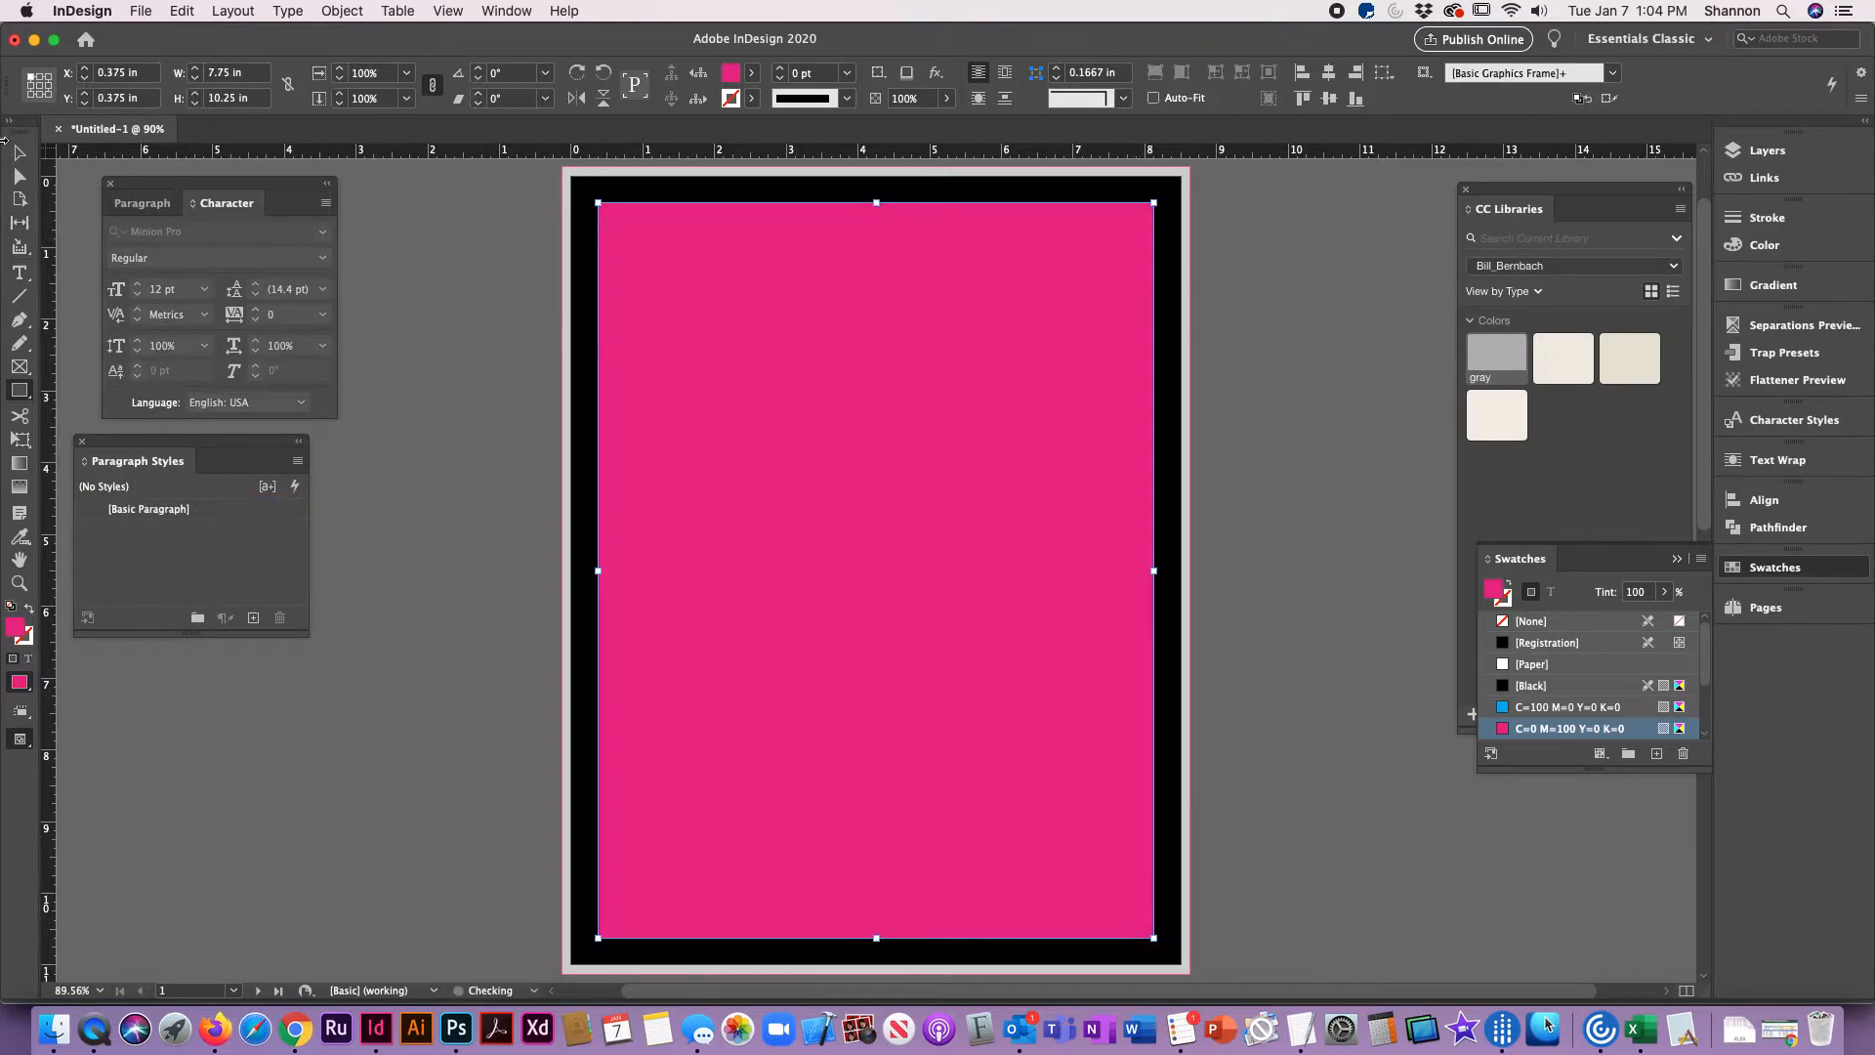
pyautogui.click(19, 153)
pyautogui.click(490, 300)
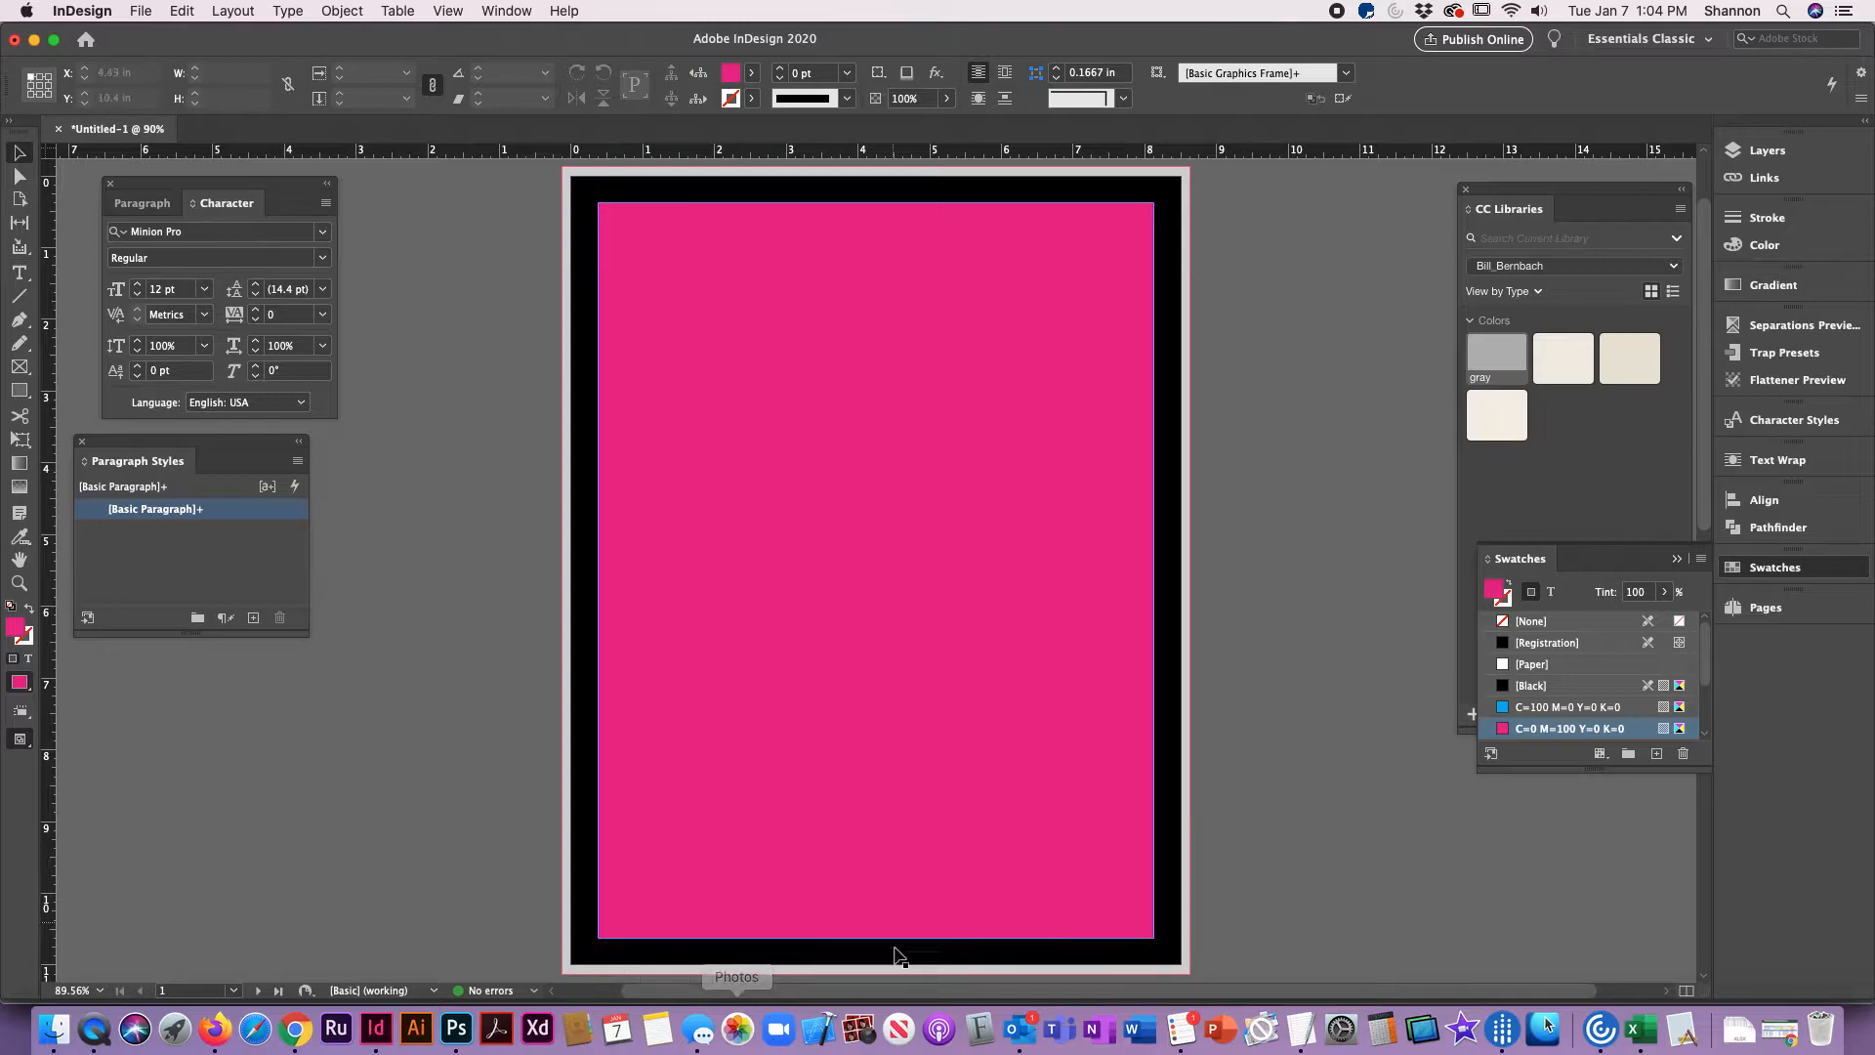
# Step: Open Photo Booth to show the camera view, and quit it to return to InDesign
pyautogui.click(859, 1027)
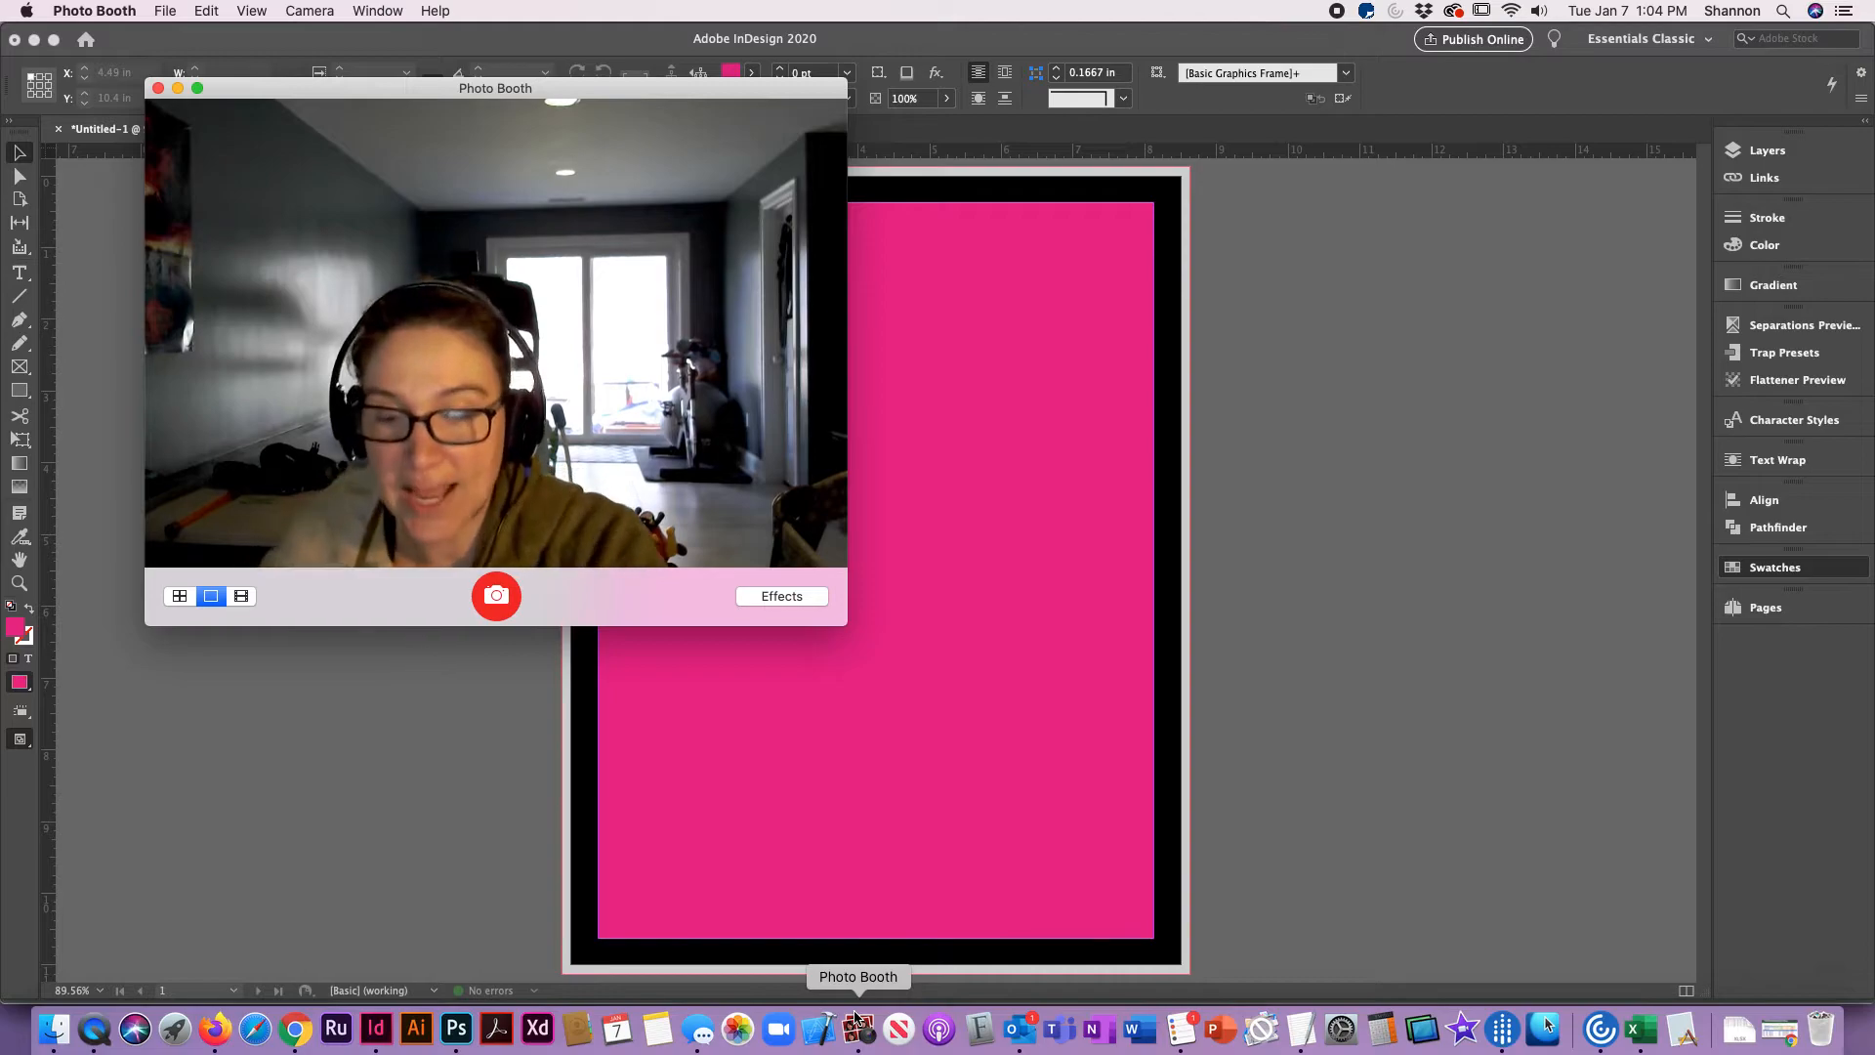
pyautogui.press('super+q')
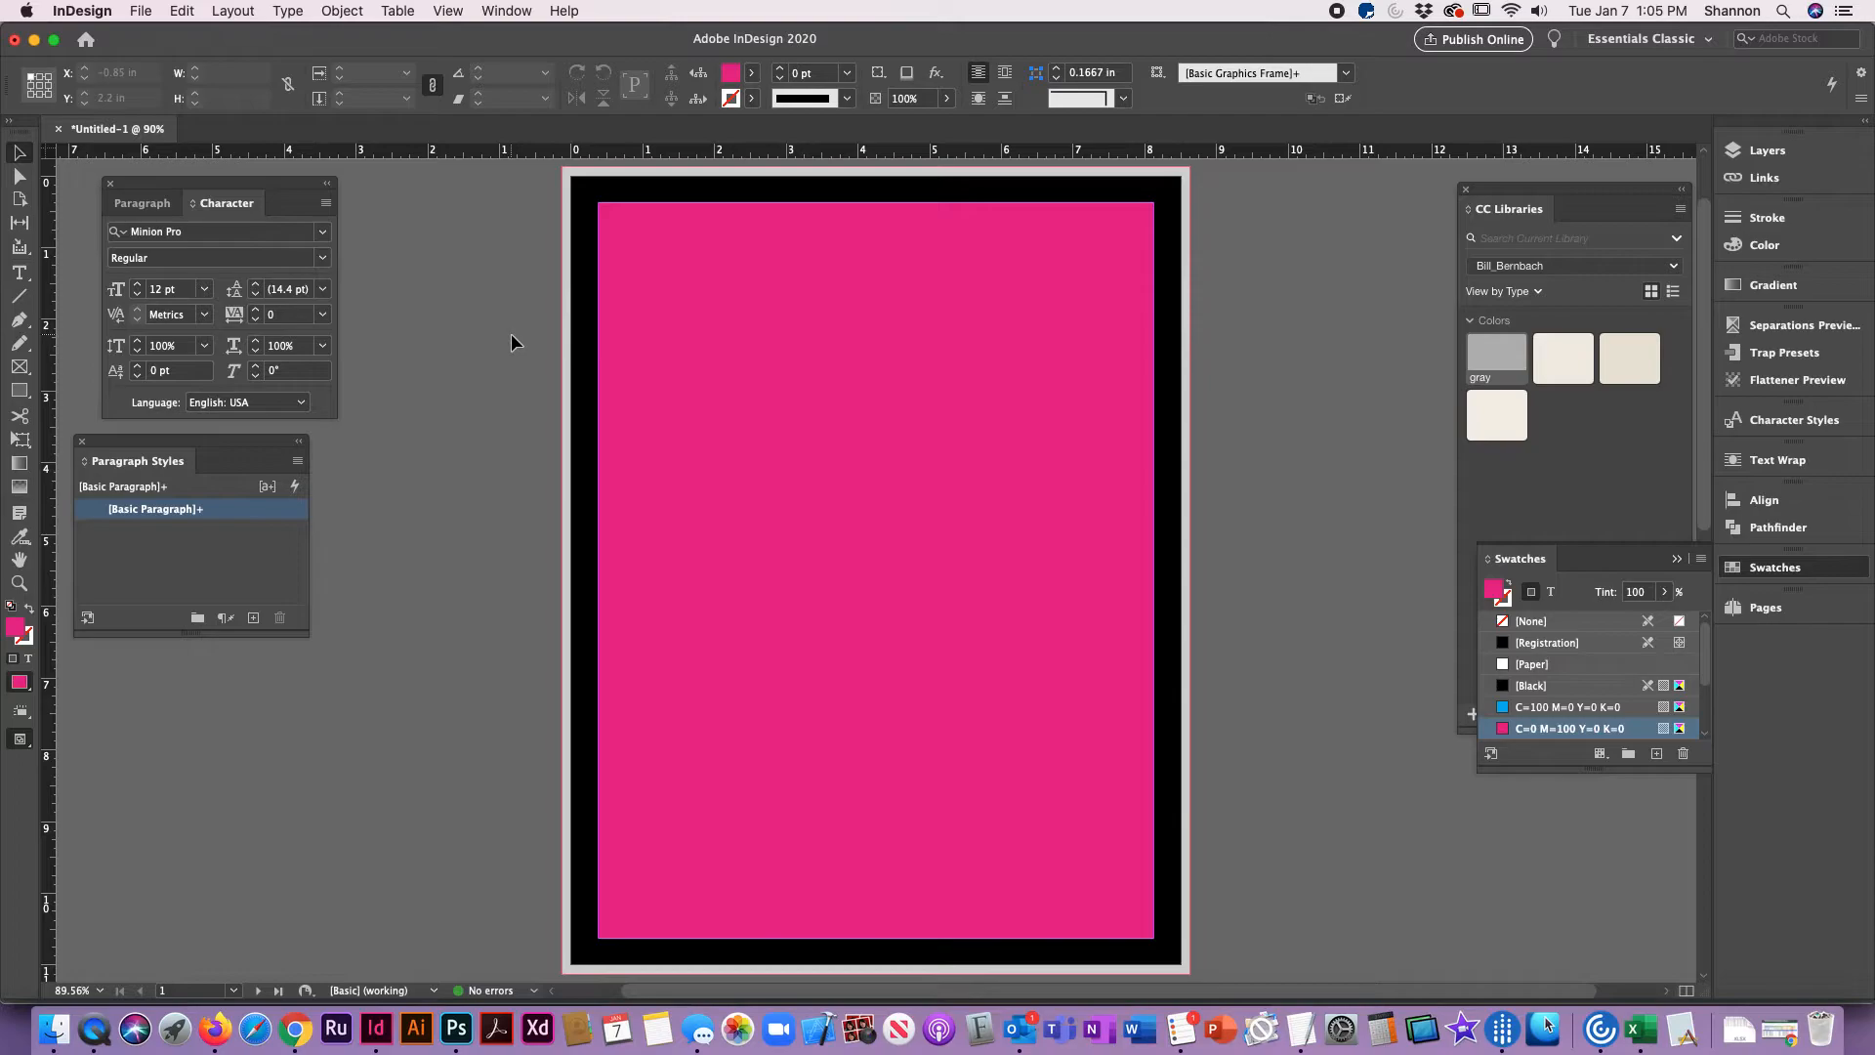
# Step: Select all the demonstration rectangles on page 1 and delete them
pyautogui.click(600, 179)
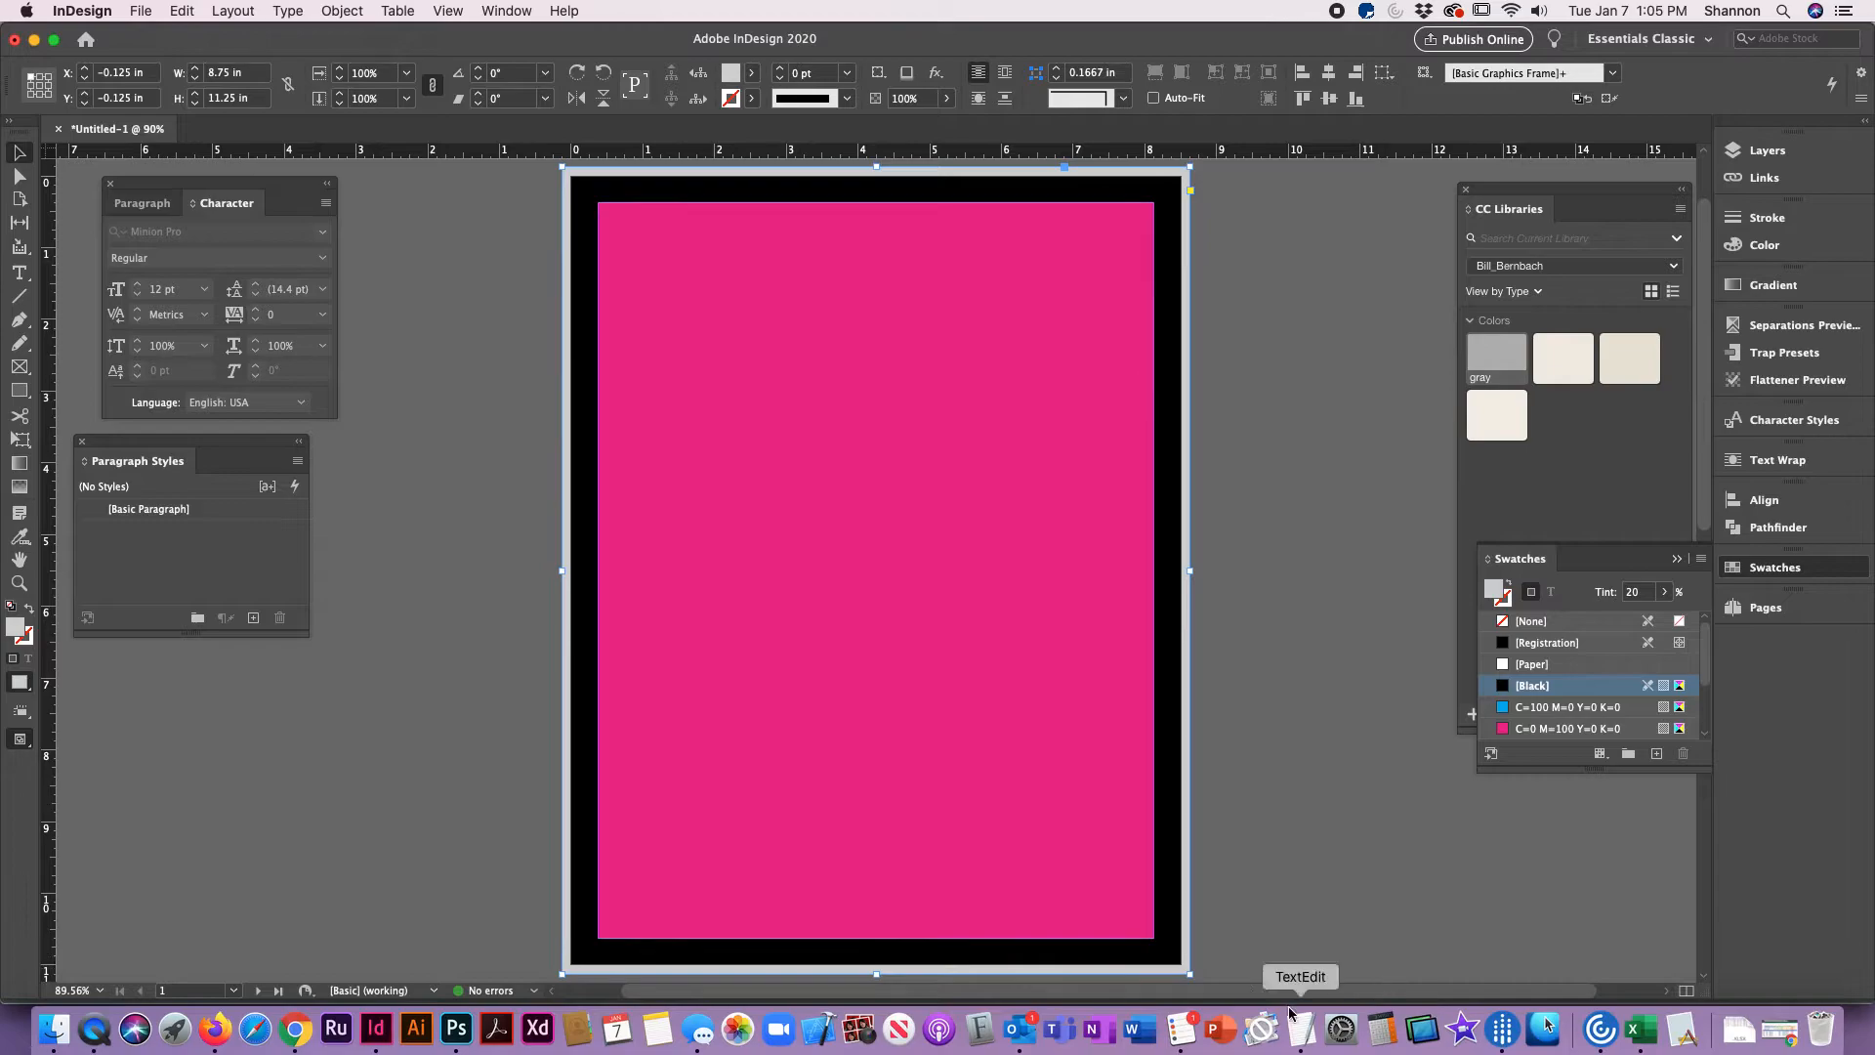
pyautogui.moveTo(512, 179); pyautogui.dragTo(1309, 509)
pyautogui.press('Delete')
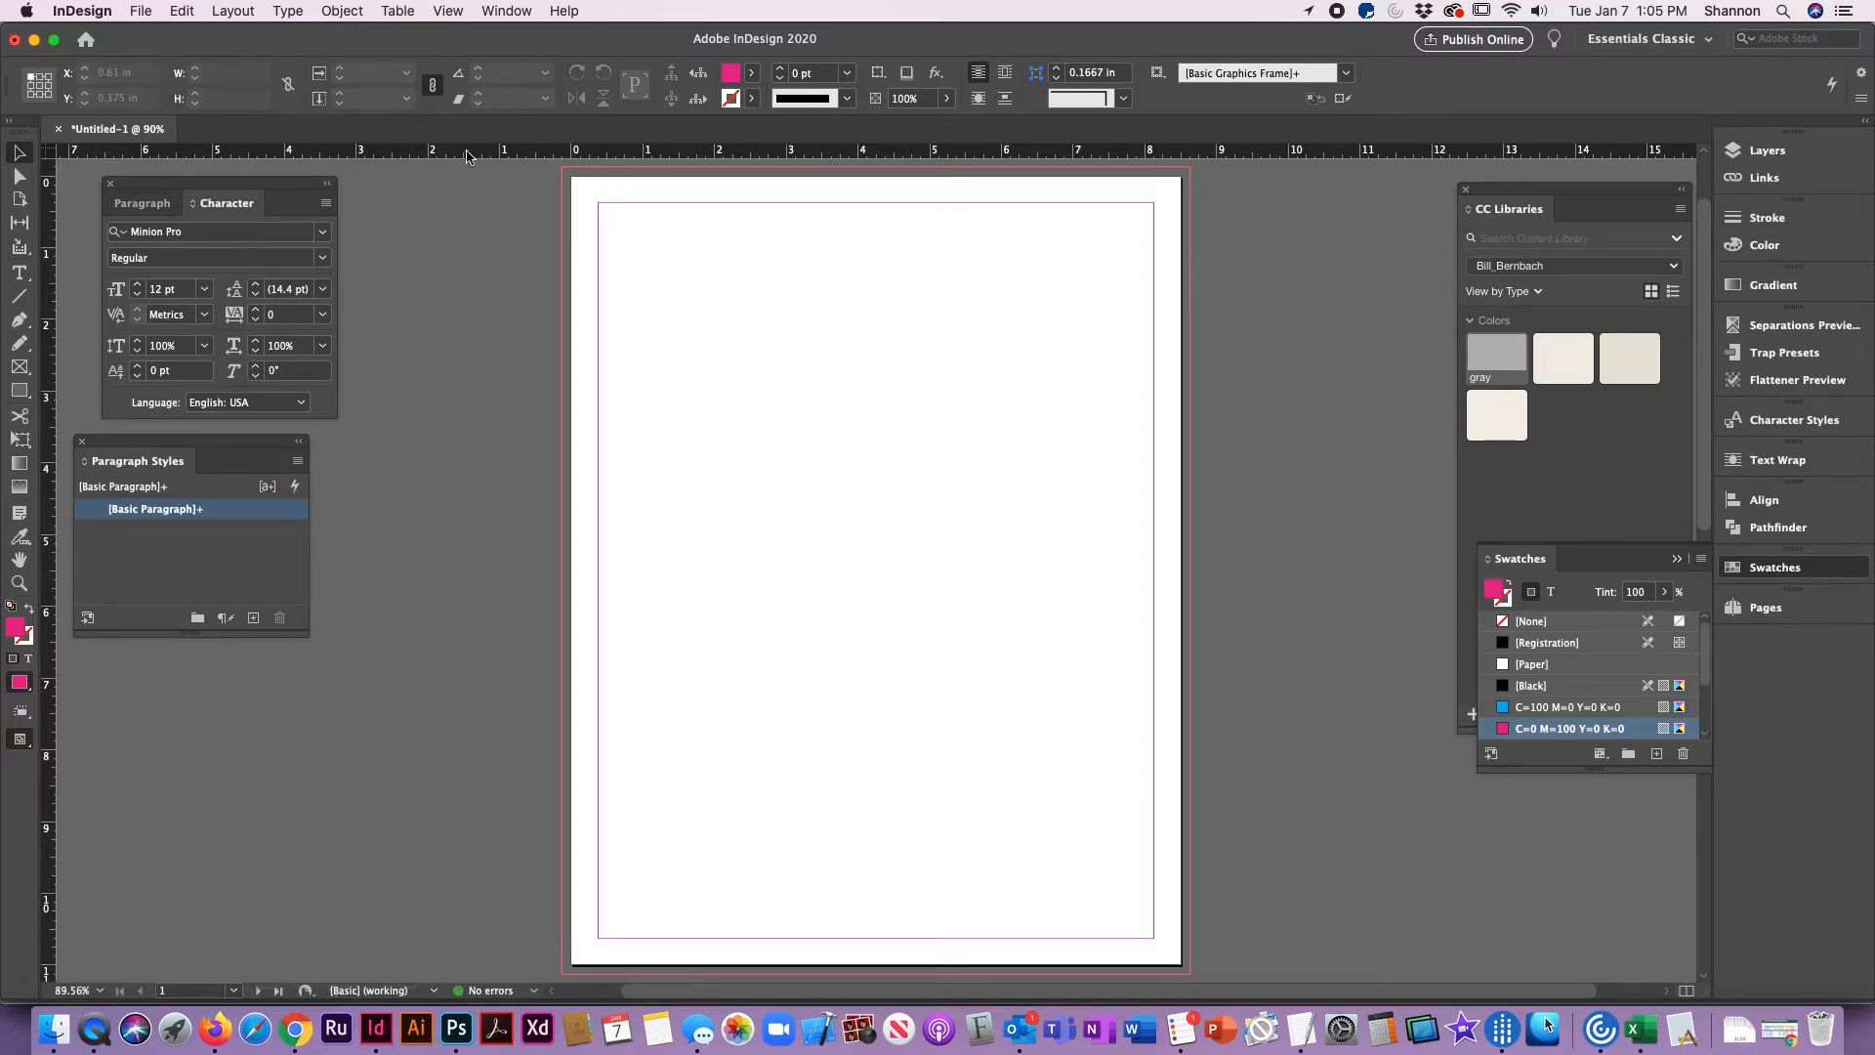
# Step: Draw an 8.75 x 11.25 in rectangle frame on page 1 out to the bleed line, and return to the Selection tool
pyautogui.click(19, 367)
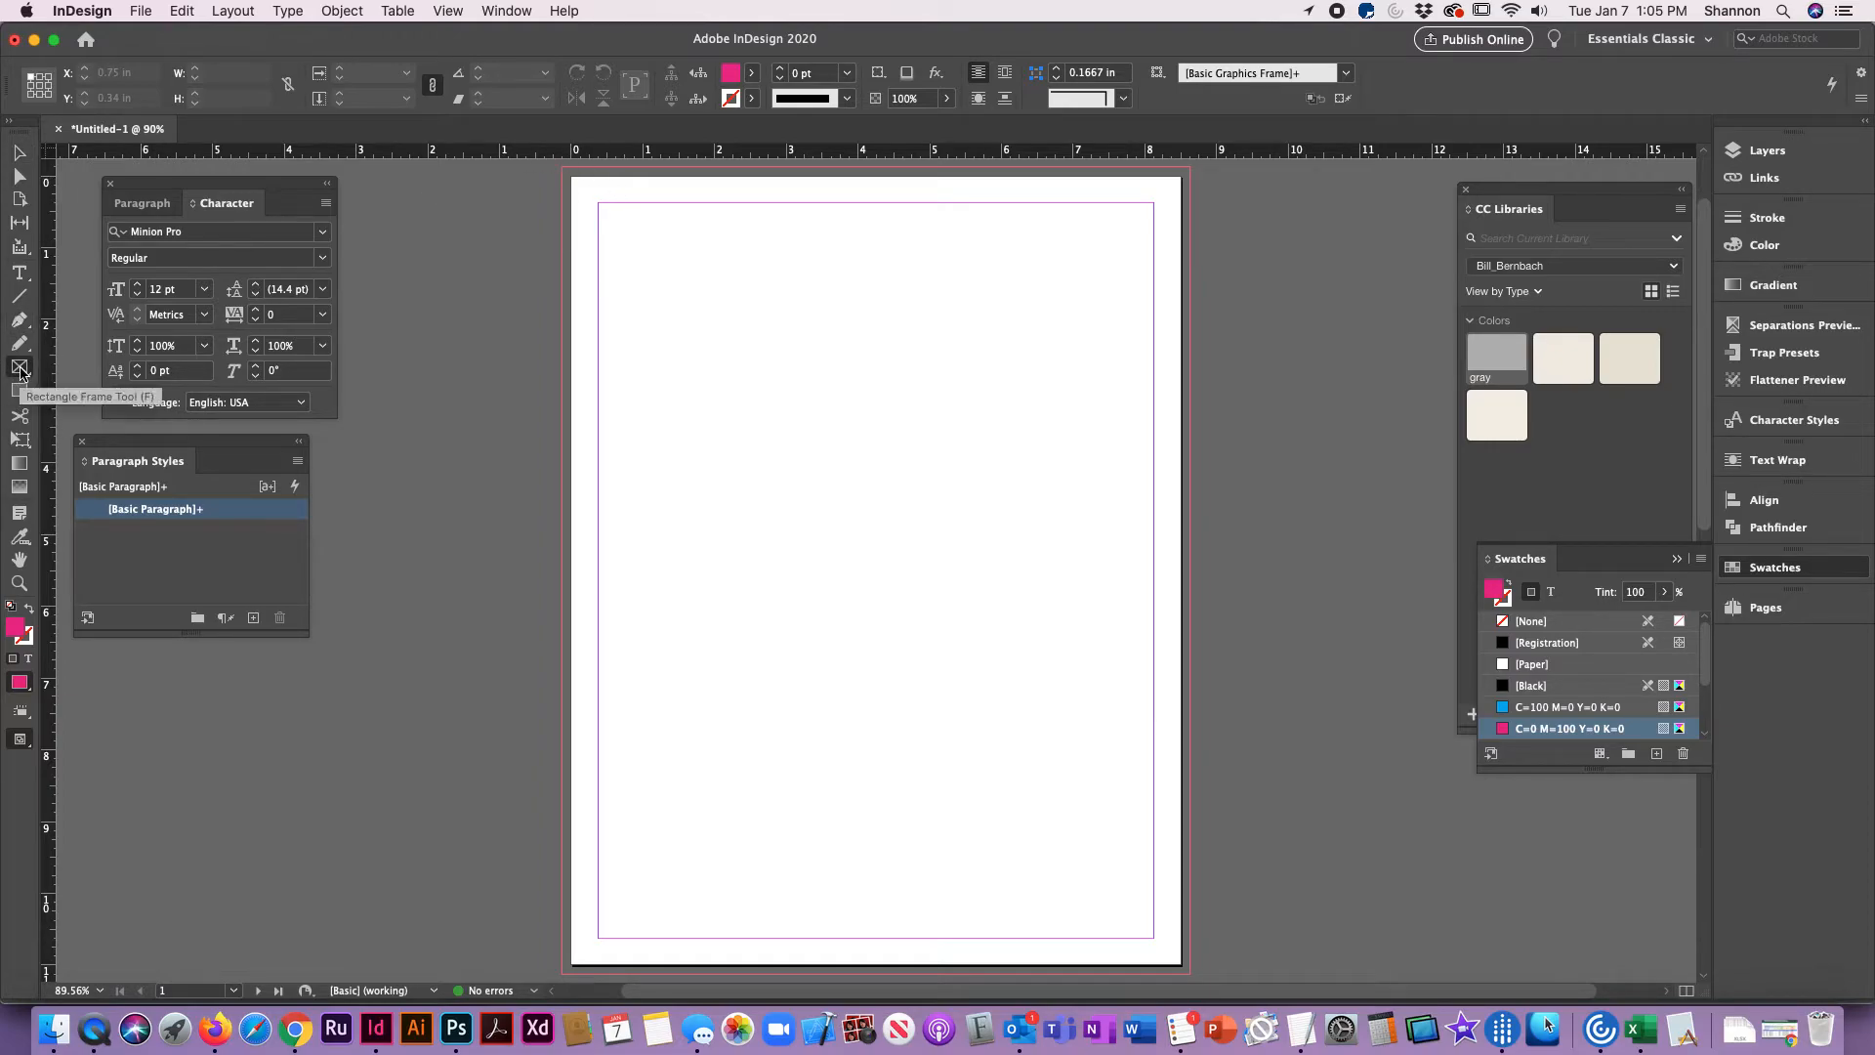
pyautogui.moveTo(561, 167); pyautogui.dragTo(1190, 974)
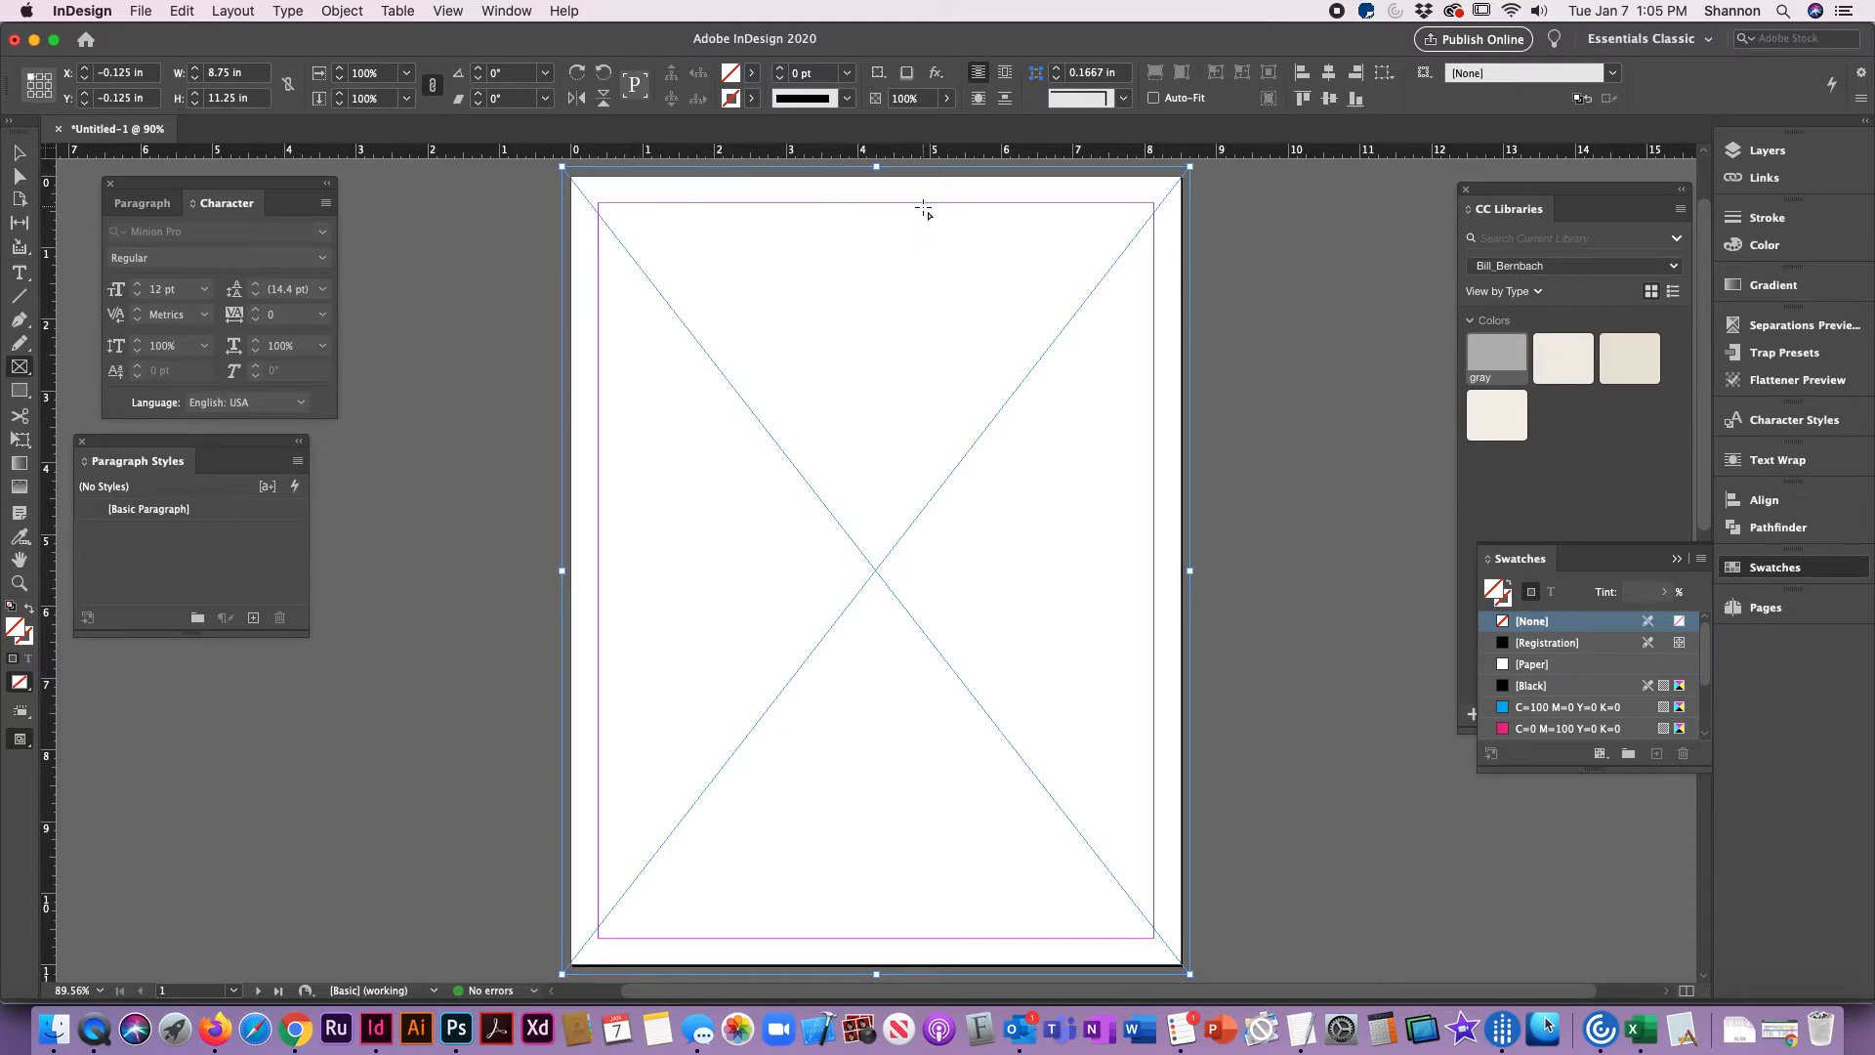
pyautogui.click(22, 151)
# Step: Place the lamb chop photo from the Week 1 Assignment folder inside Mod 1-DES105_113-Lab > DES105 into the selected frame
pyautogui.click(142, 10)
pyautogui.click(141, 11)
pyautogui.click(142, 11)
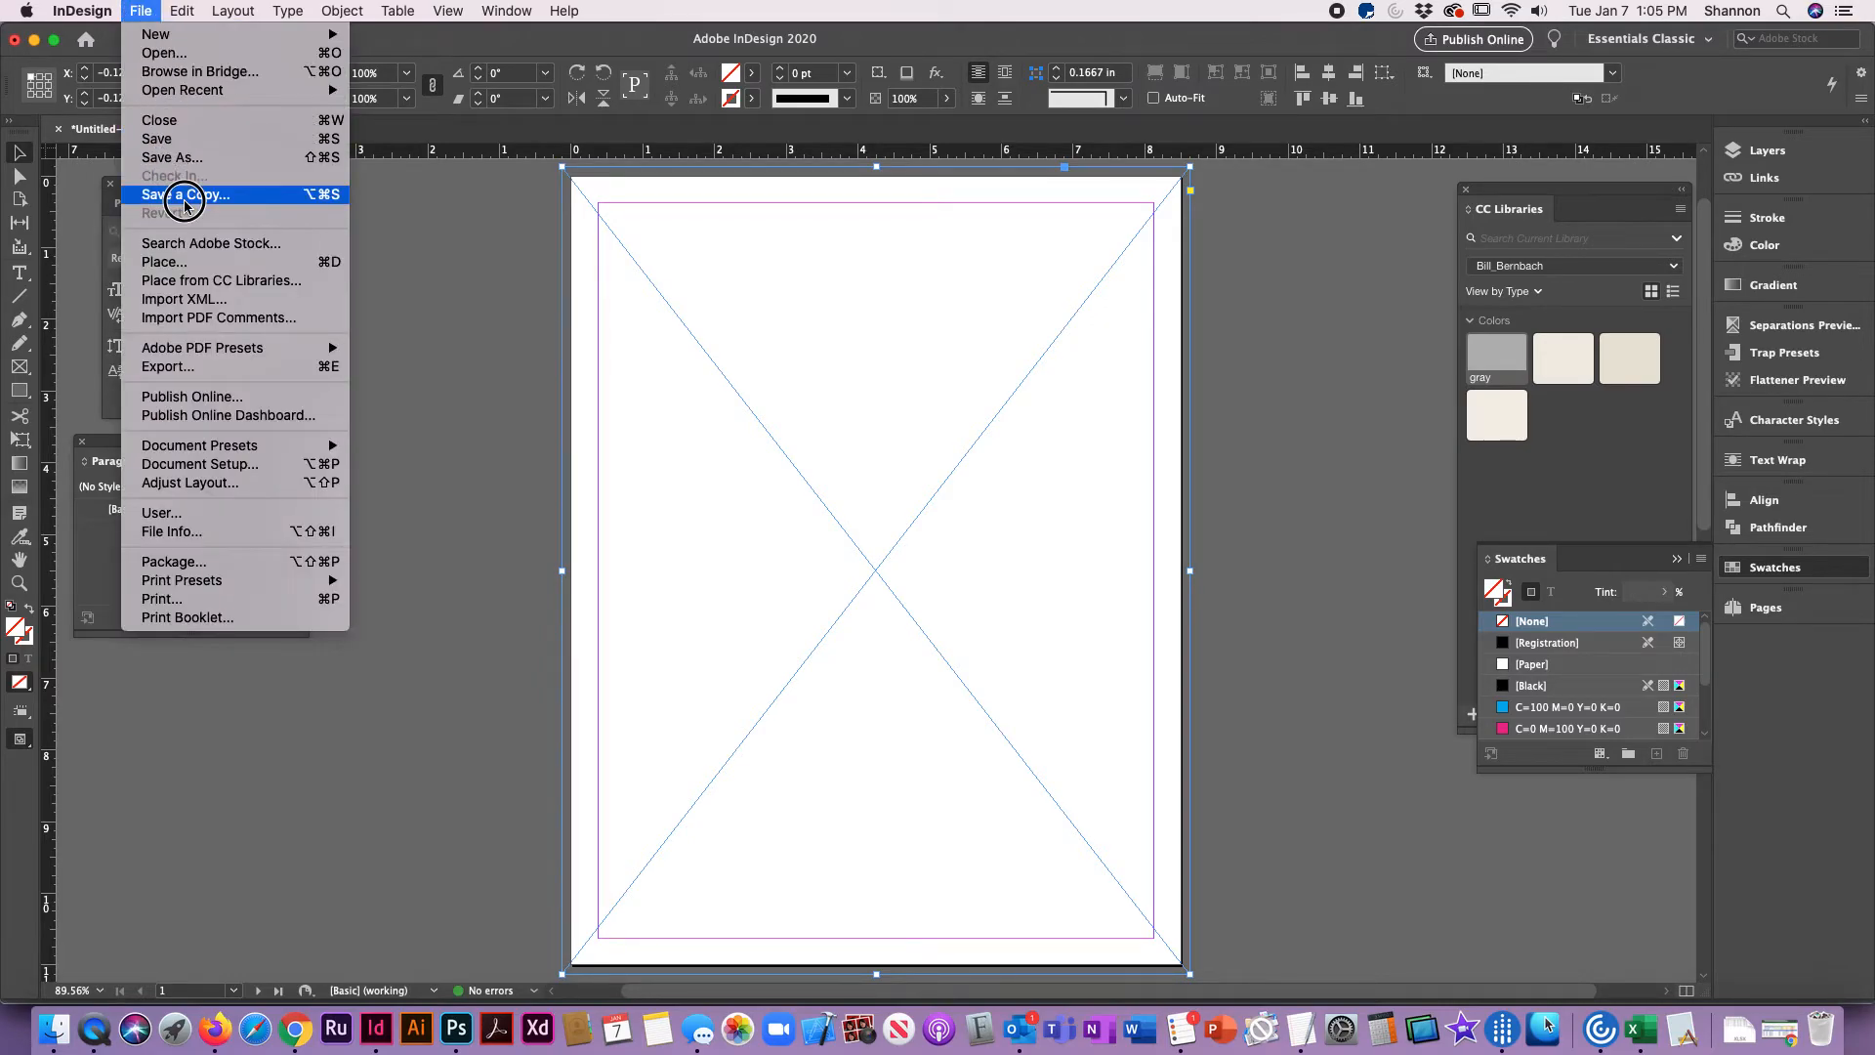
pyautogui.click(186, 265)
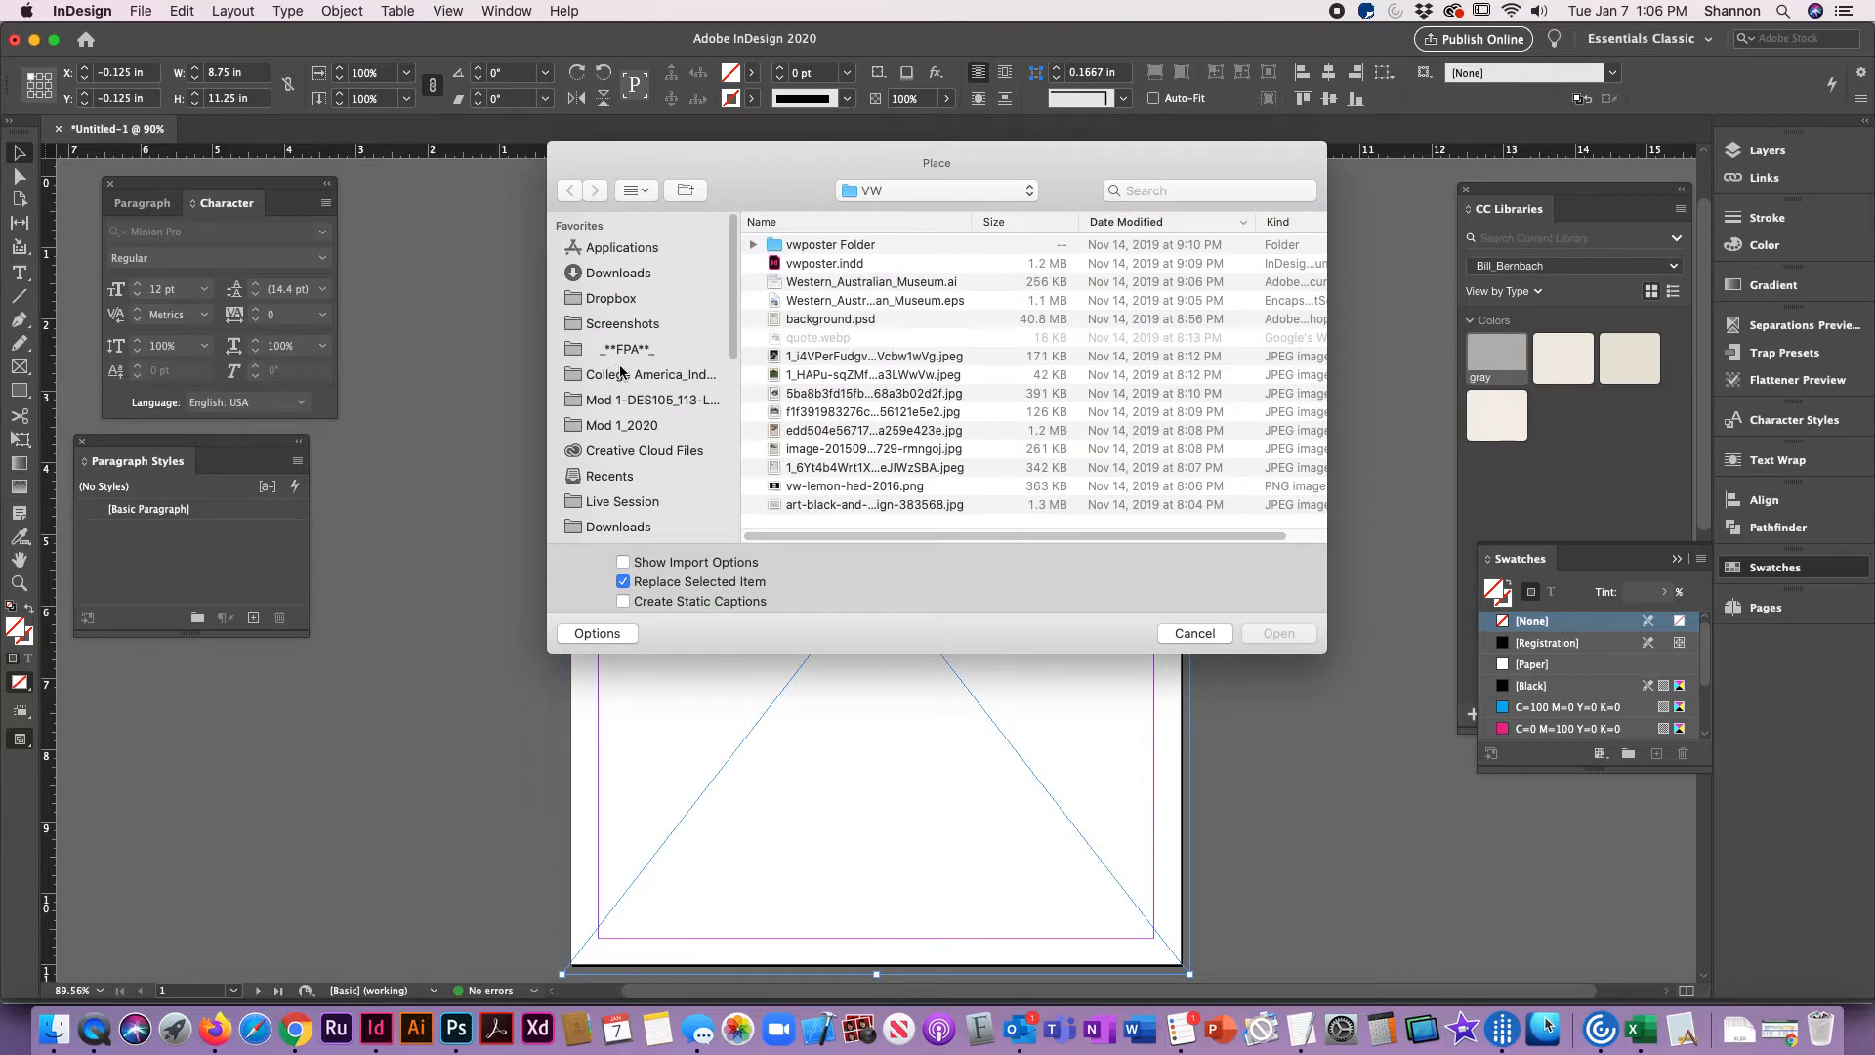
pyautogui.click(630, 401)
pyautogui.doubleClick(800, 246)
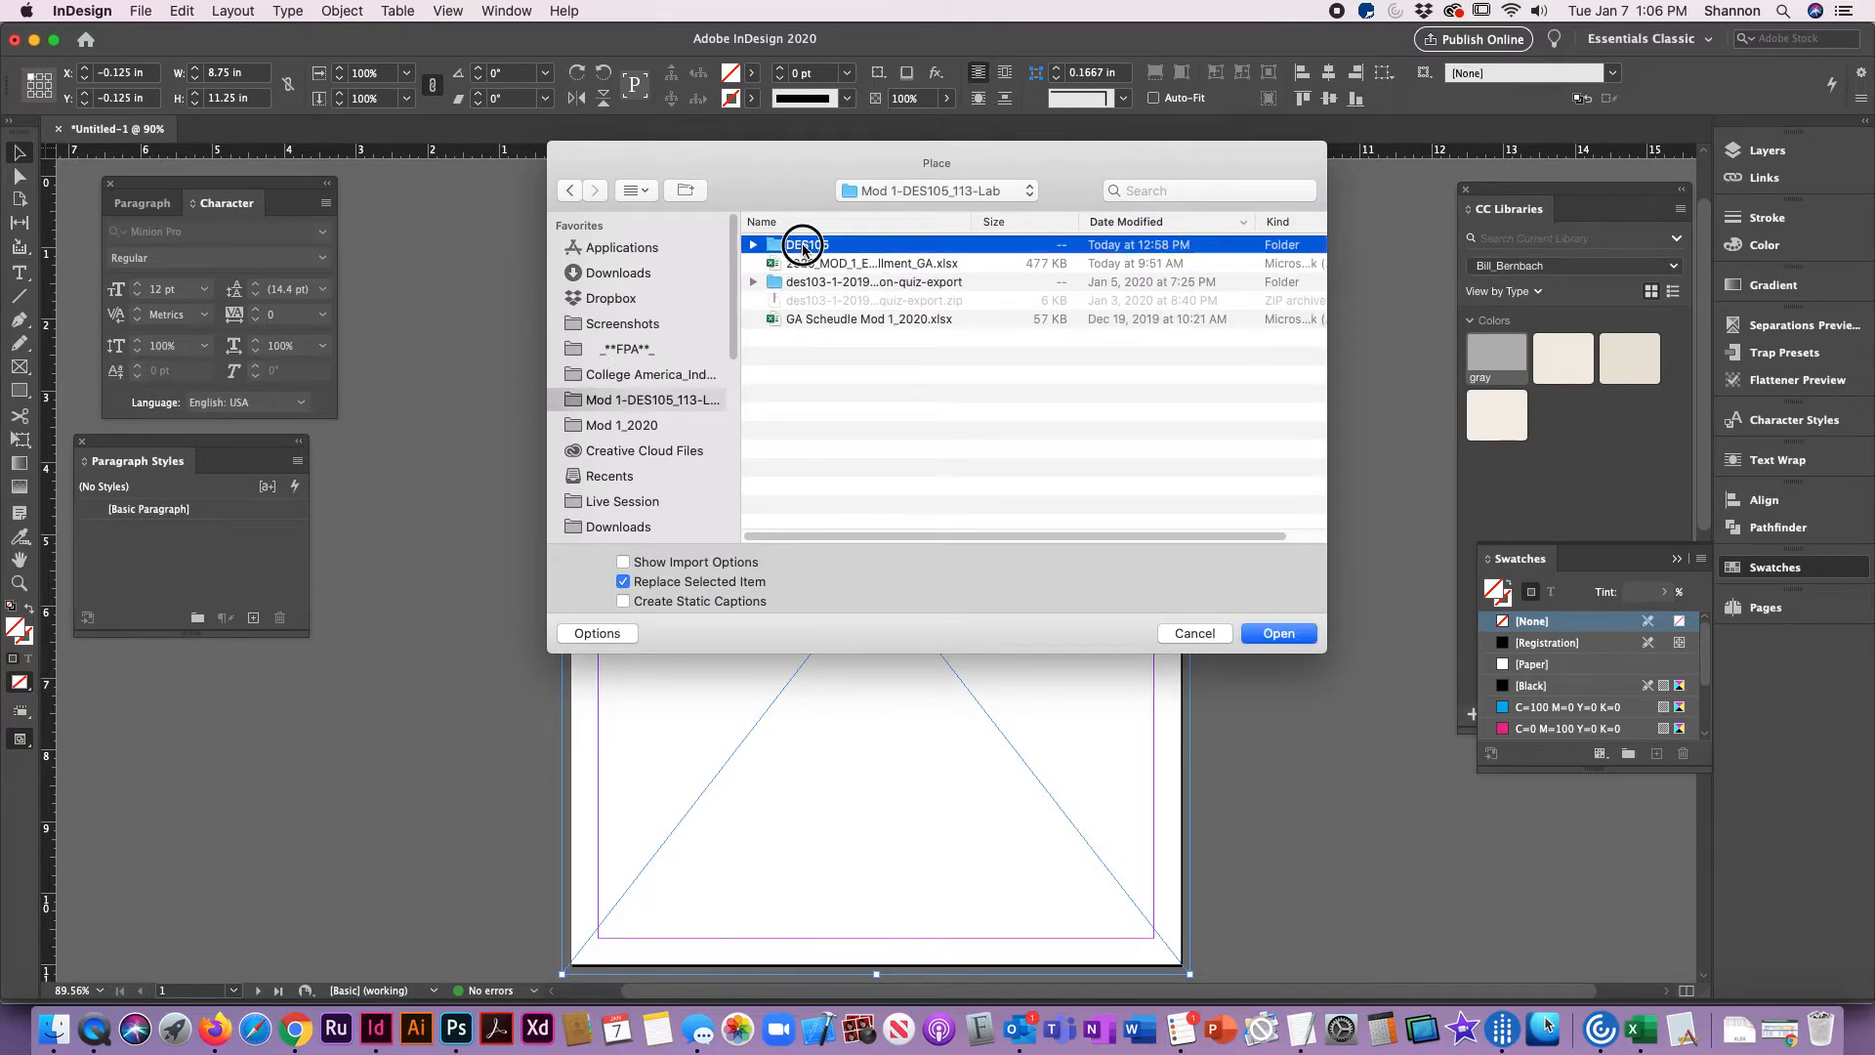
pyautogui.doubleClick(800, 246)
pyautogui.doubleClick(776, 246)
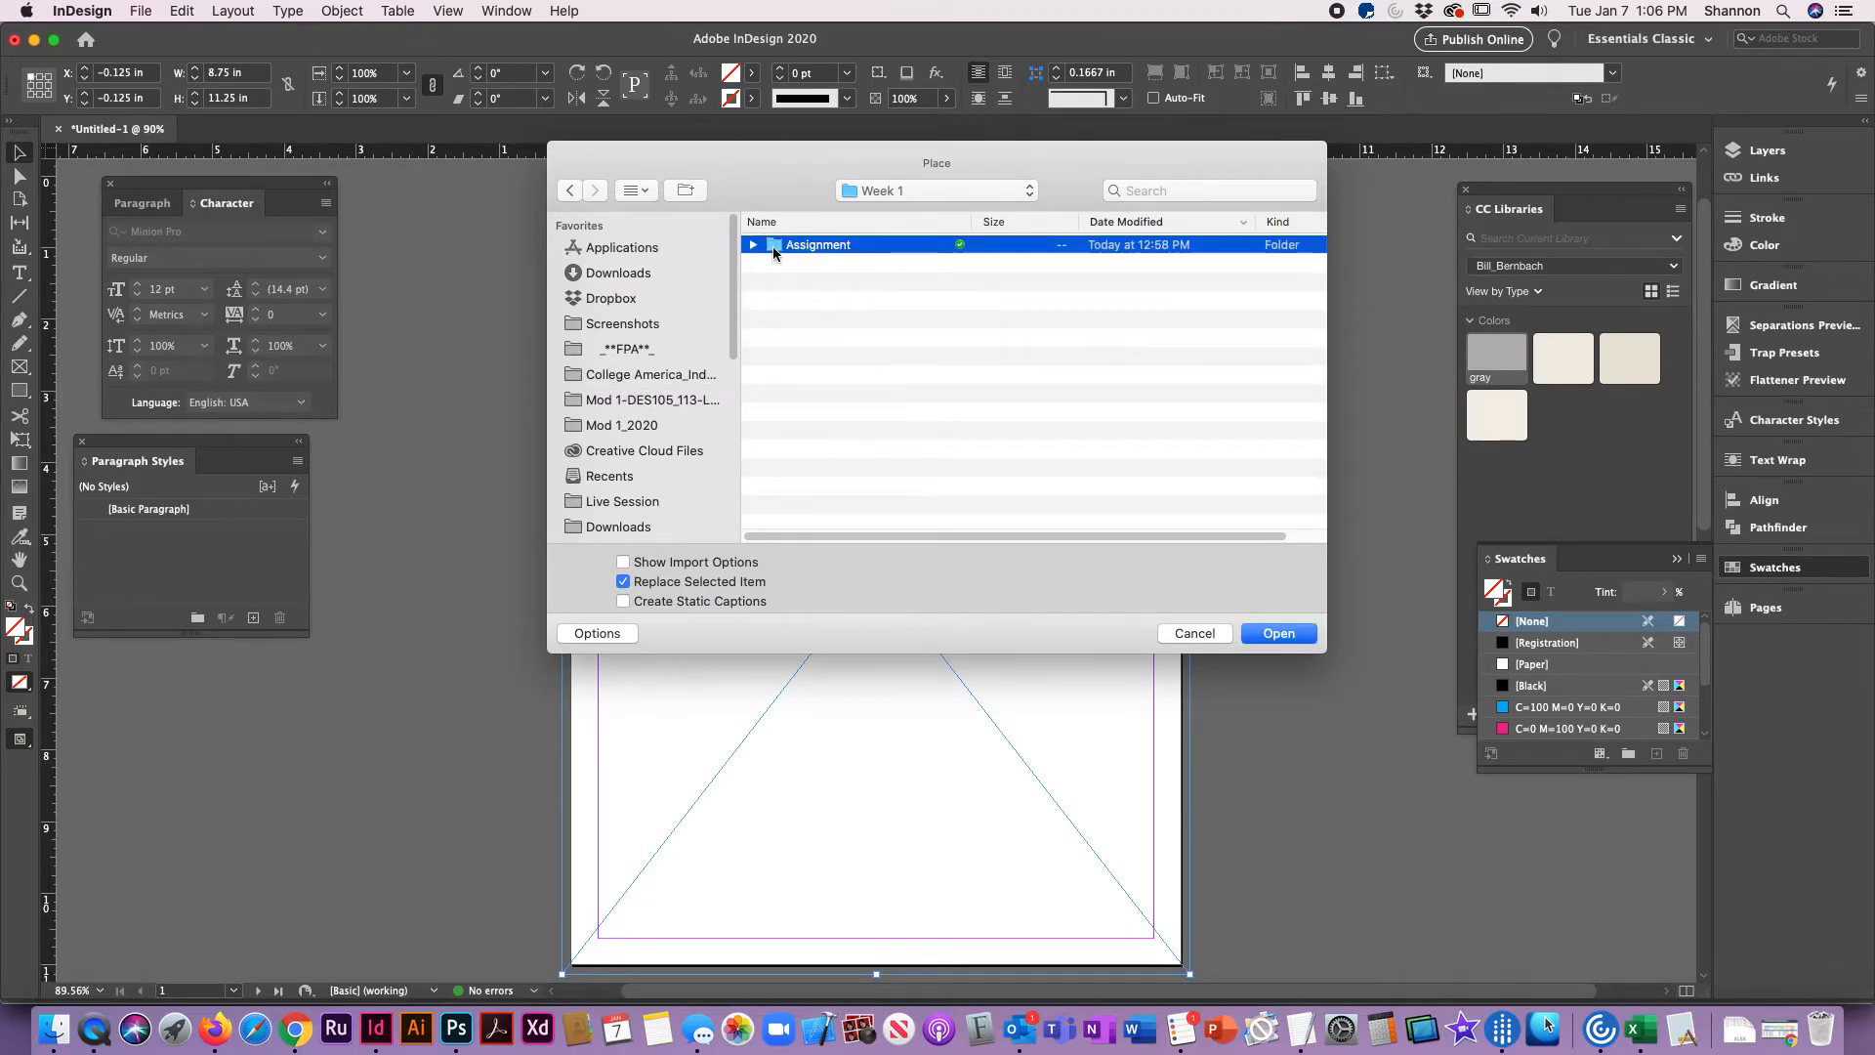
pyautogui.click(778, 244)
pyautogui.click(1285, 633)
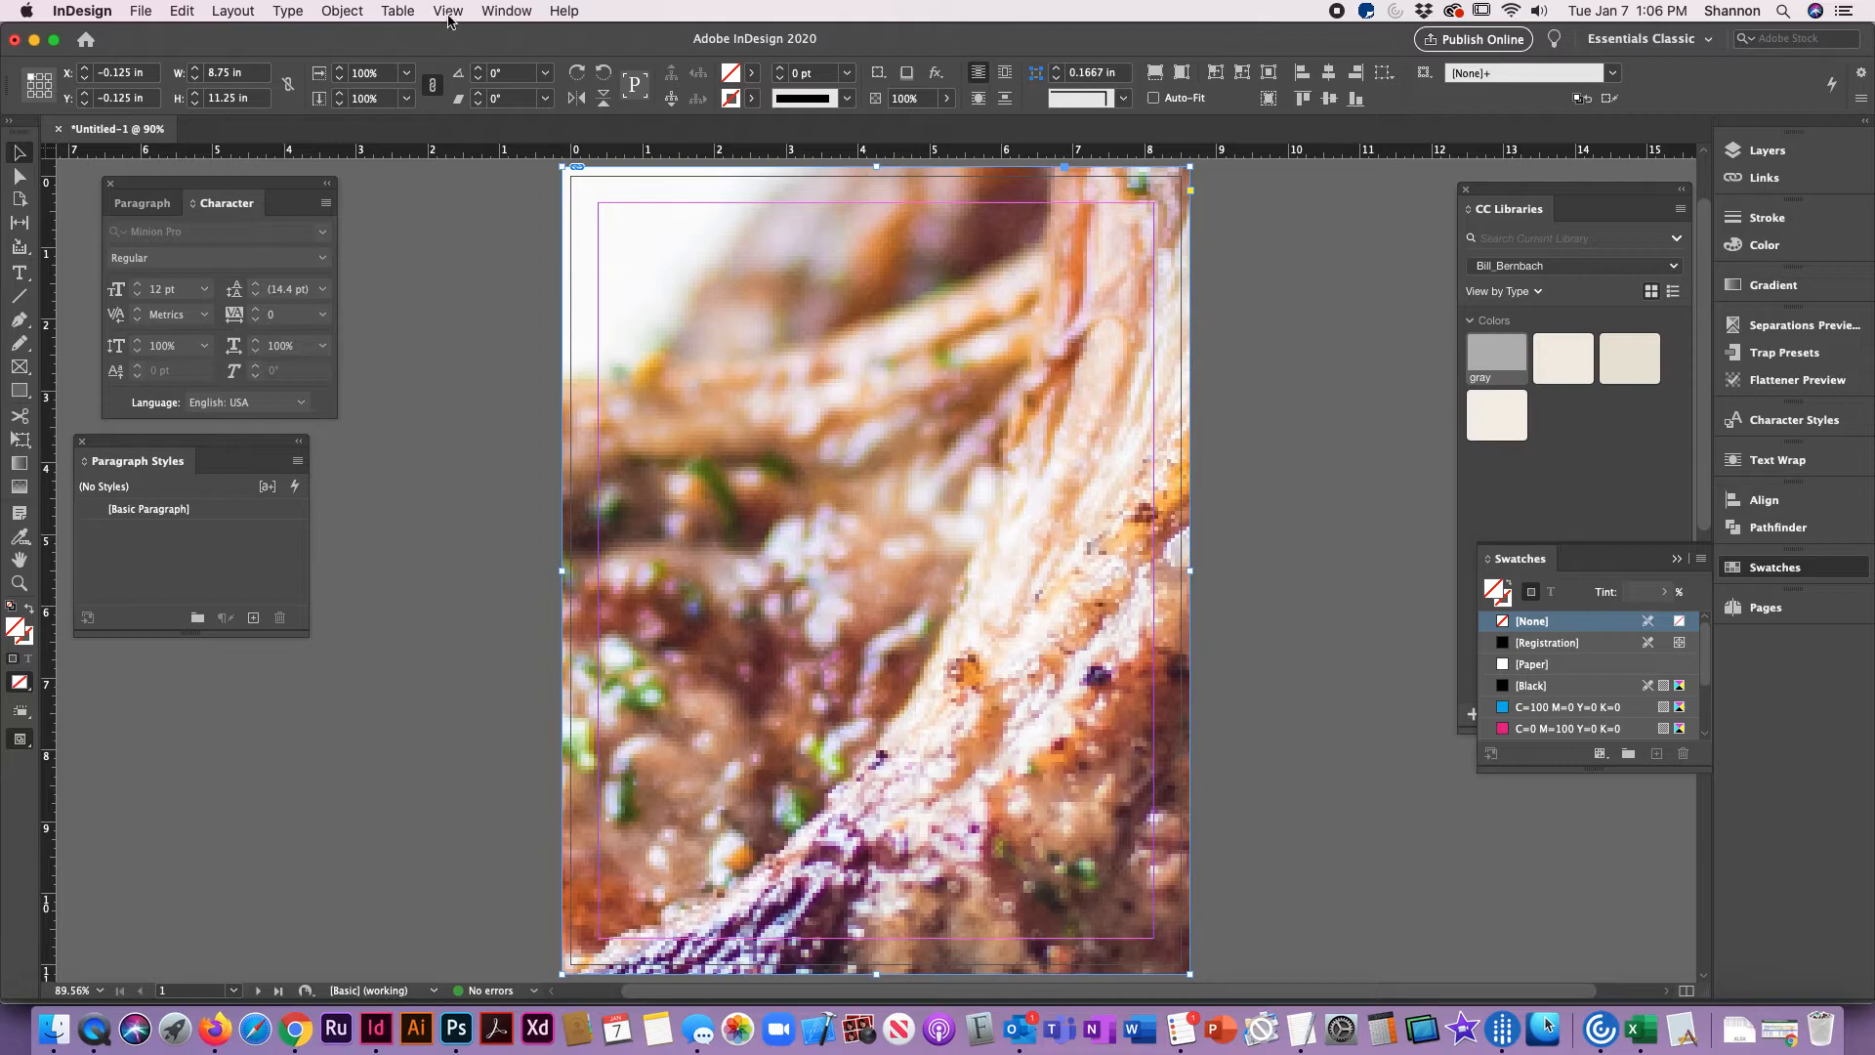
# Step: Fit the photo with Fill Frame Proportionally and deselect the frame
pyautogui.click(332, 12)
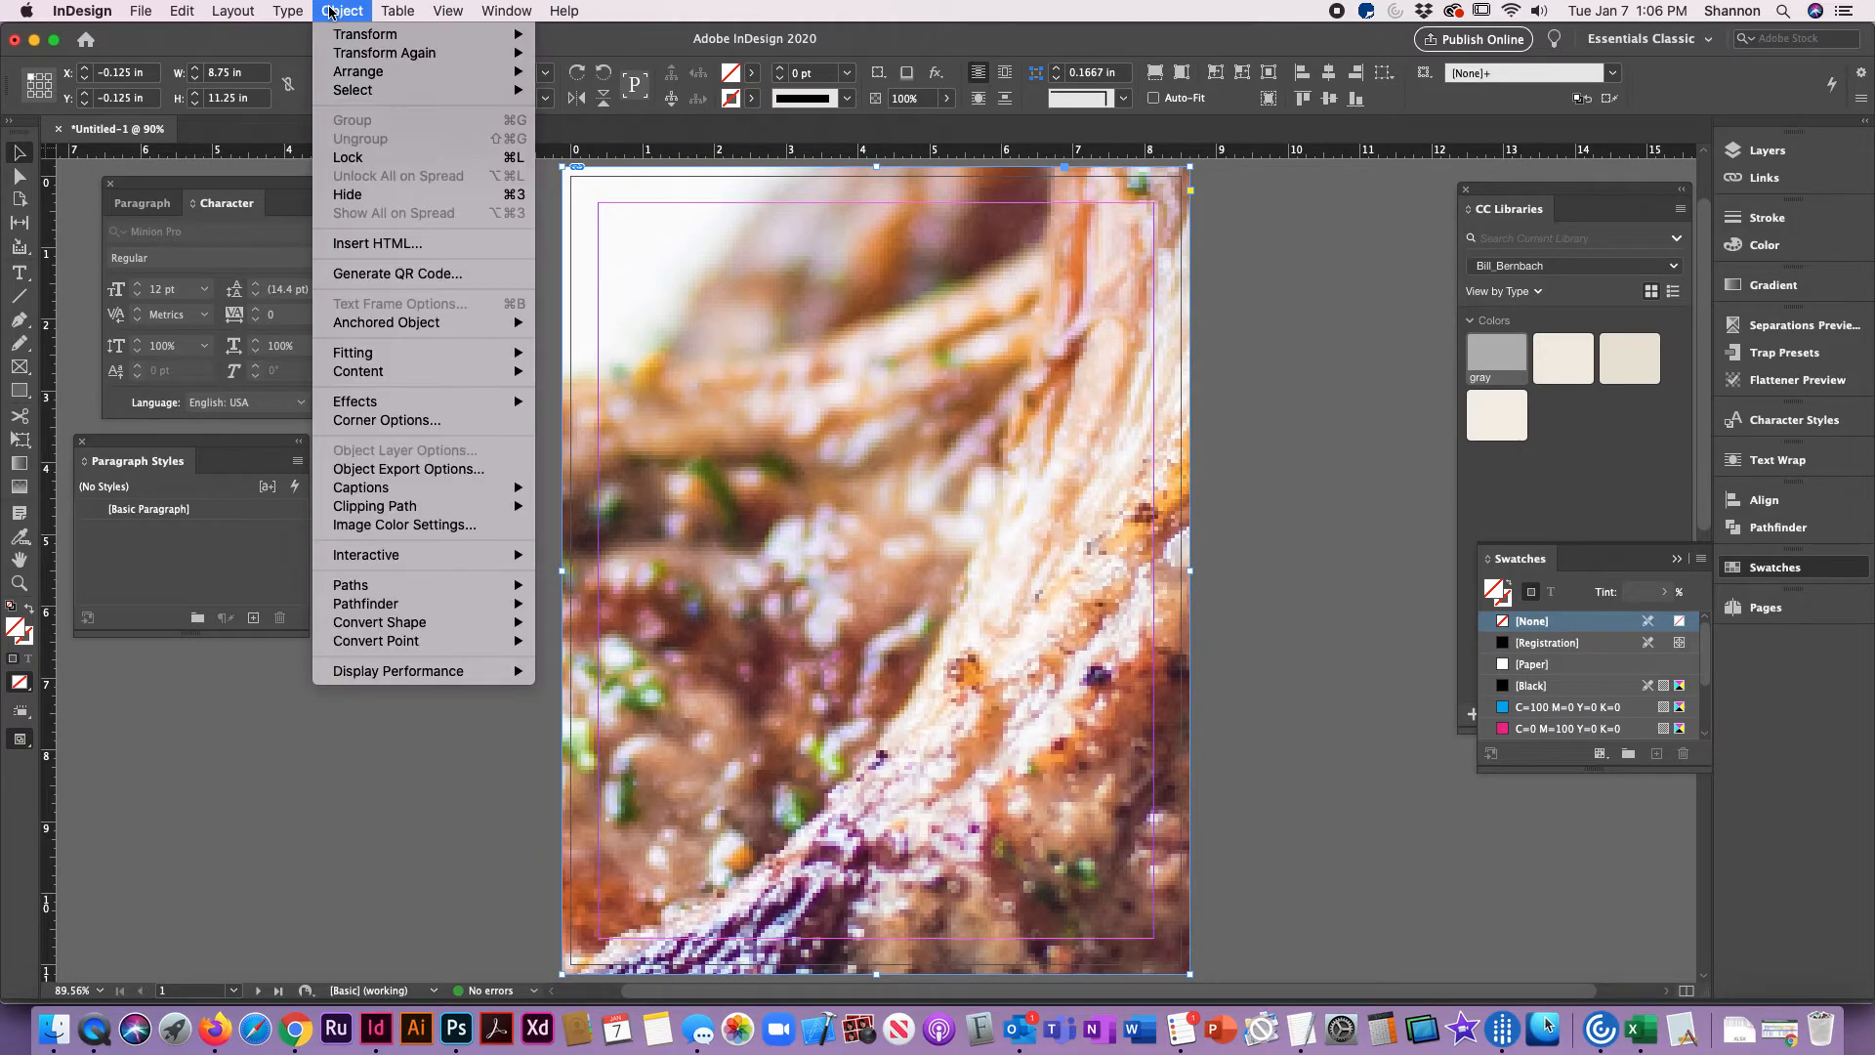
pyautogui.moveTo(353, 360)
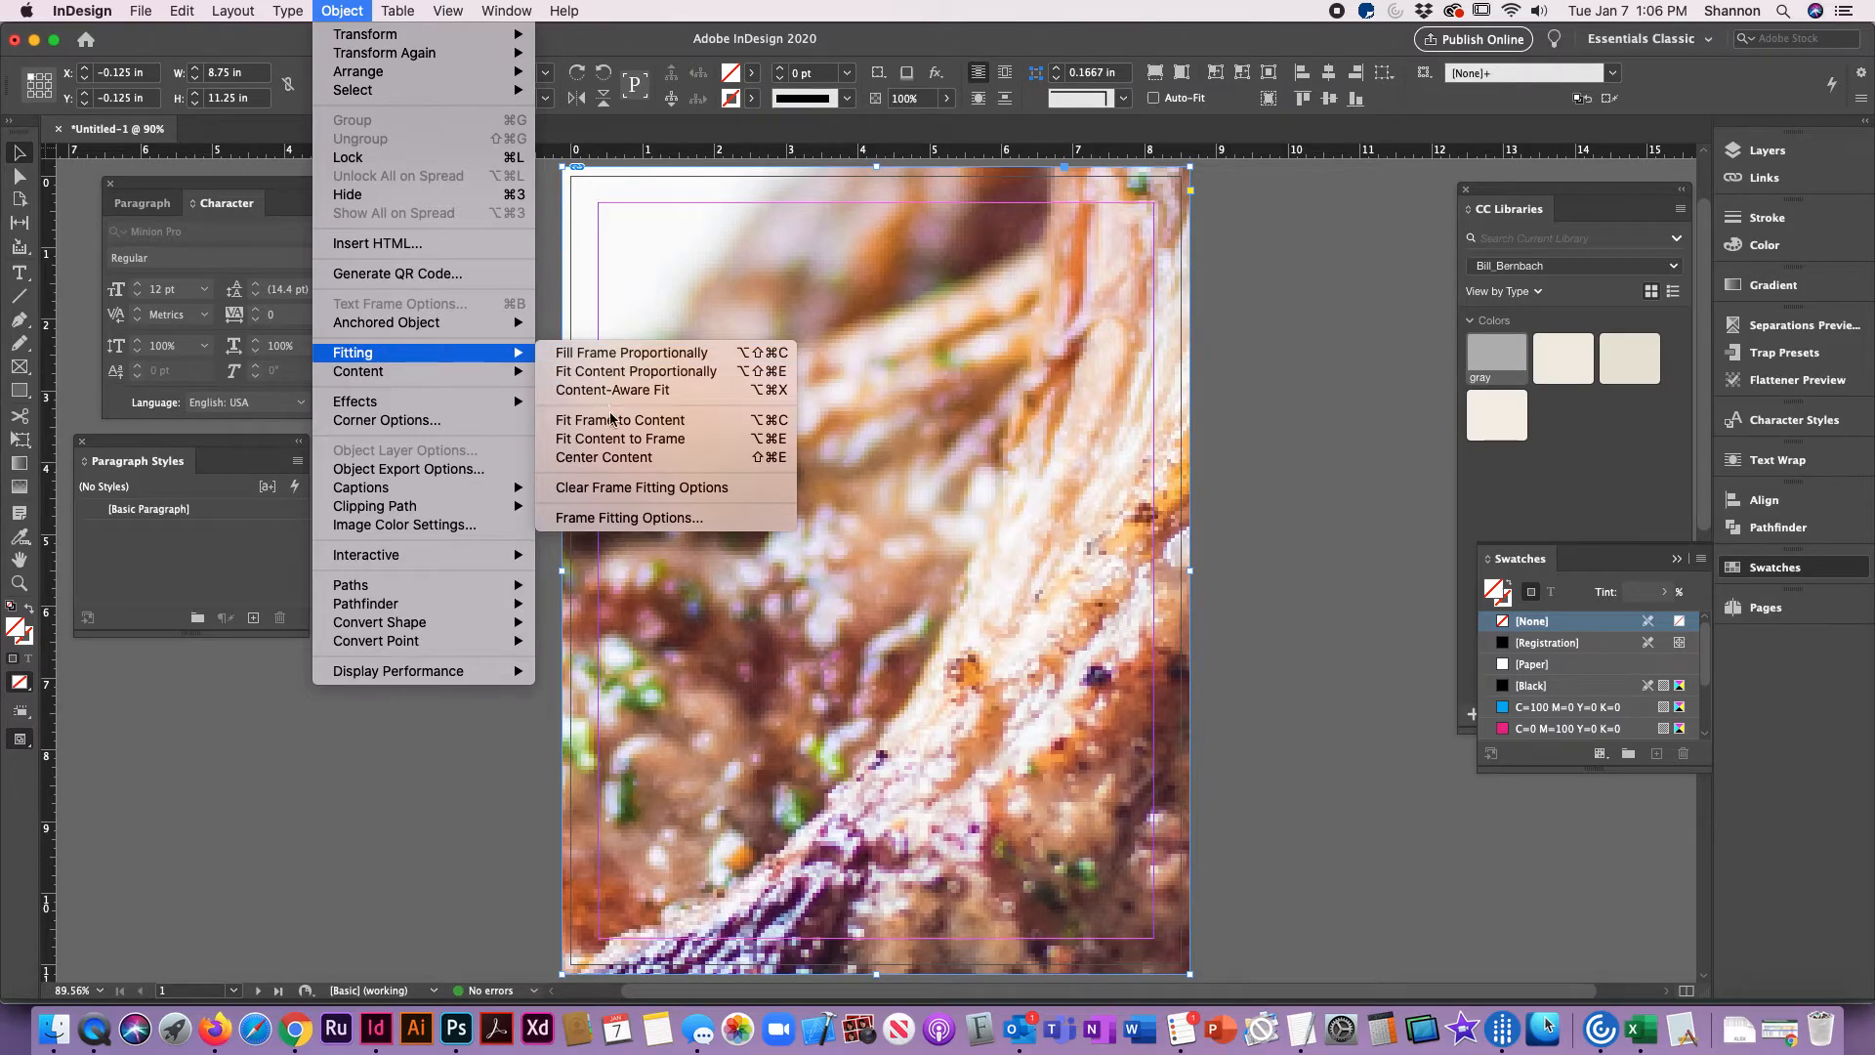
pyautogui.click(609, 354)
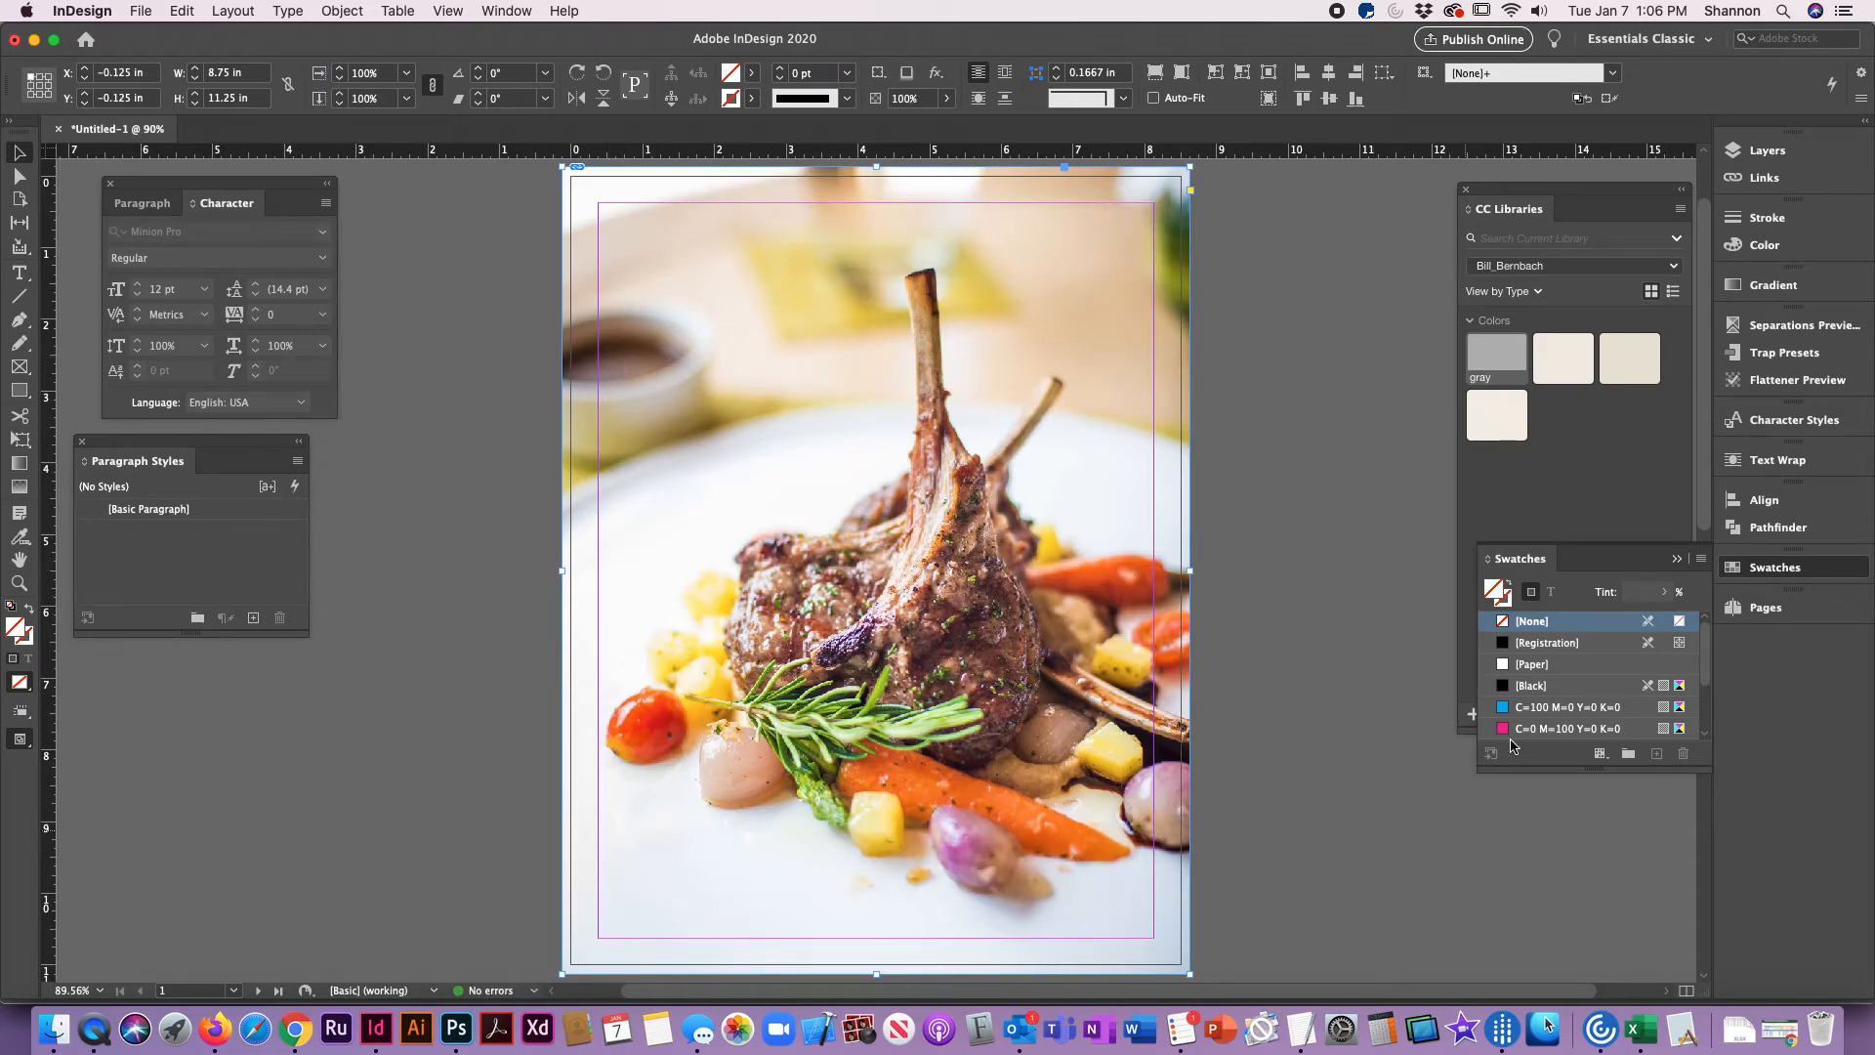
pyautogui.click(1346, 603)
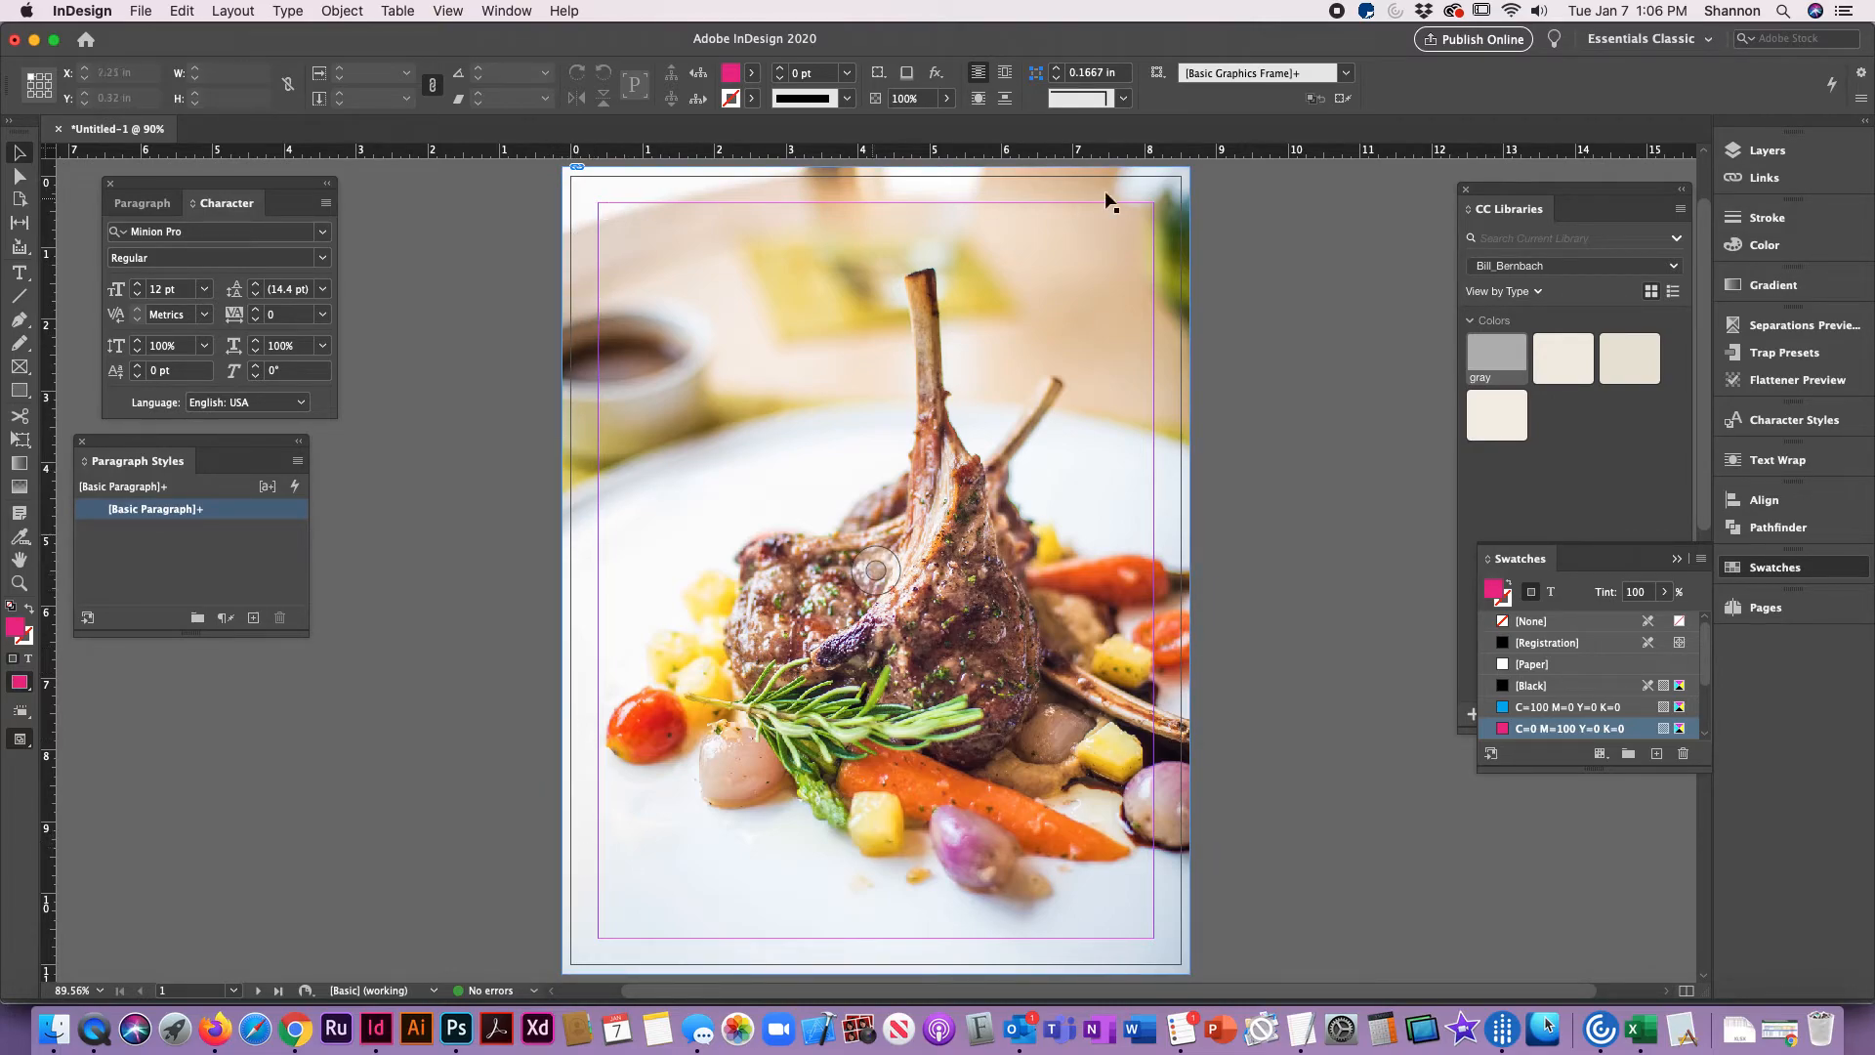
# Step: Pull the photo frame's right and top edges in to the trim line, sizing it to 8.625 x 11.125 in
pyautogui.click(1102, 321)
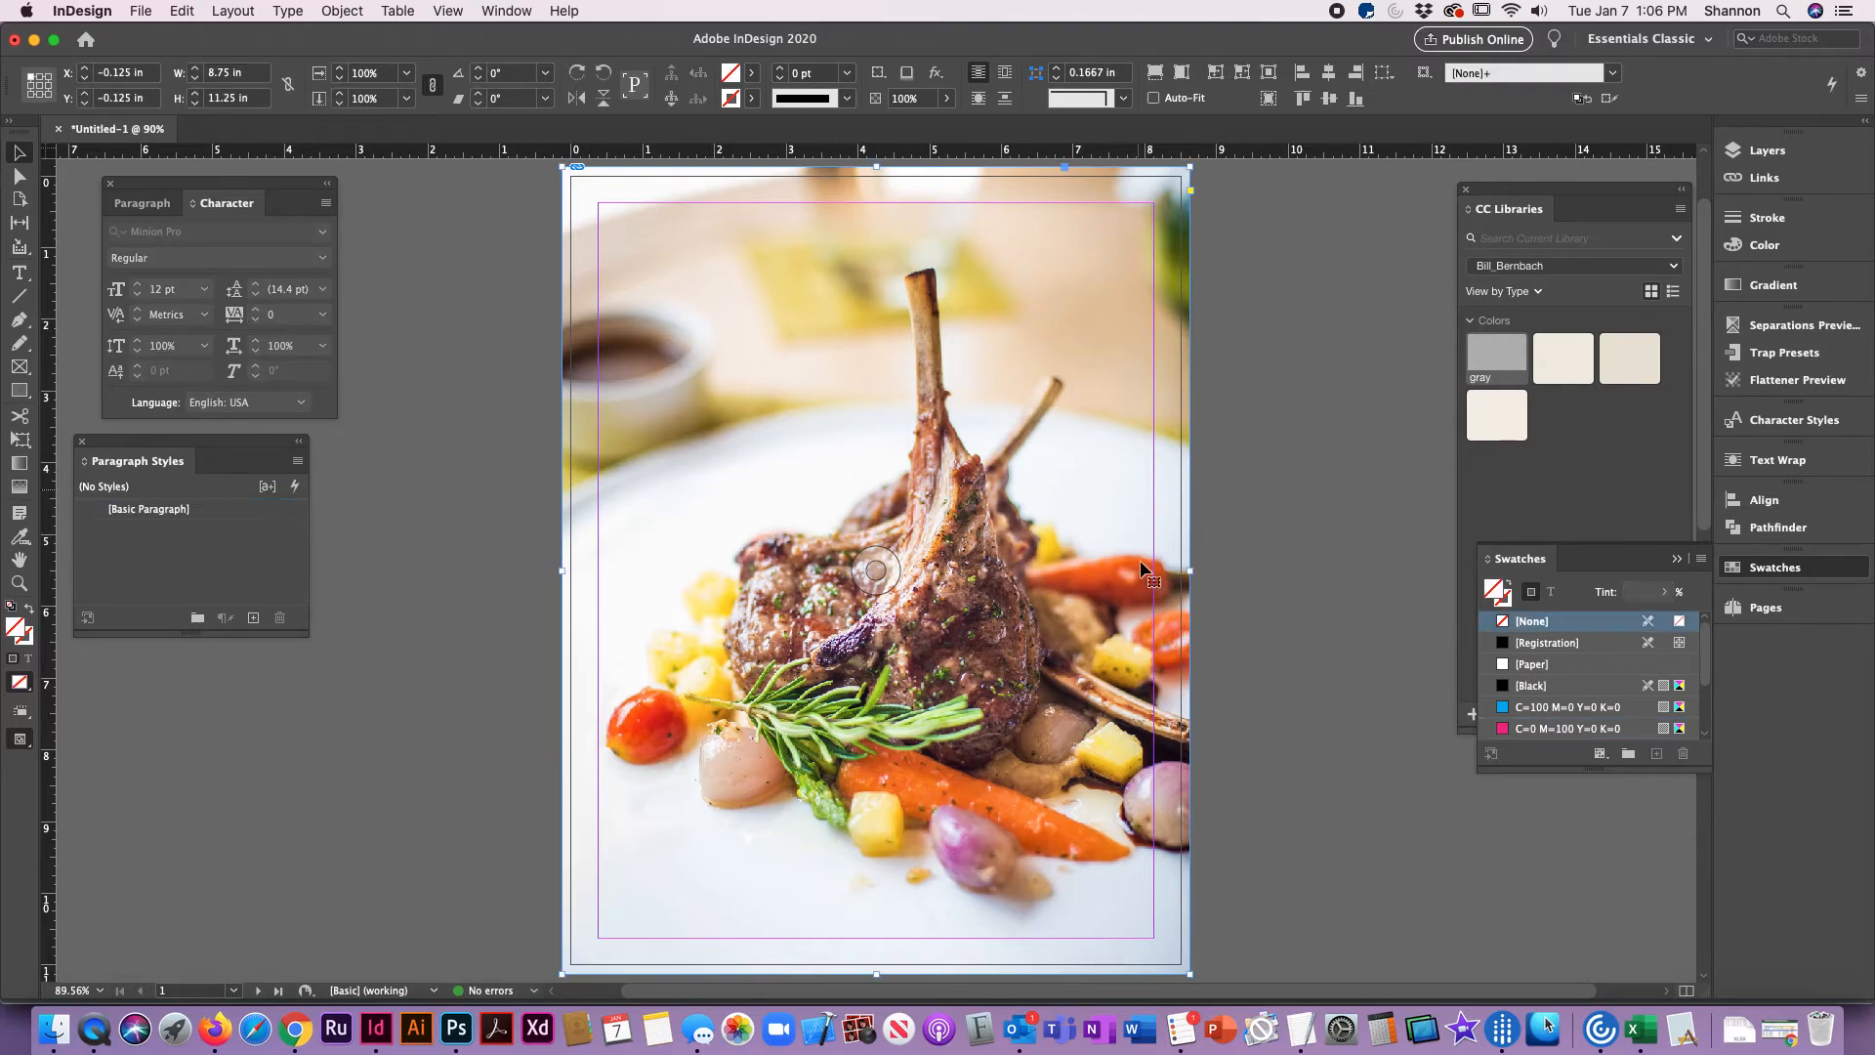
pyautogui.moveTo(1185, 577); pyautogui.dragTo(1182, 577)
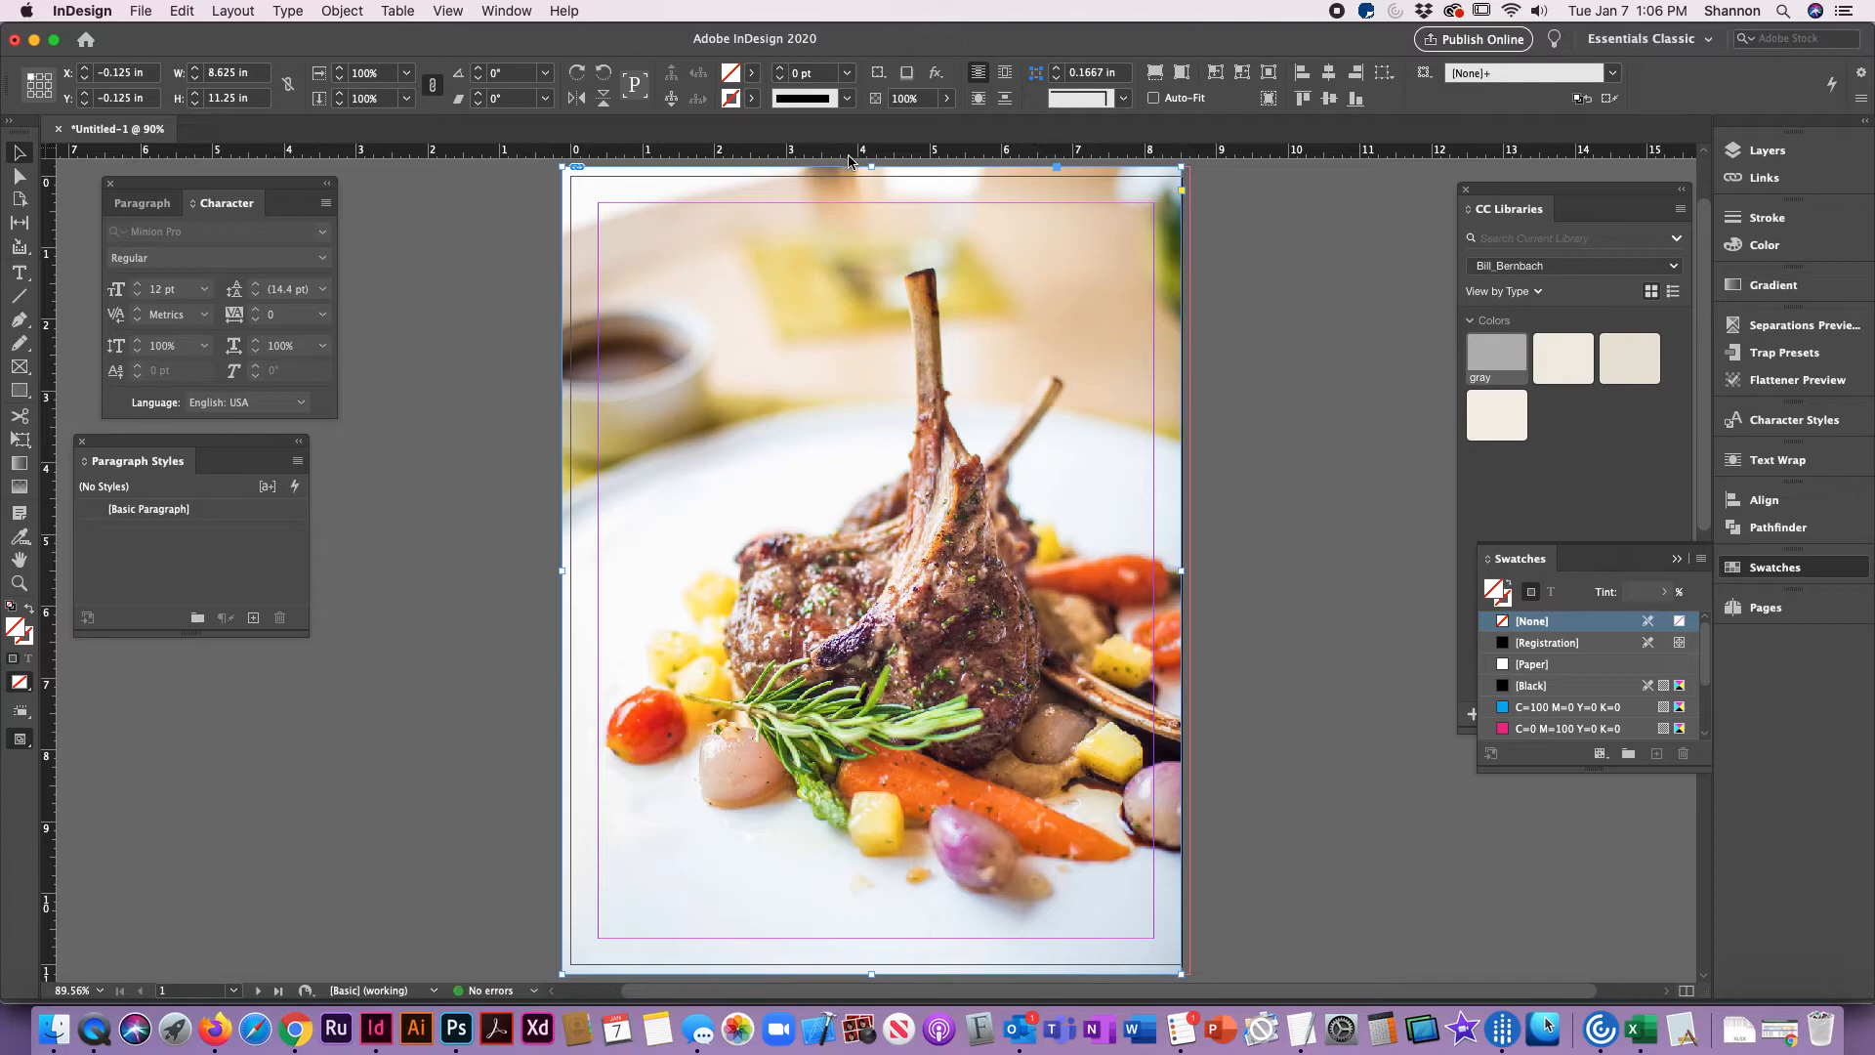
pyautogui.moveTo(871, 166); pyautogui.dragTo(871, 176)
pyautogui.moveTo(563, 575); pyautogui.dragTo(562, 577)
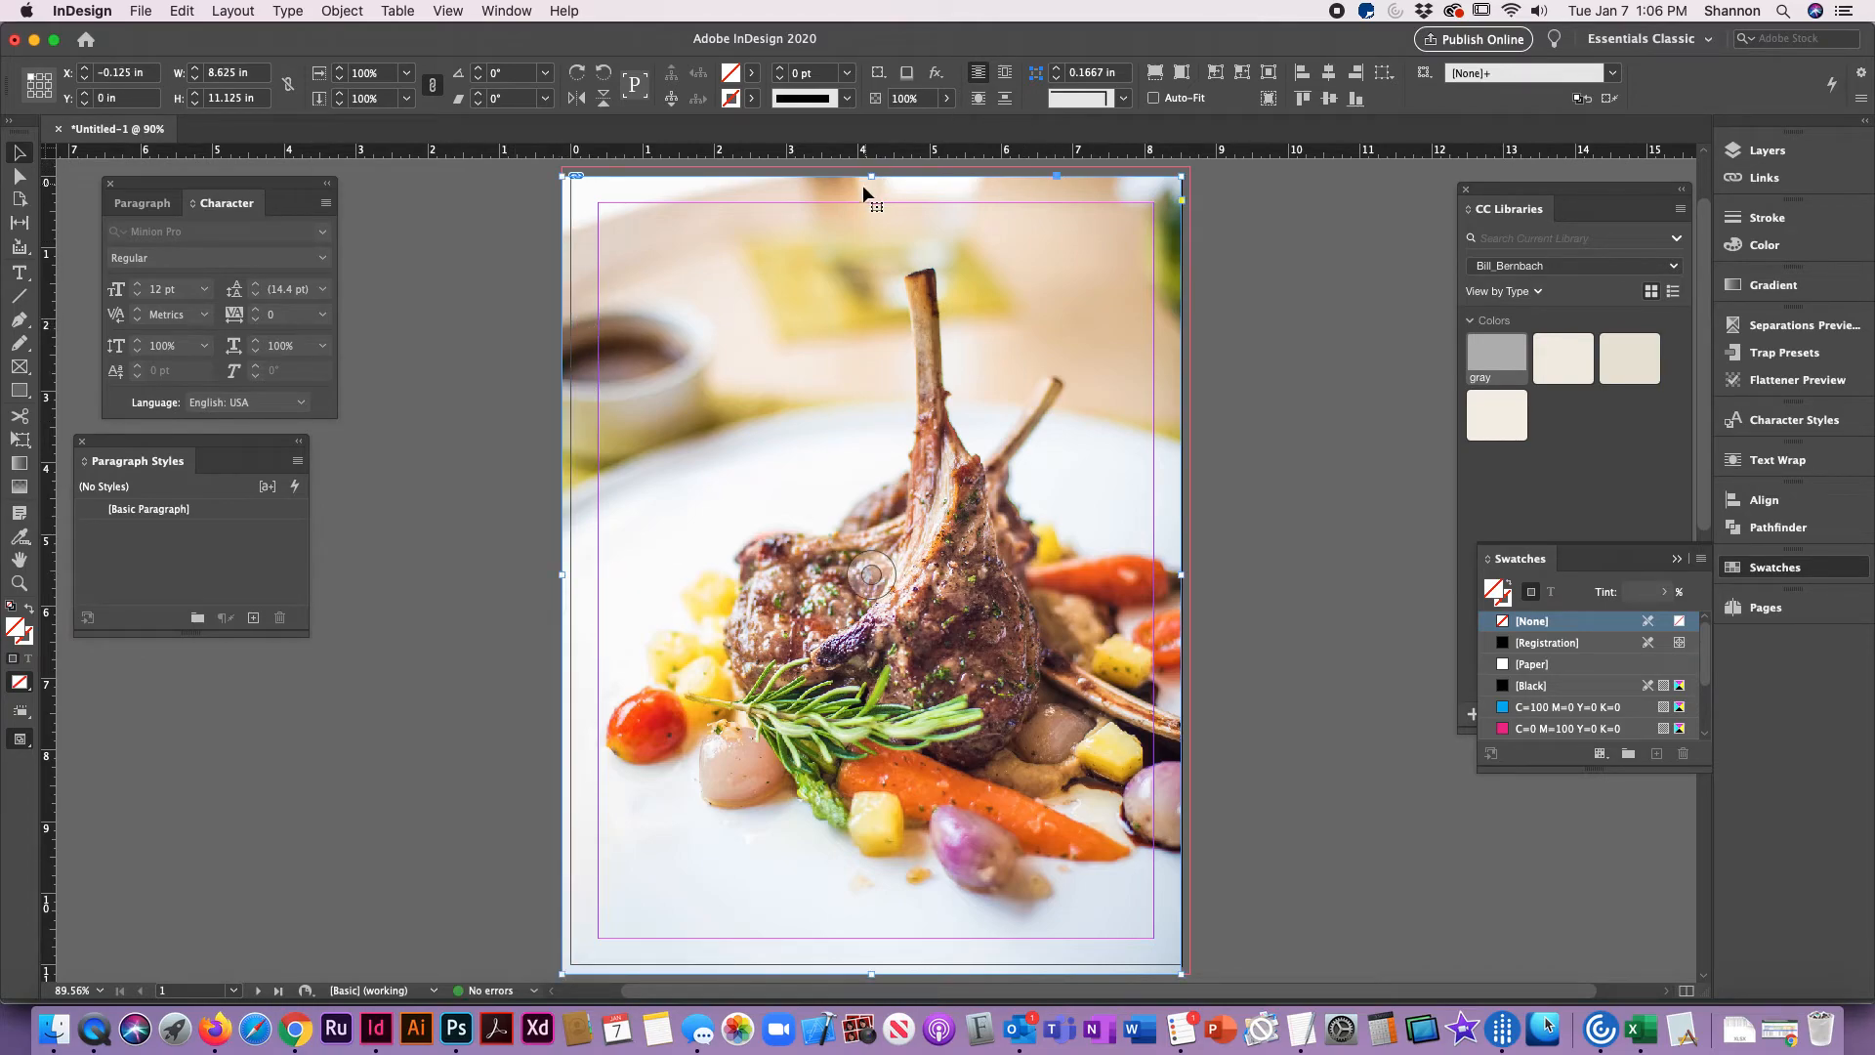
# Step: Extend the photo frame's top and right edges back out to the bleed line at 8.75 x 11.25 in, and deselect it
pyautogui.moveTo(872, 175); pyautogui.dragTo(872, 167)
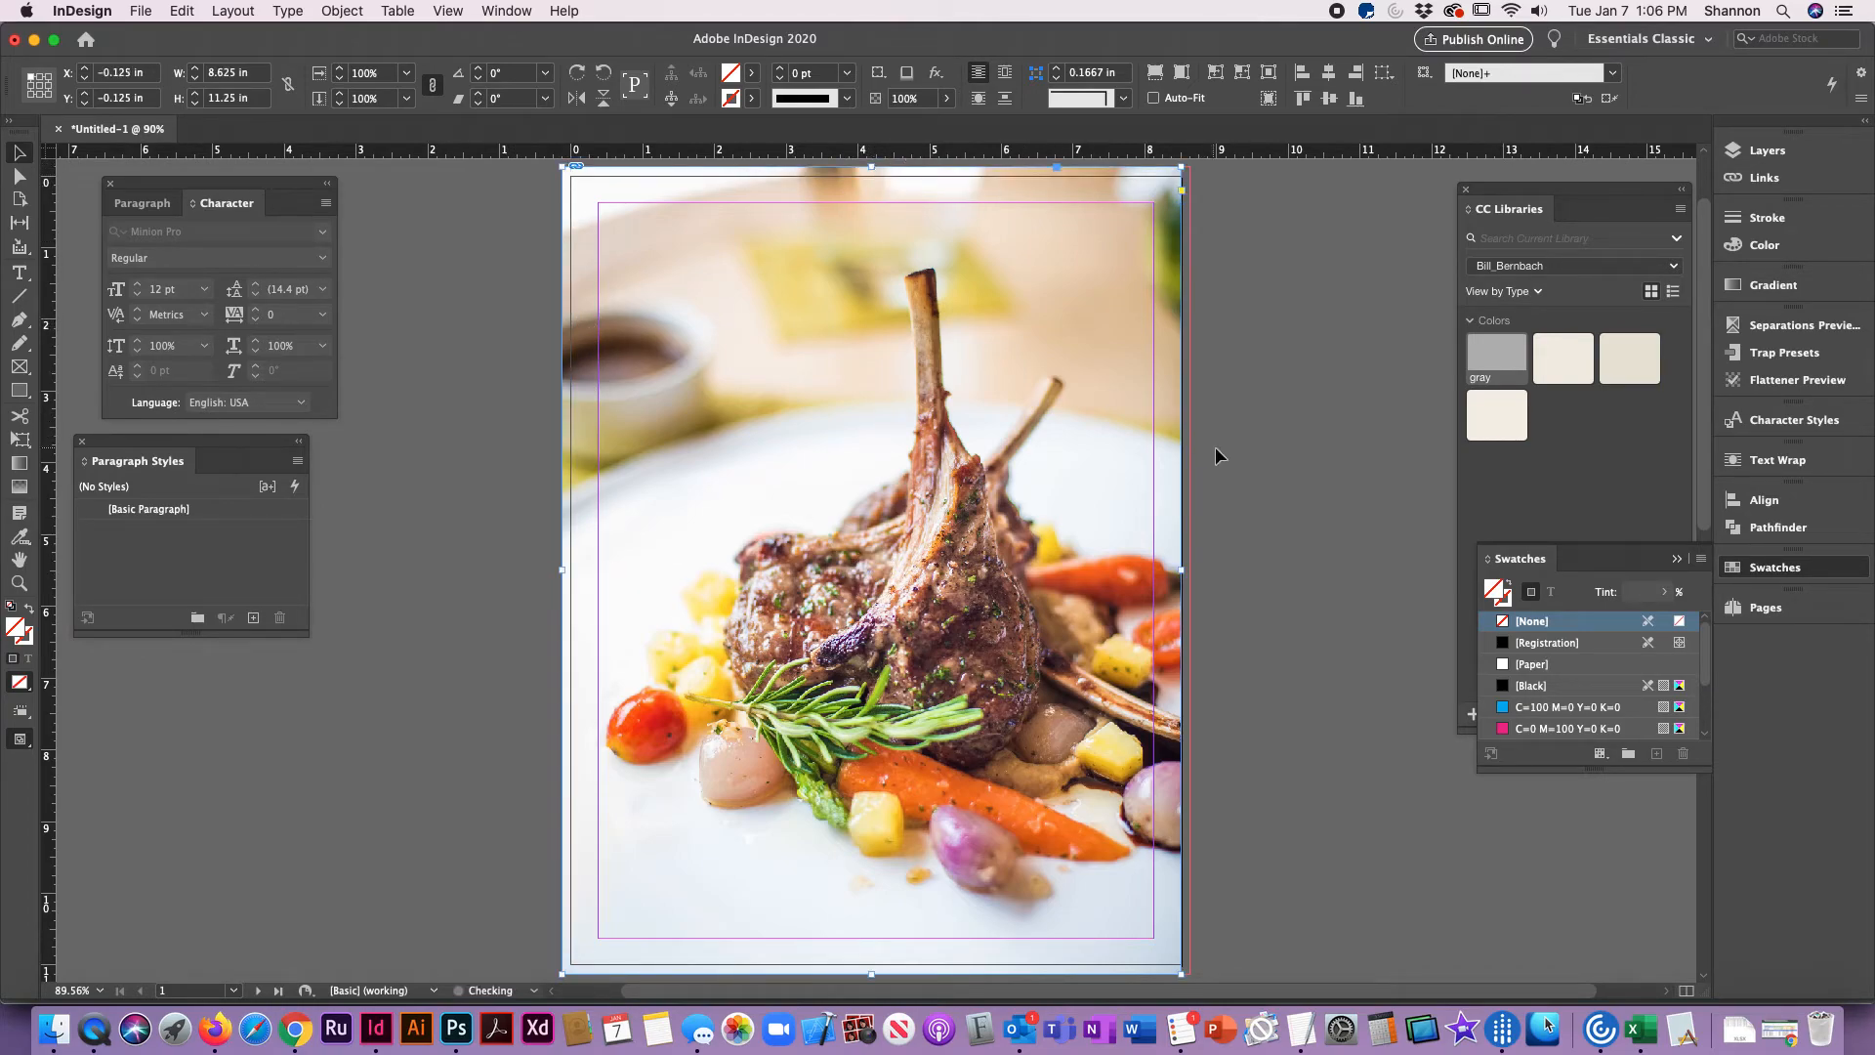
pyautogui.moveTo(1181, 572); pyautogui.dragTo(1189, 577)
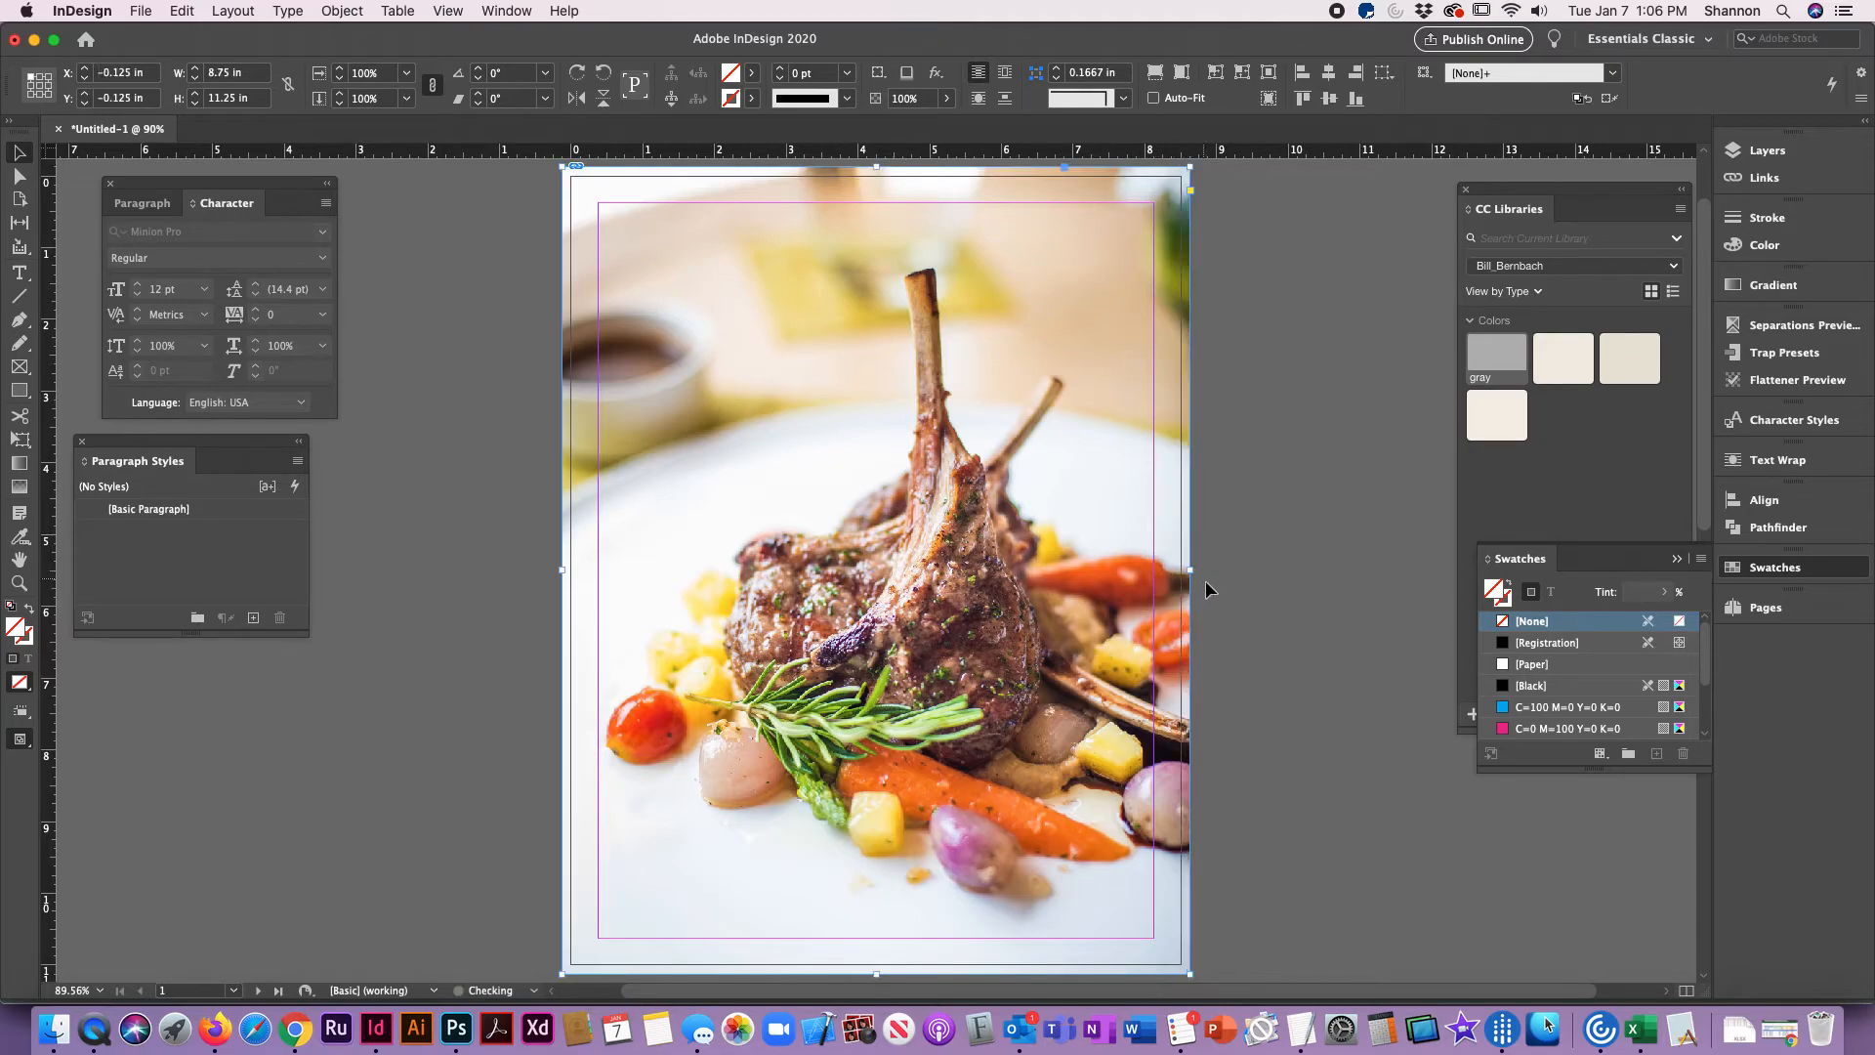
pyautogui.click(1218, 650)
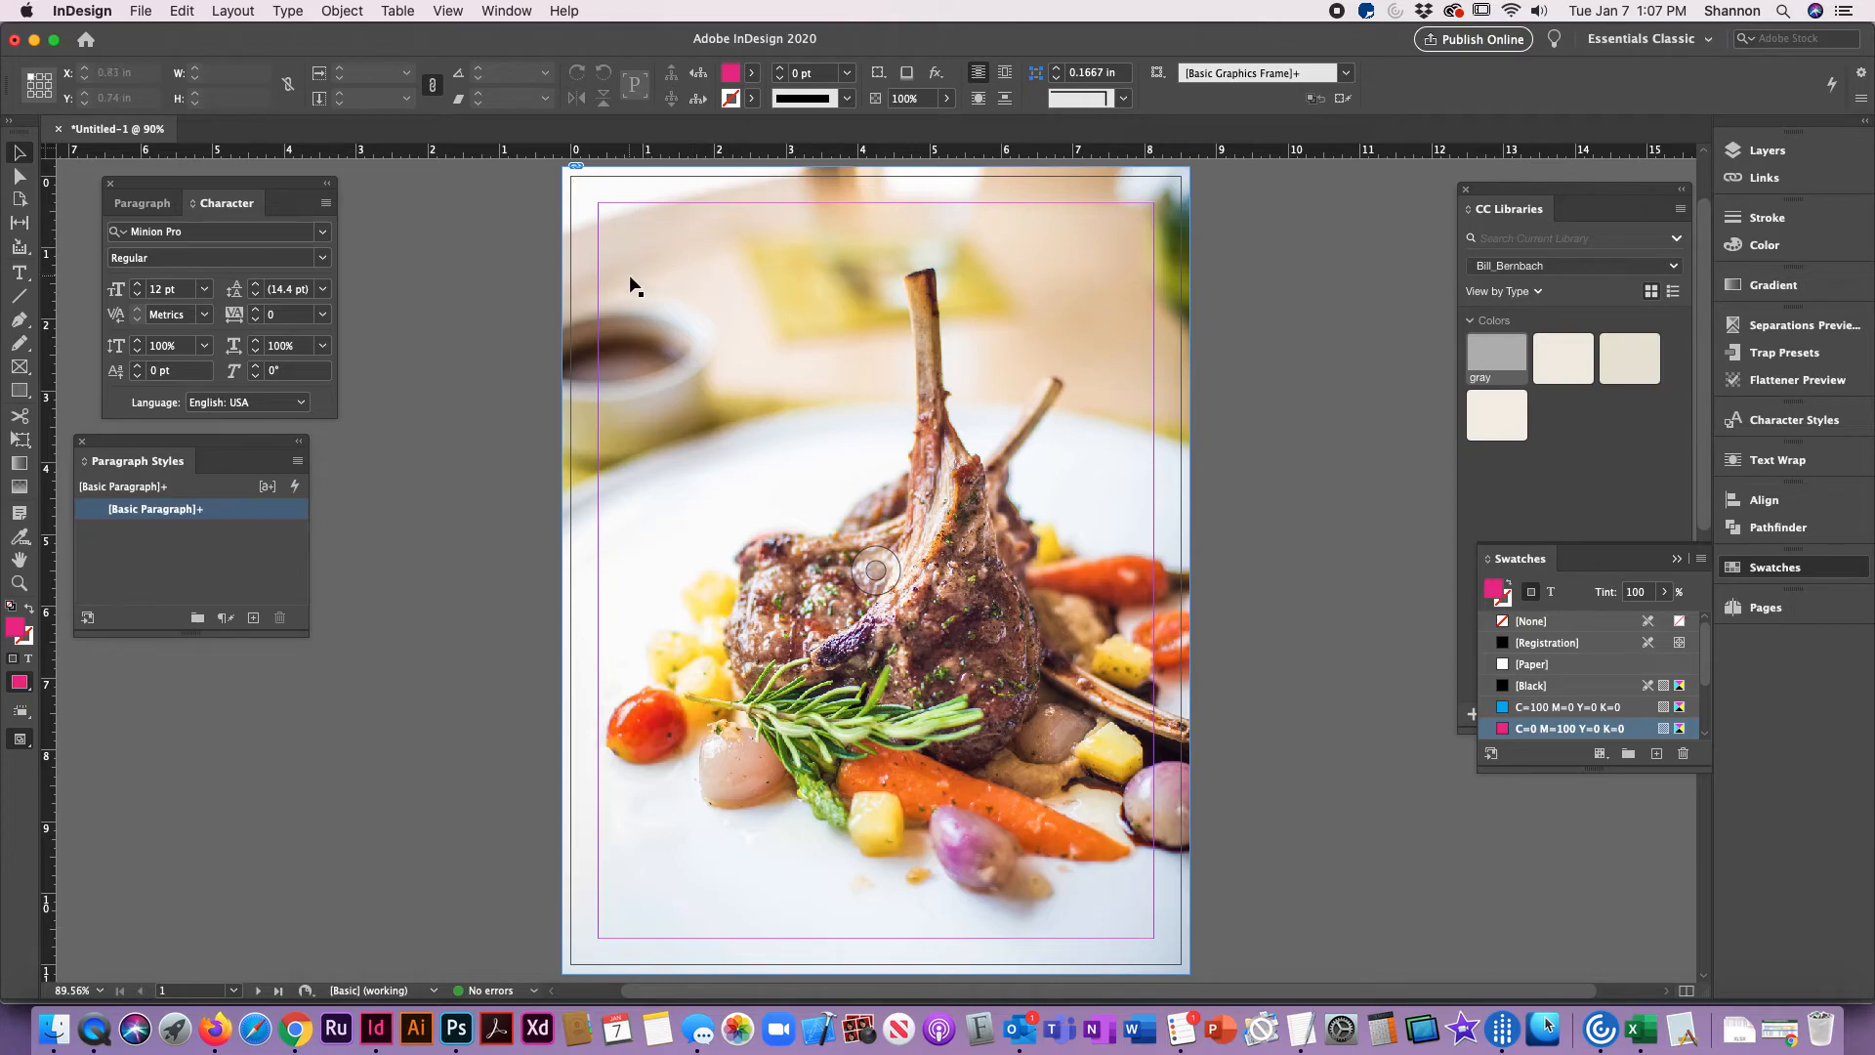
# Step: Switch to the Week 1 assignment page in Chrome and download the Maxwell's assets
pyautogui.click(297, 1030)
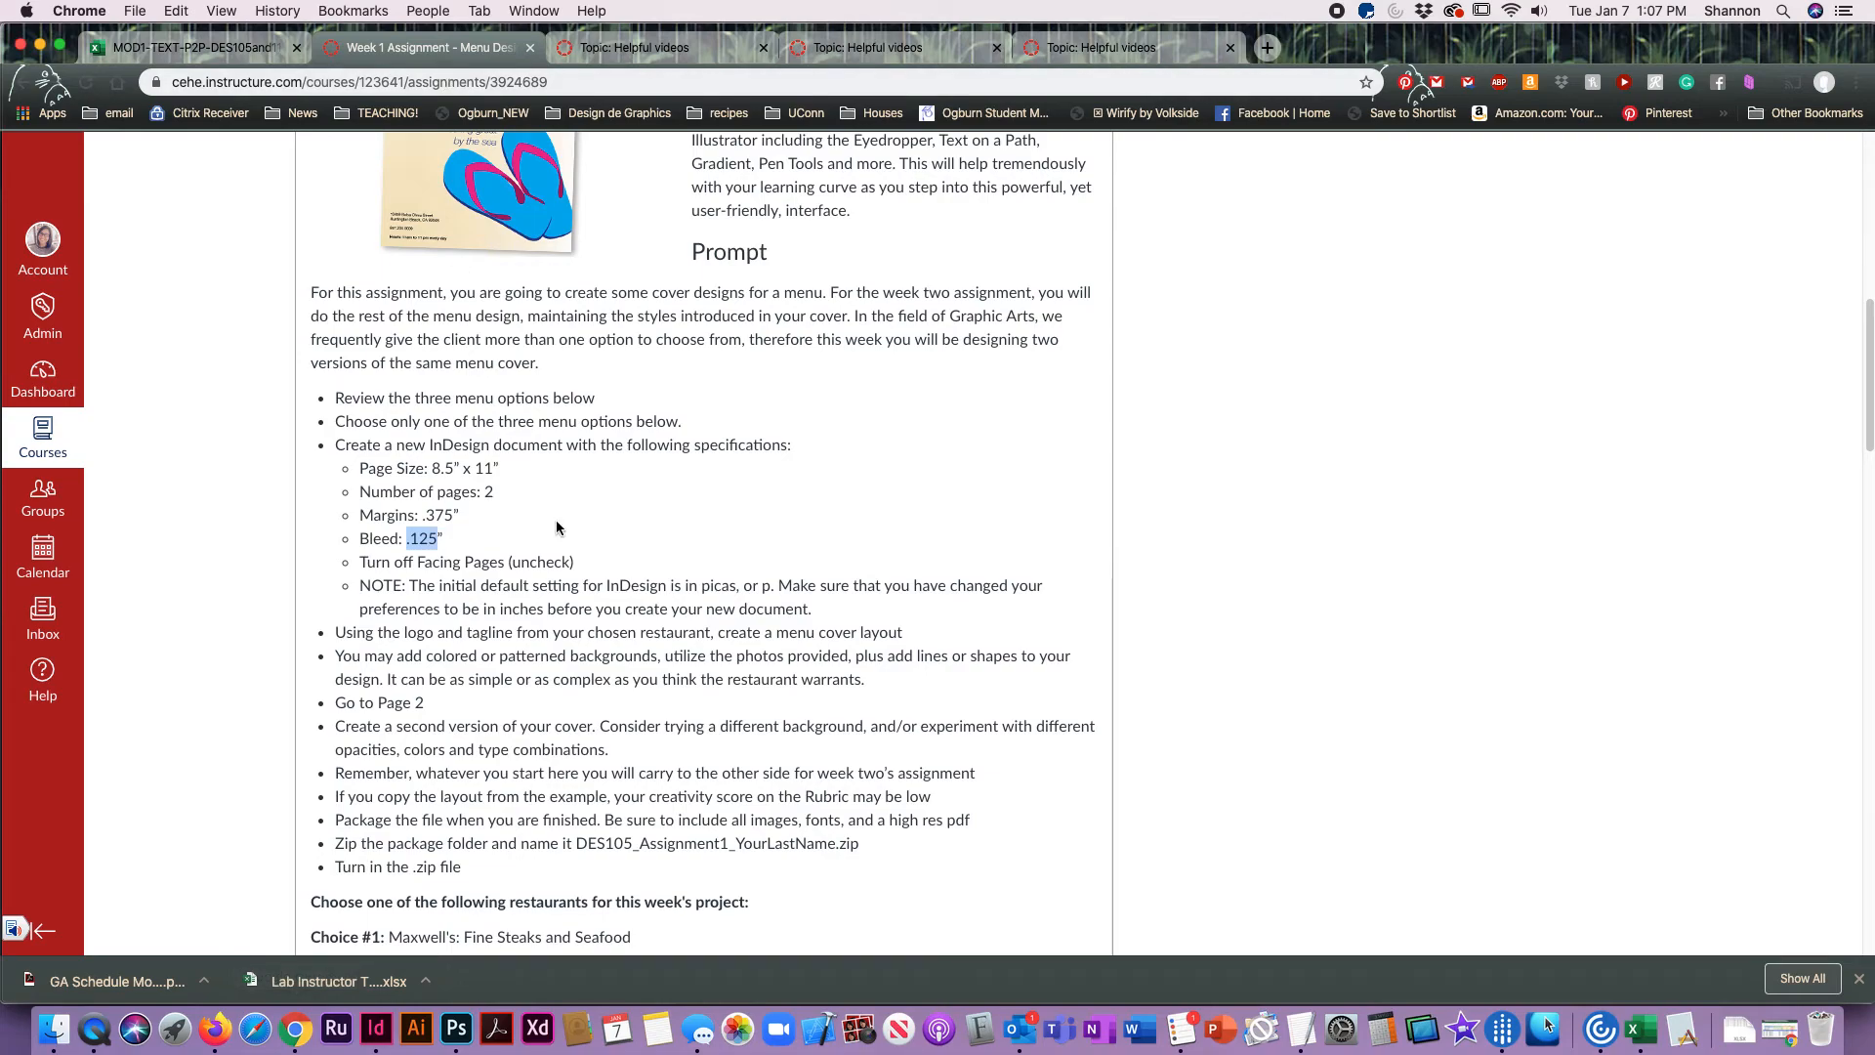
pyautogui.scroll(-5, 605, 660)
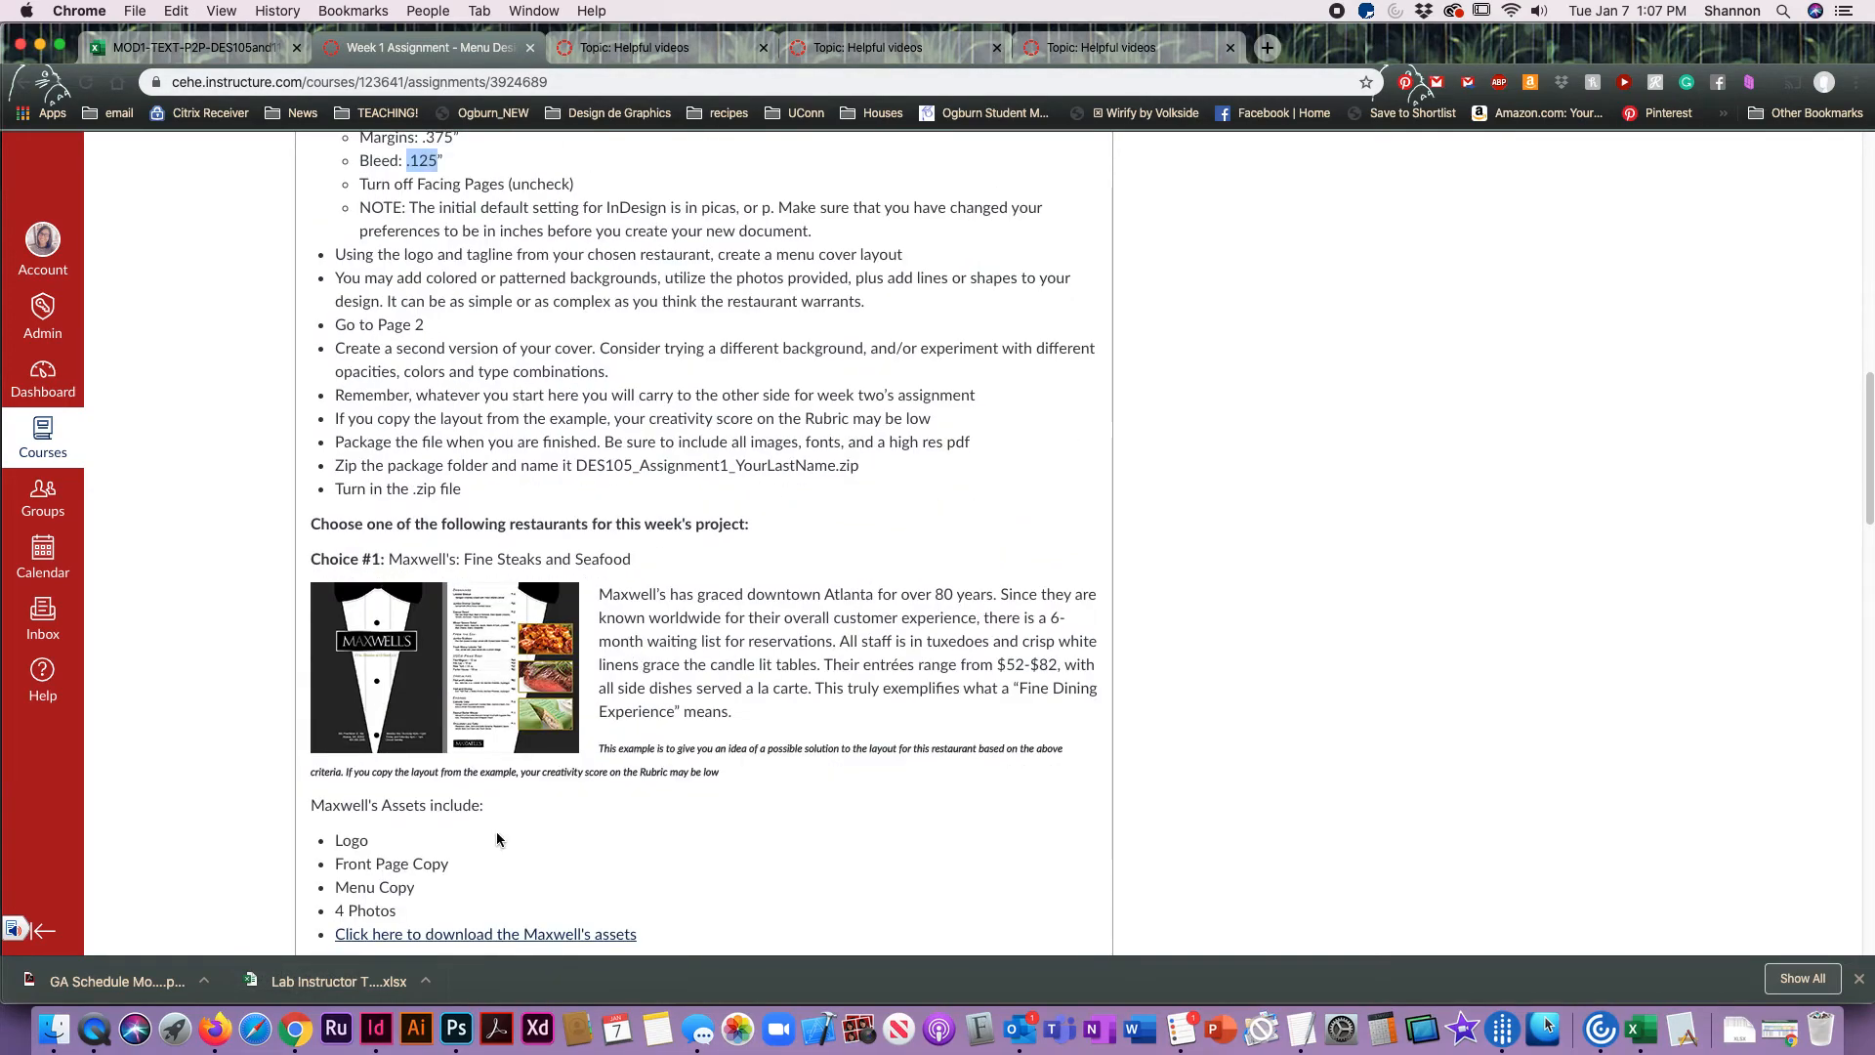
pyautogui.click(561, 928)
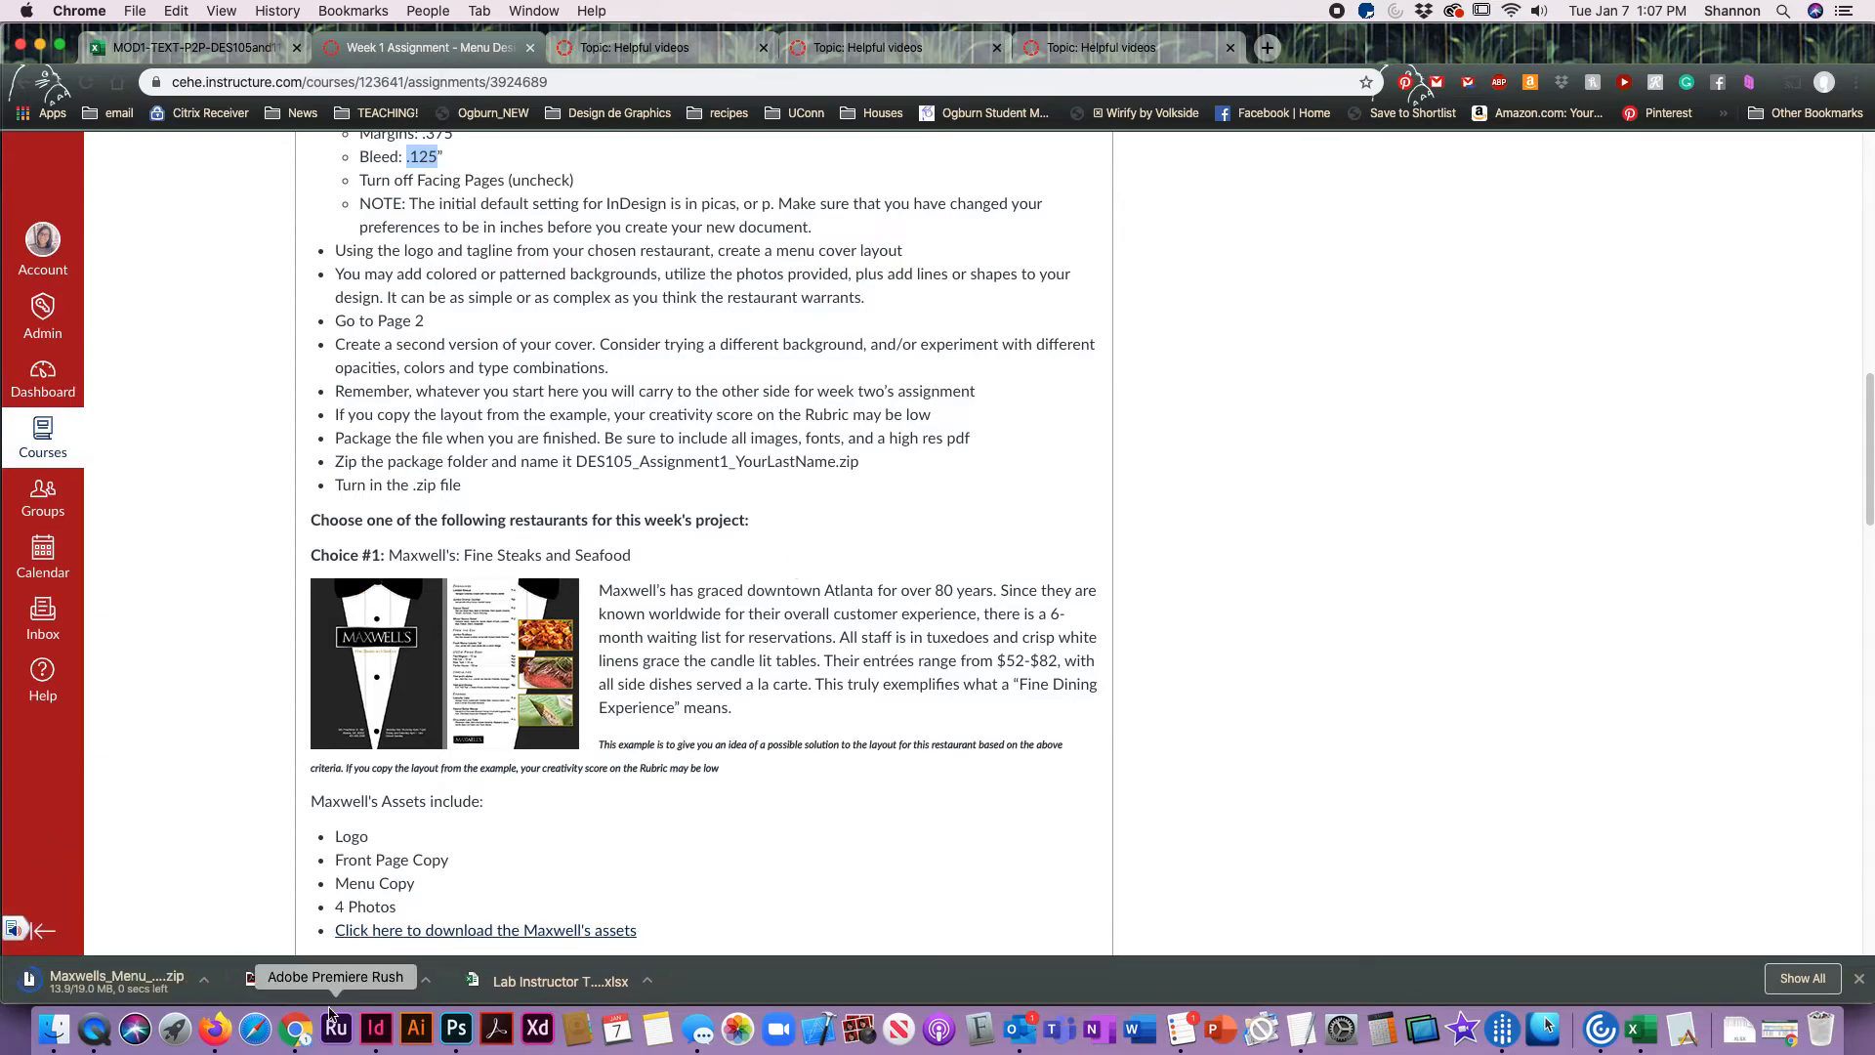
# Step: Open a new Finder window on the Downloads folder and unzip Maxwells_Menu_Assets.zip
pyautogui.click(51, 1033)
pyautogui.press('super+n')
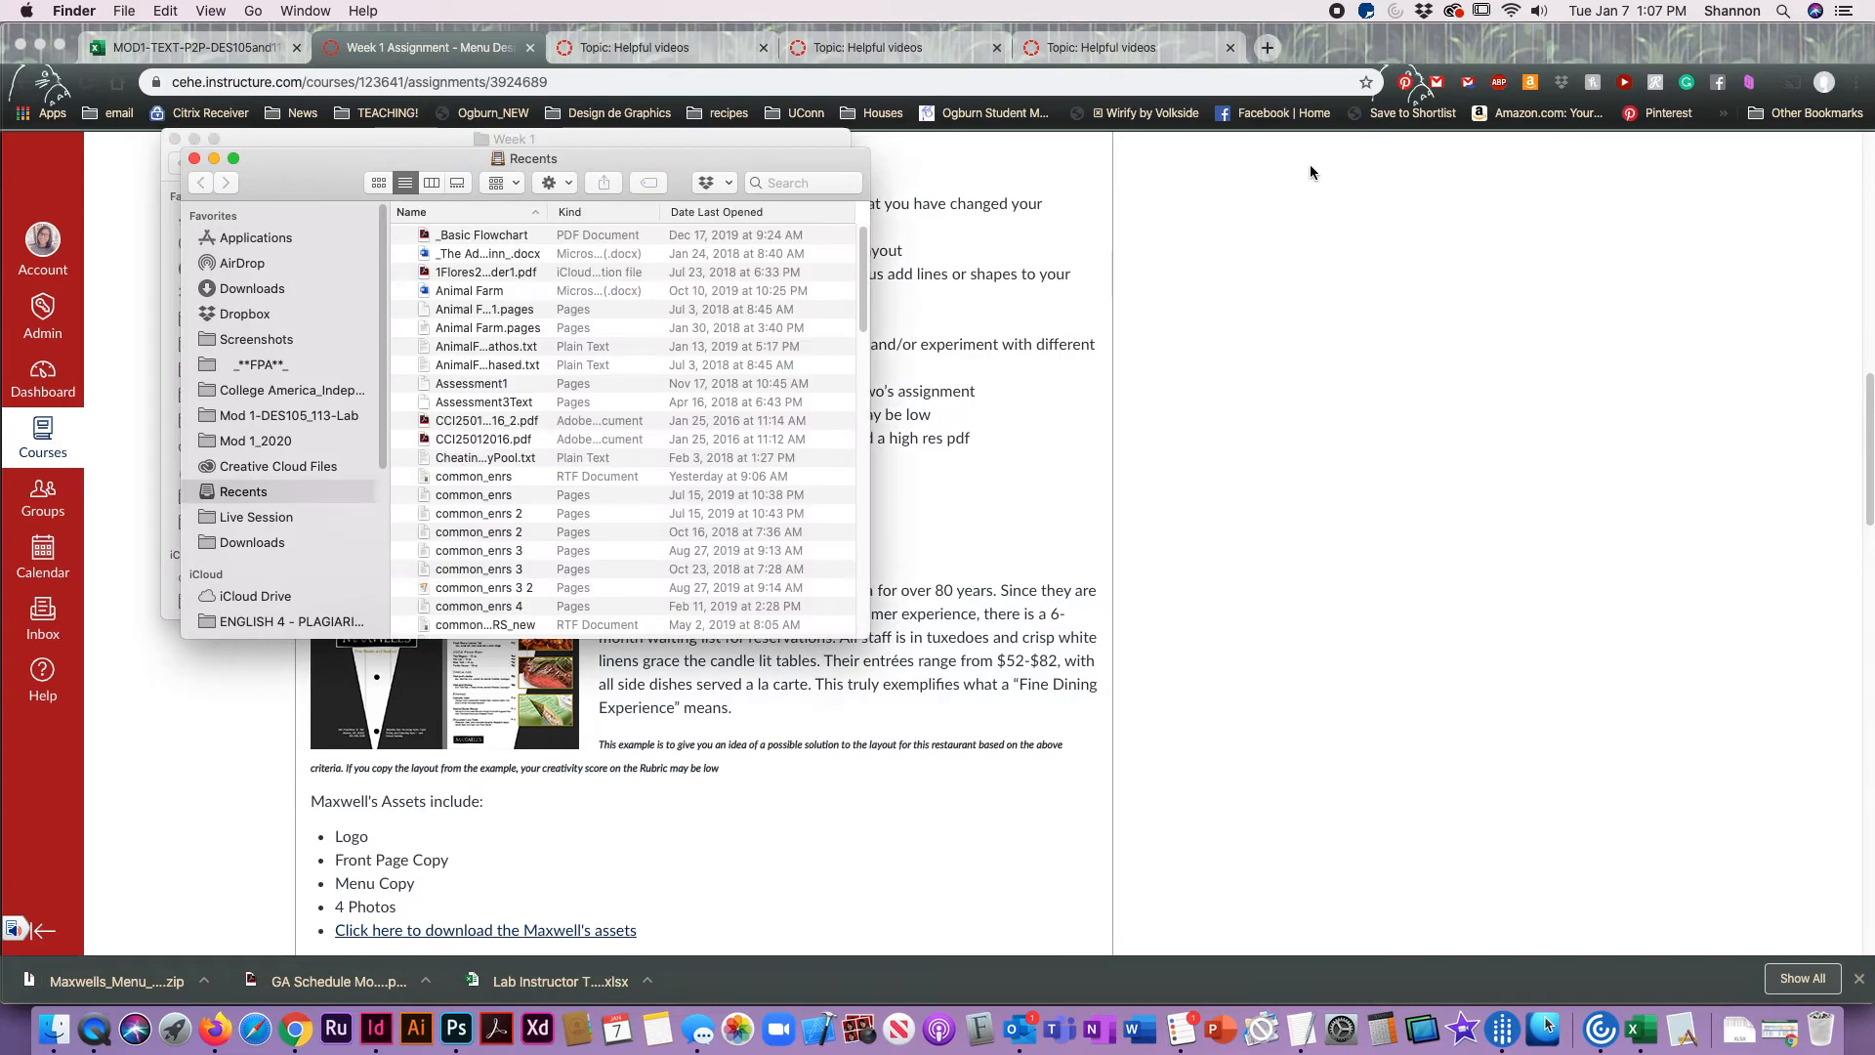
pyautogui.click(249, 543)
pyautogui.doubleClick(456, 236)
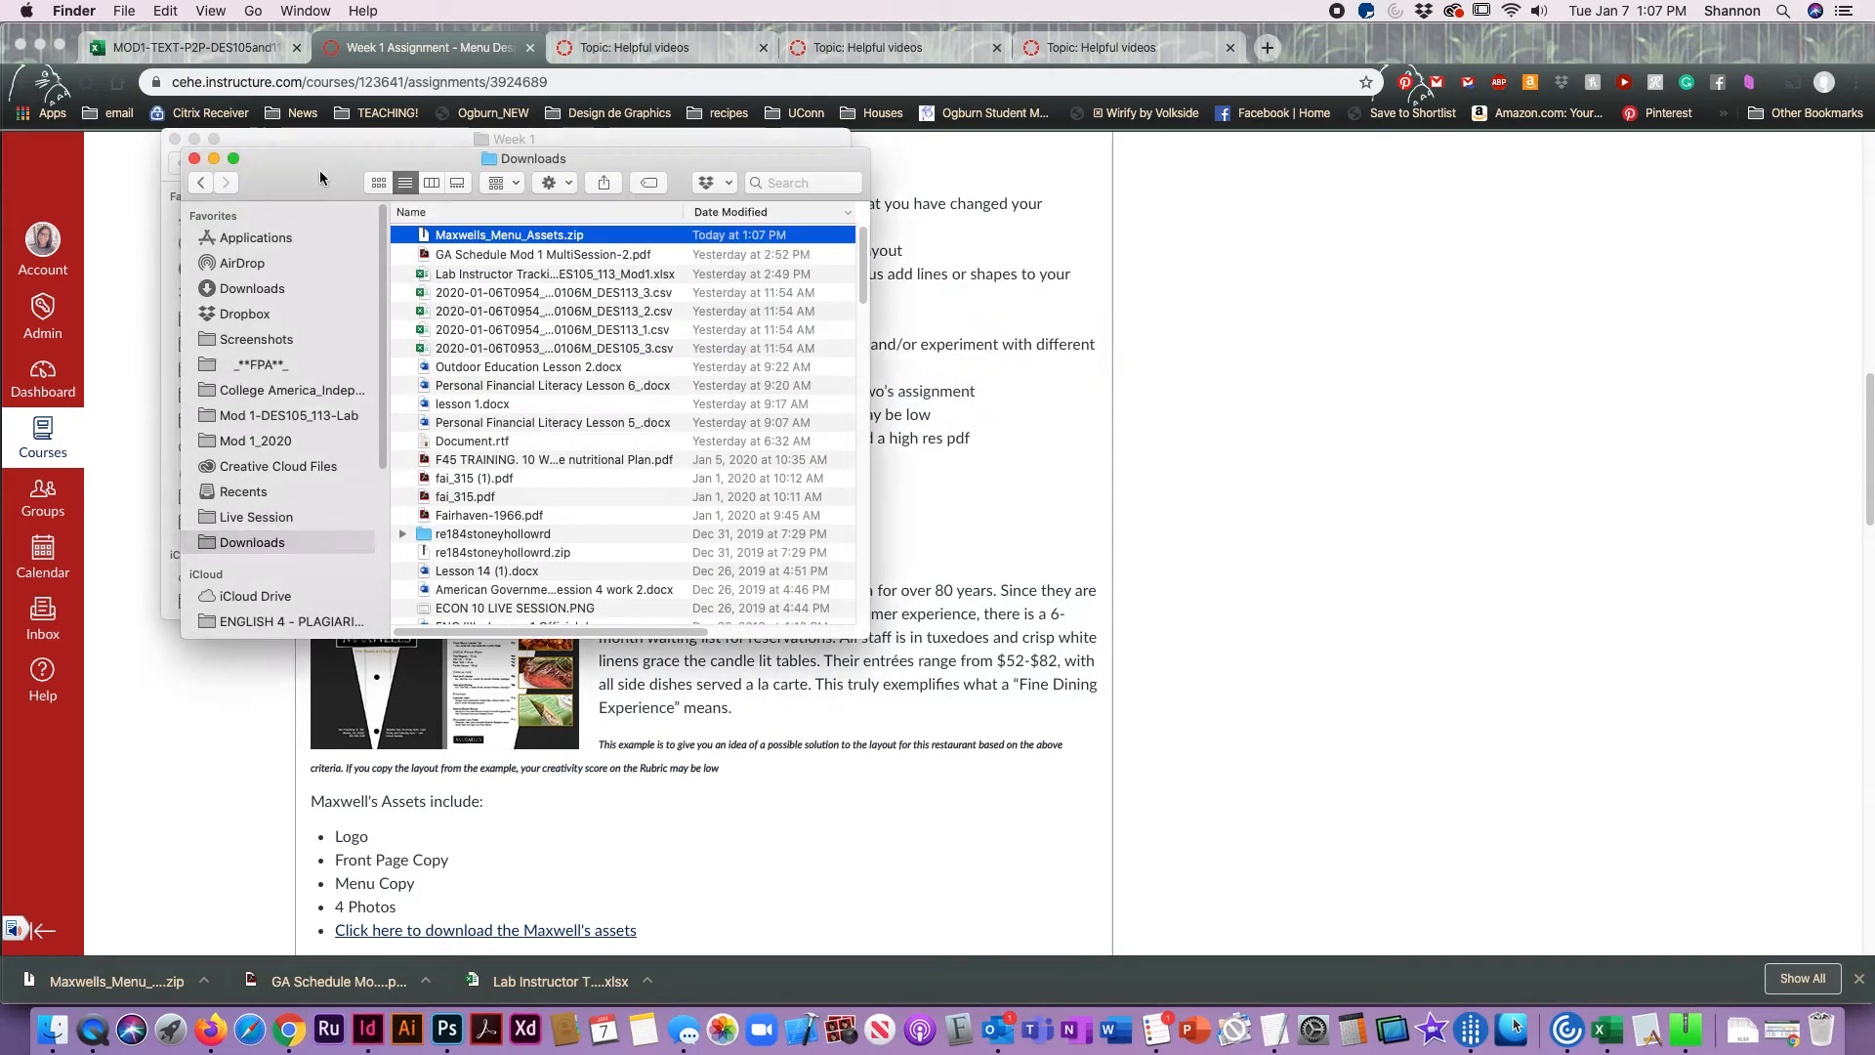
# Step: Set the Downloads window beside the Week 1 window, open the Maxwells folder and move Maxwell'sLogo.ai into the Assignment folder
pyautogui.moveTo(320, 177); pyautogui.dragTo(1283, 171)
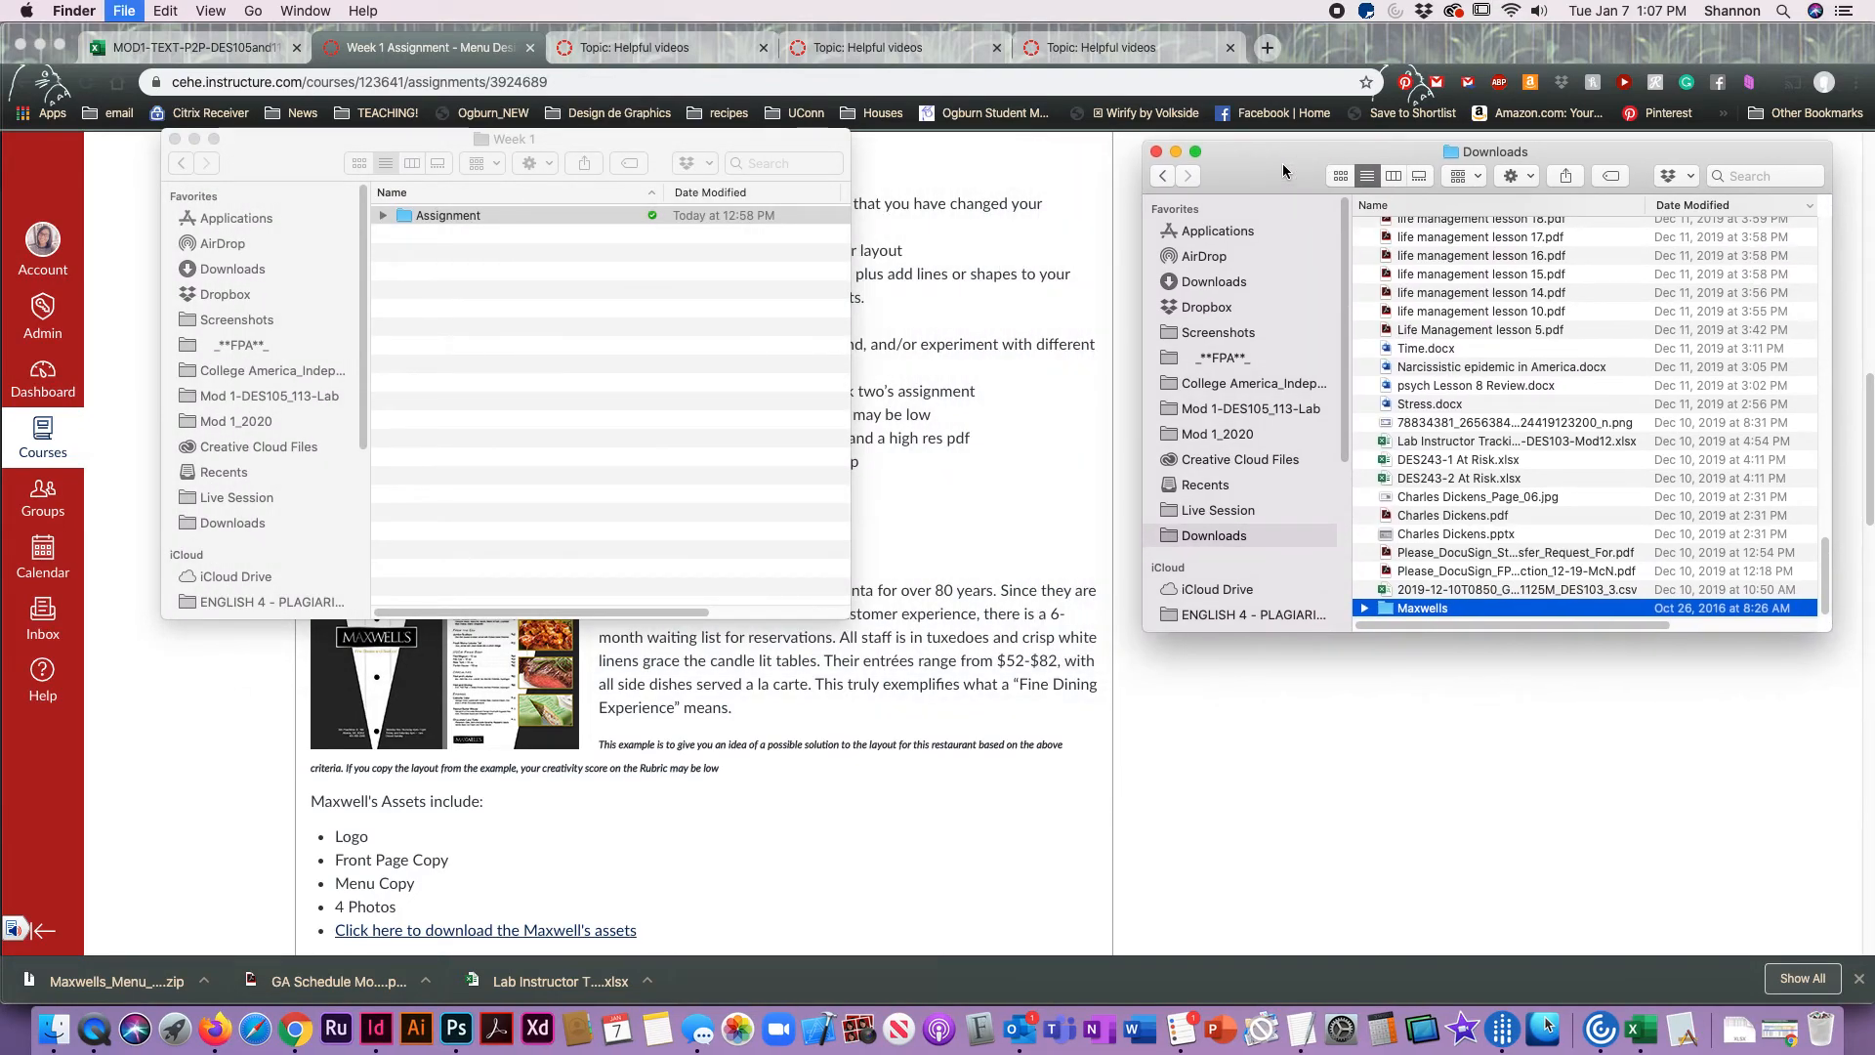
pyautogui.press('super+o')
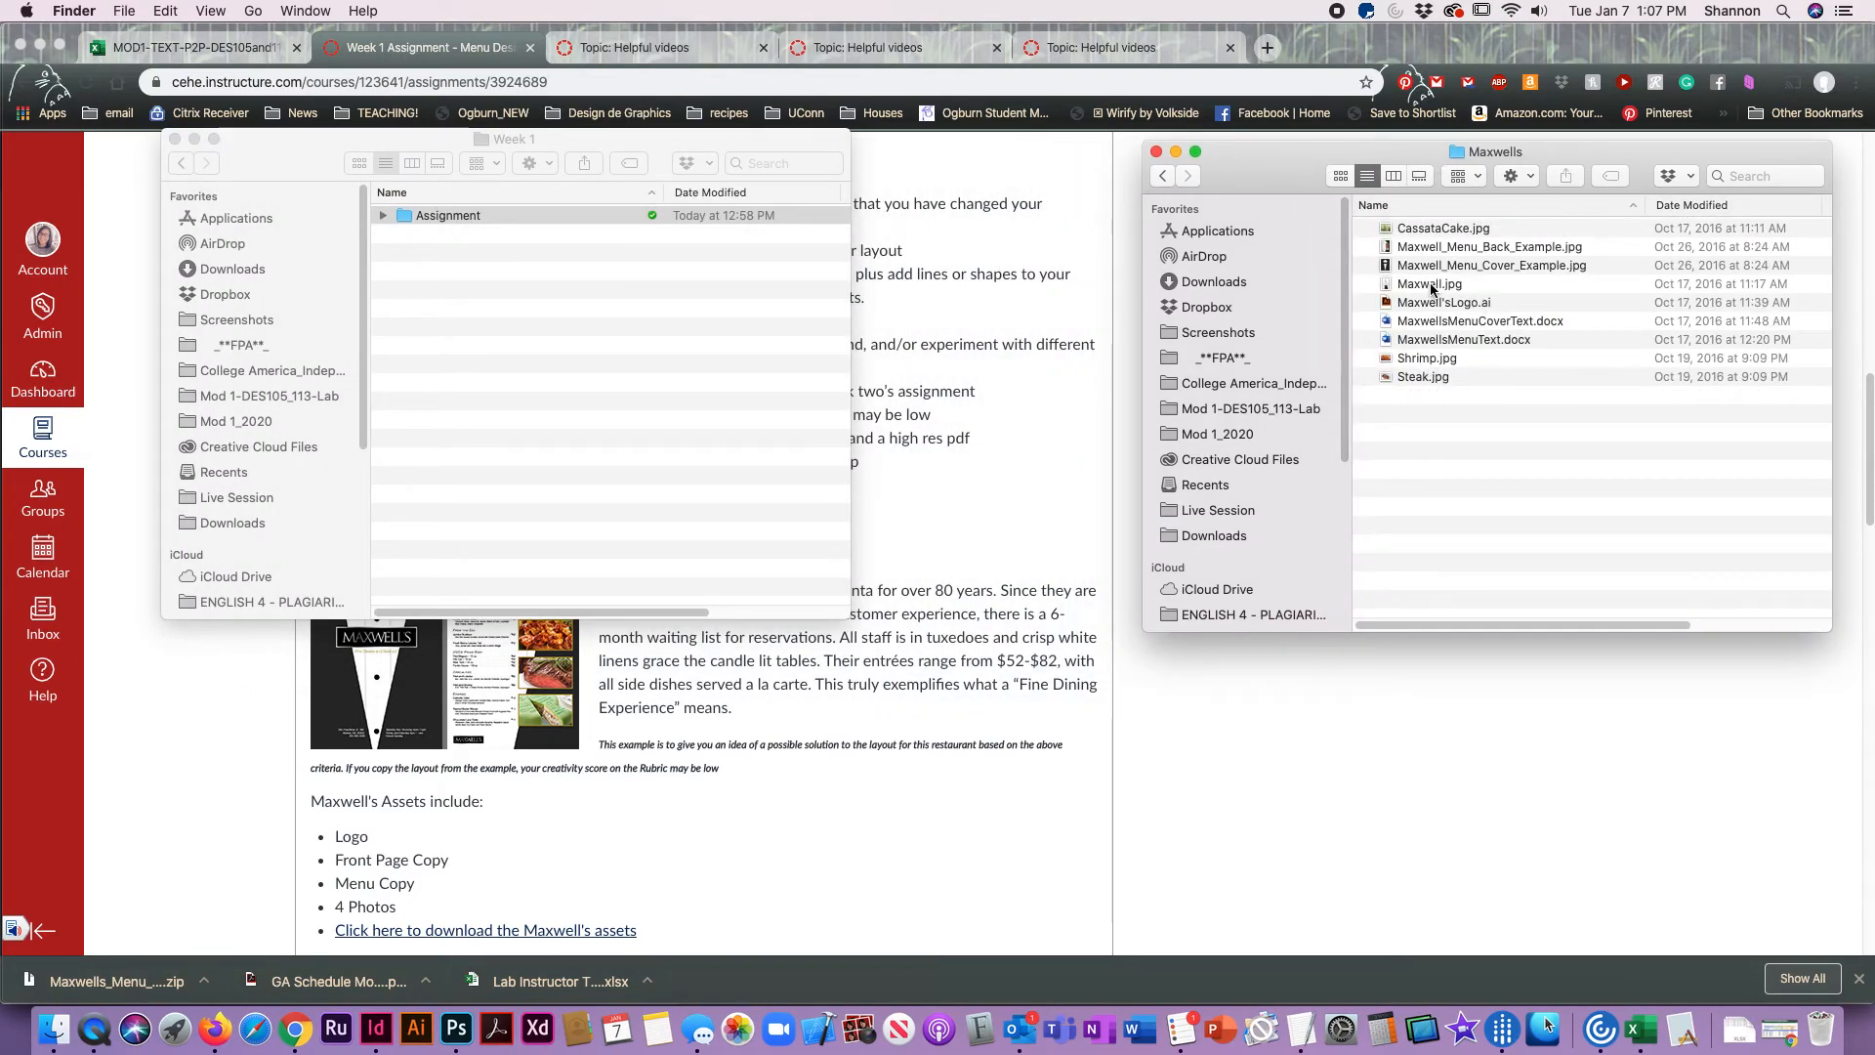
pyautogui.moveTo(1435, 306); pyautogui.dragTo(448, 216)
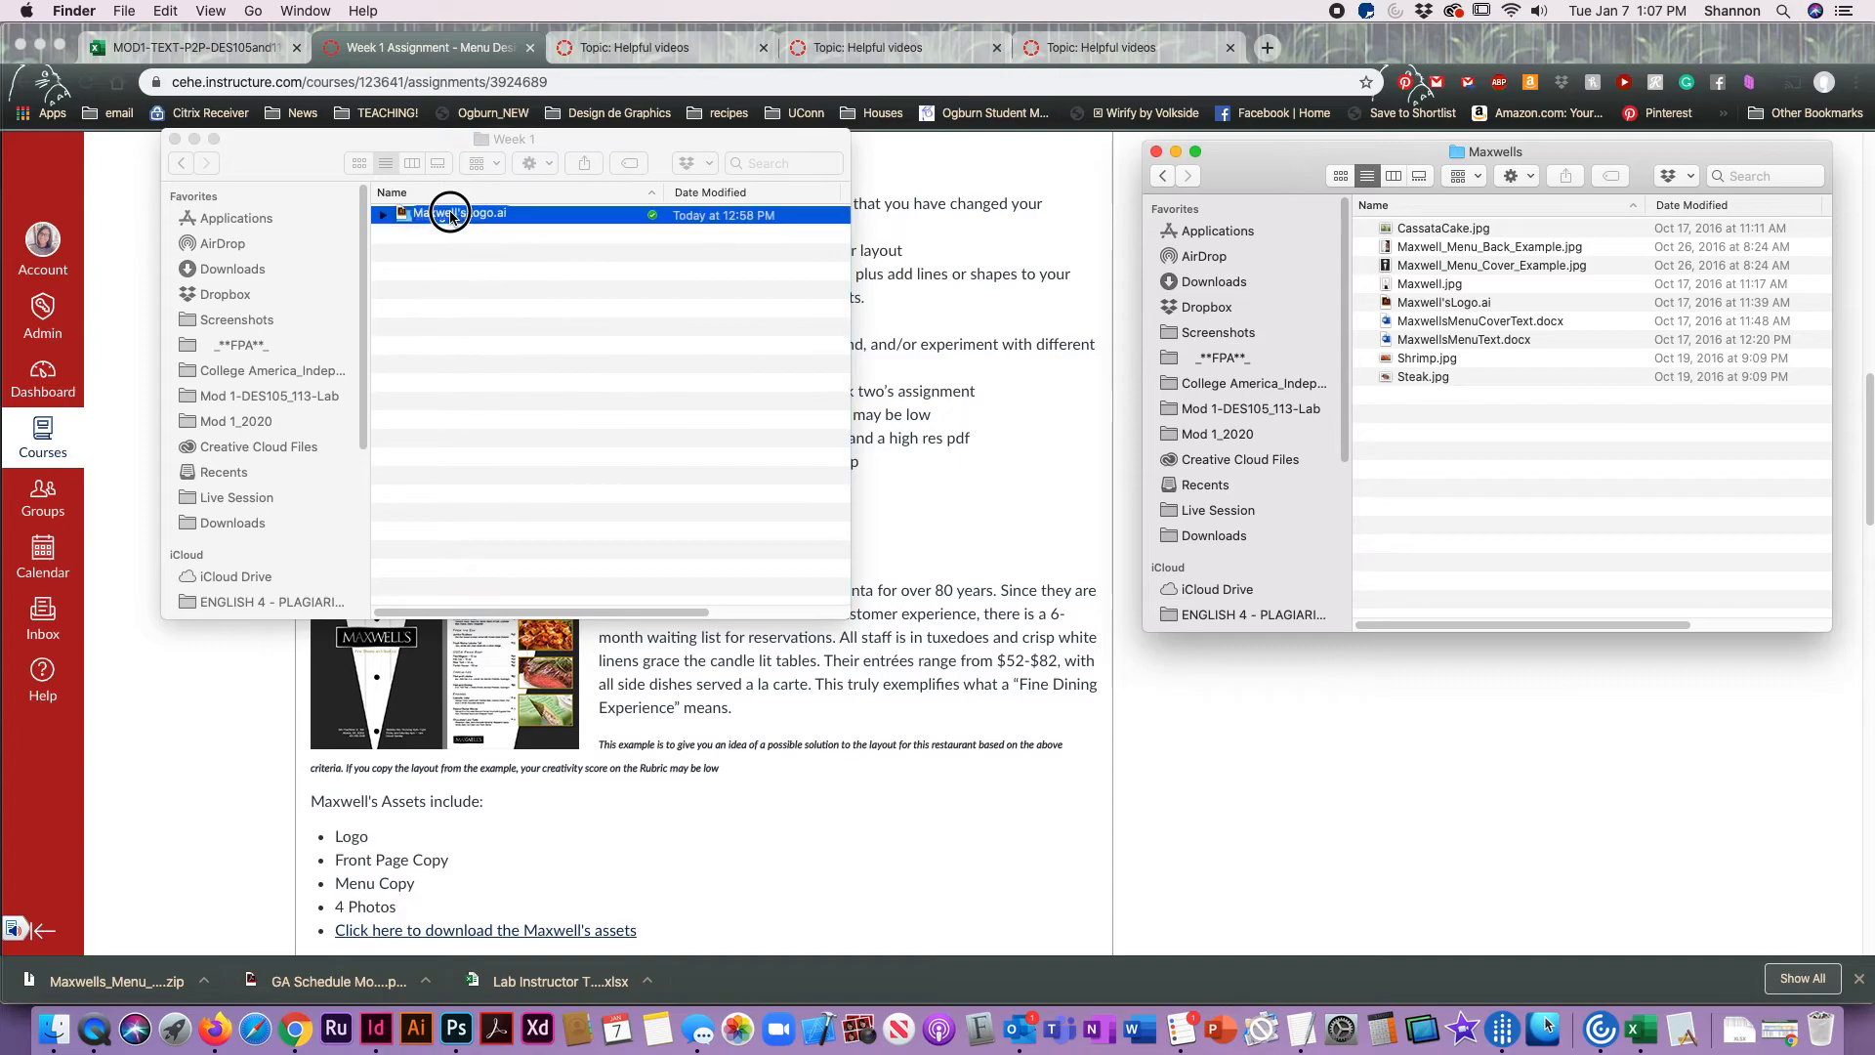
# Step: Switch to InDesign and draw an empty rectangle frame about 3.76 x 1.36 in over the upper part of the photo
pyautogui.press('super+Tab')
pyautogui.press('super+Tab')
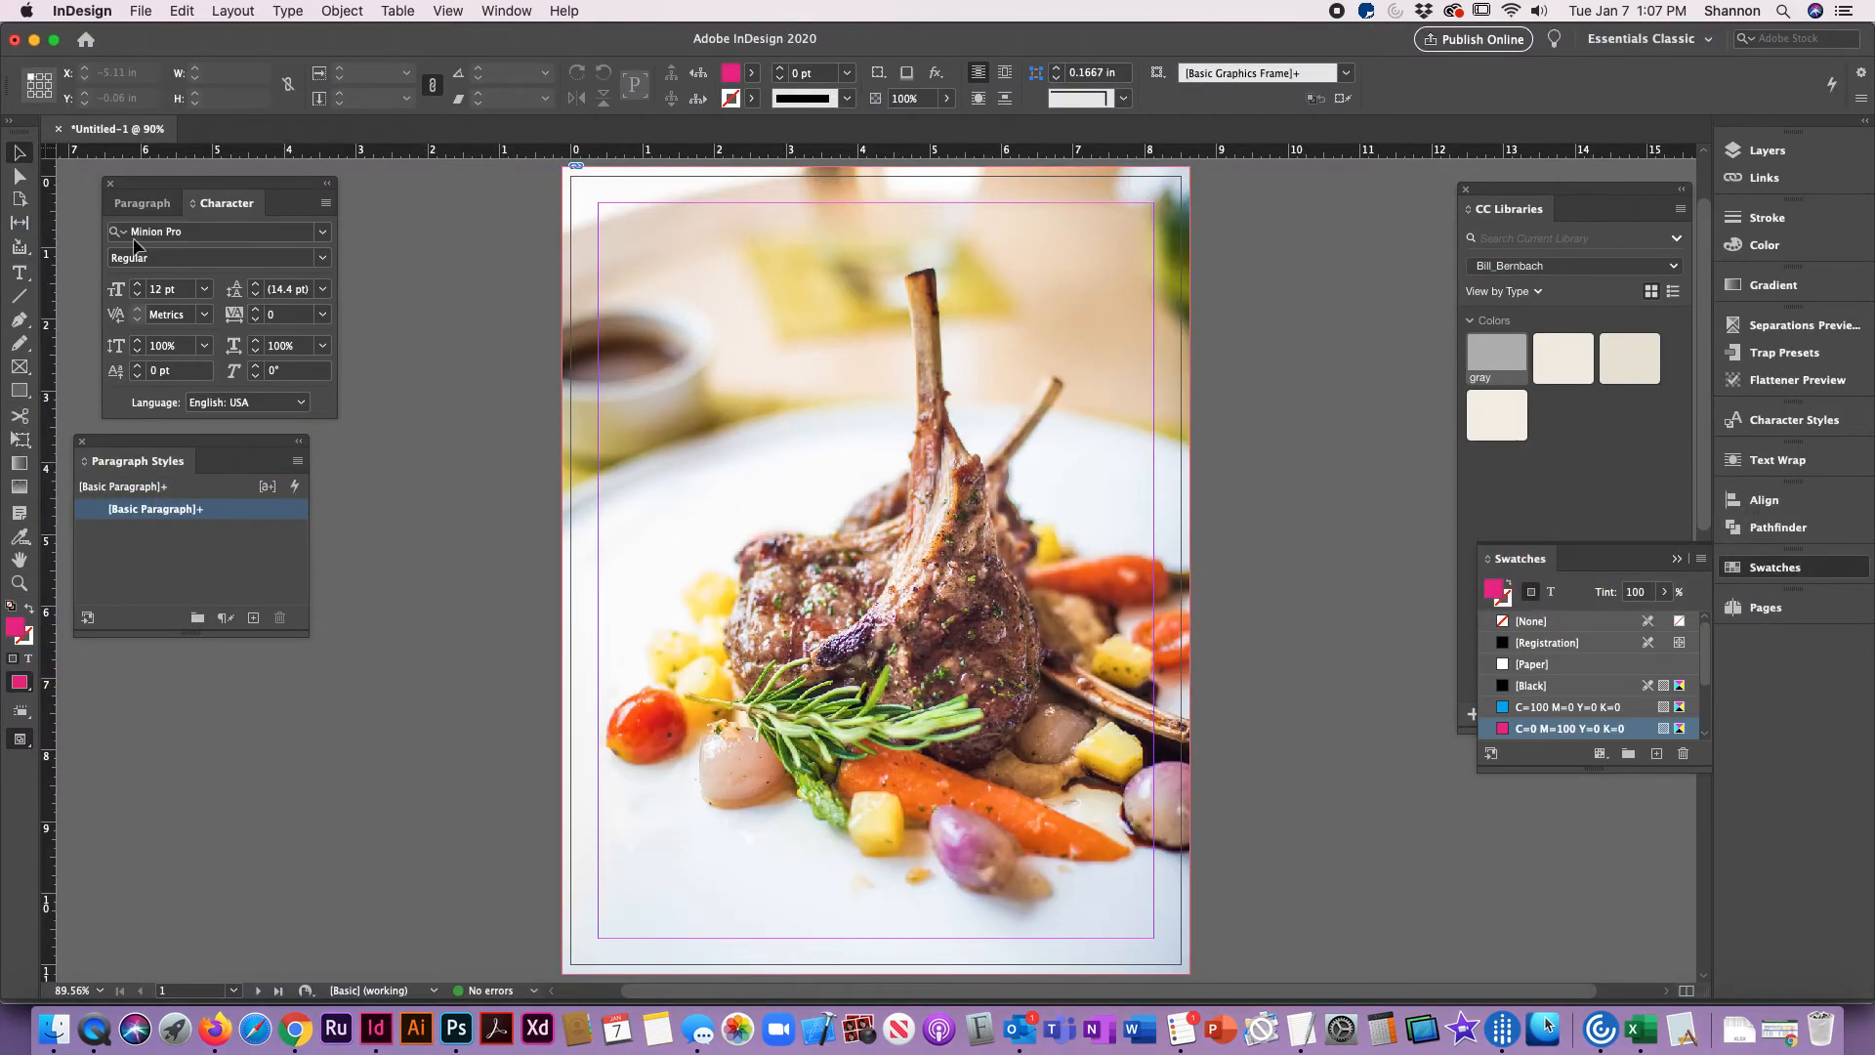
pyautogui.click(19, 366)
pyautogui.moveTo(620, 254); pyautogui.dragTo(891, 352)
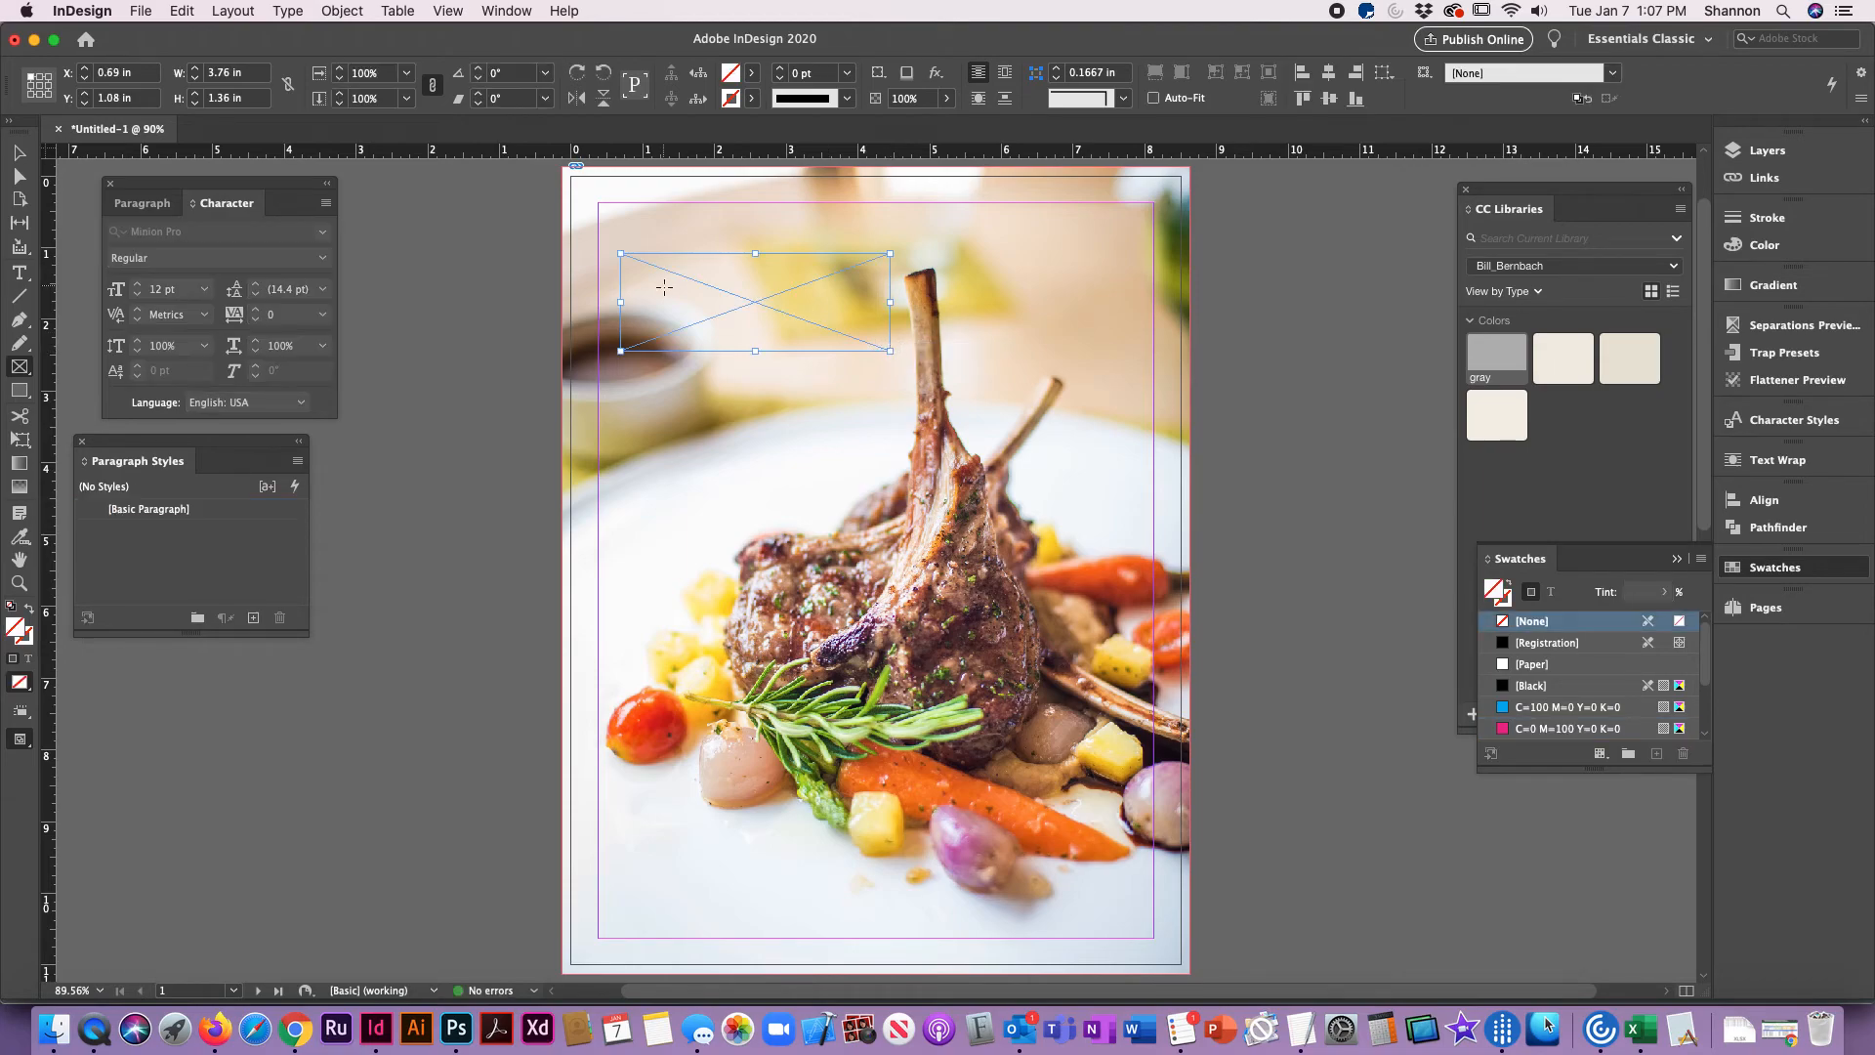
# Step: Place Maxwell'sLogo.ai from the Assignment folder into the new frame and fit the content proportionally
pyautogui.click(142, 9)
pyautogui.click(220, 272)
pyautogui.click(820, 263)
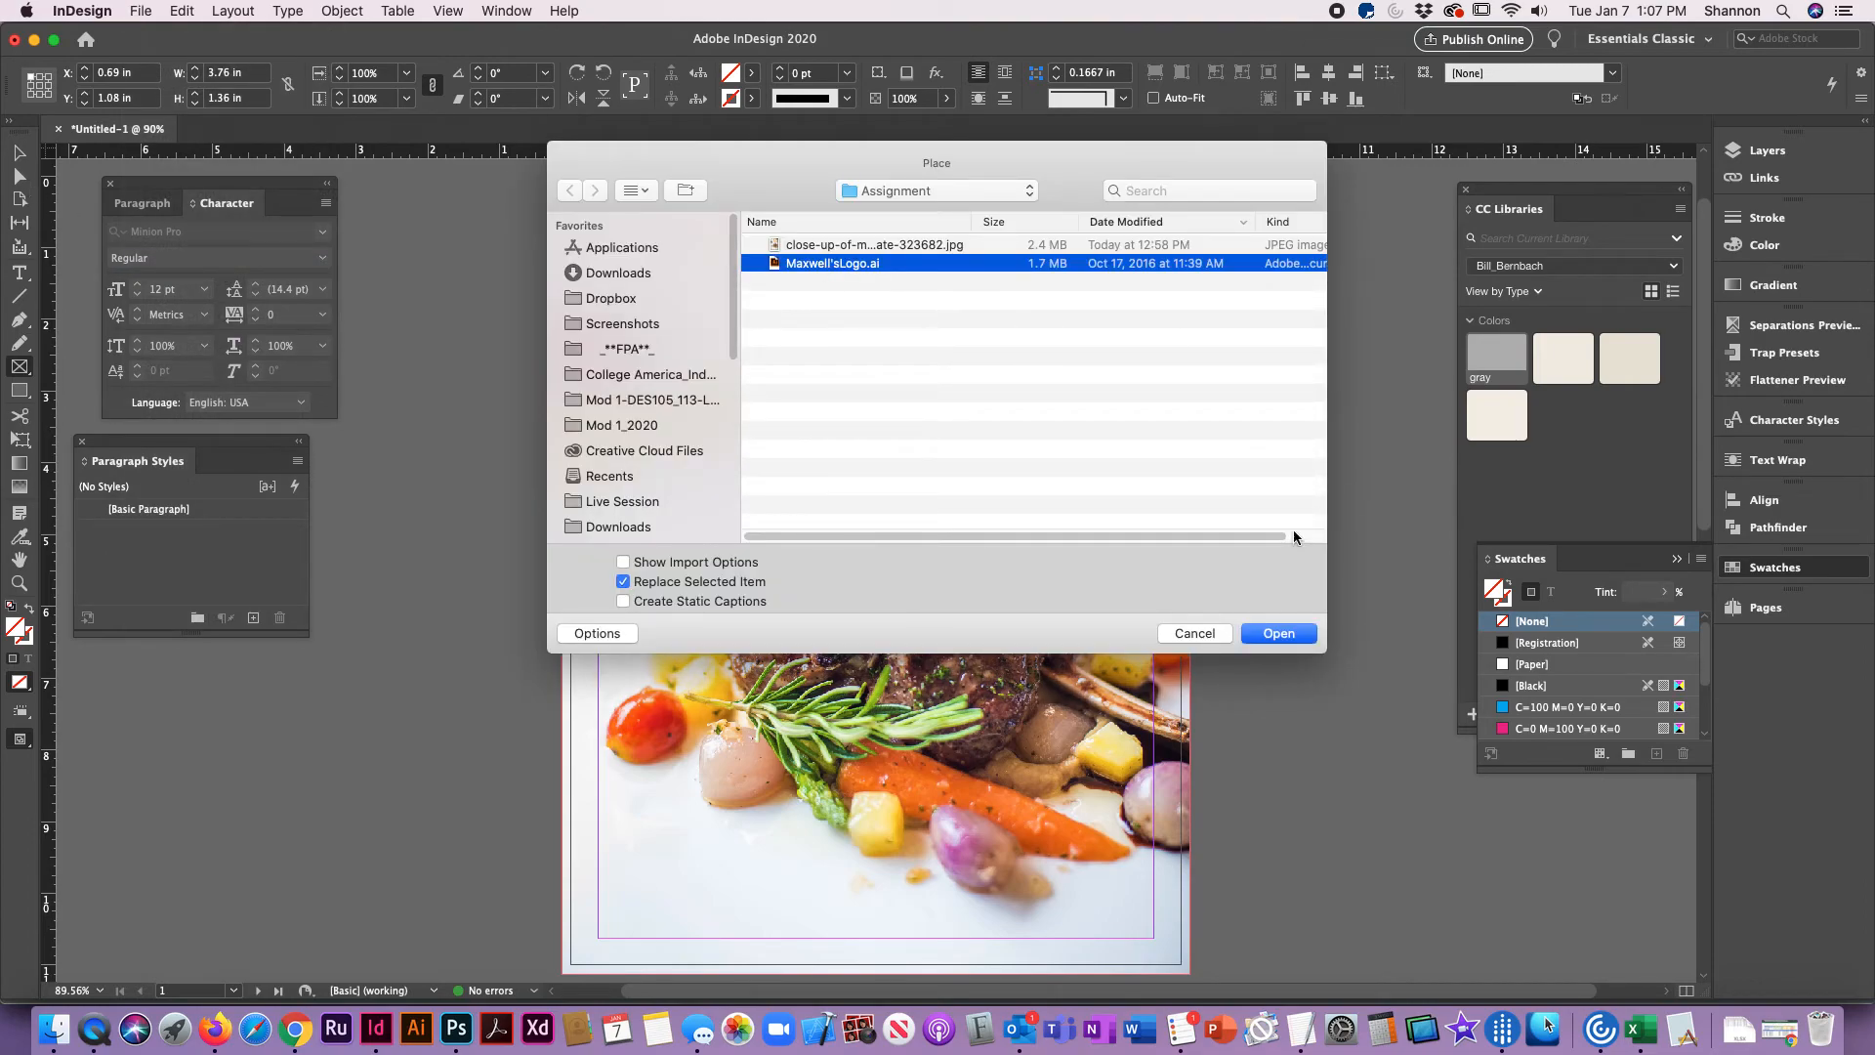
pyautogui.click(1268, 633)
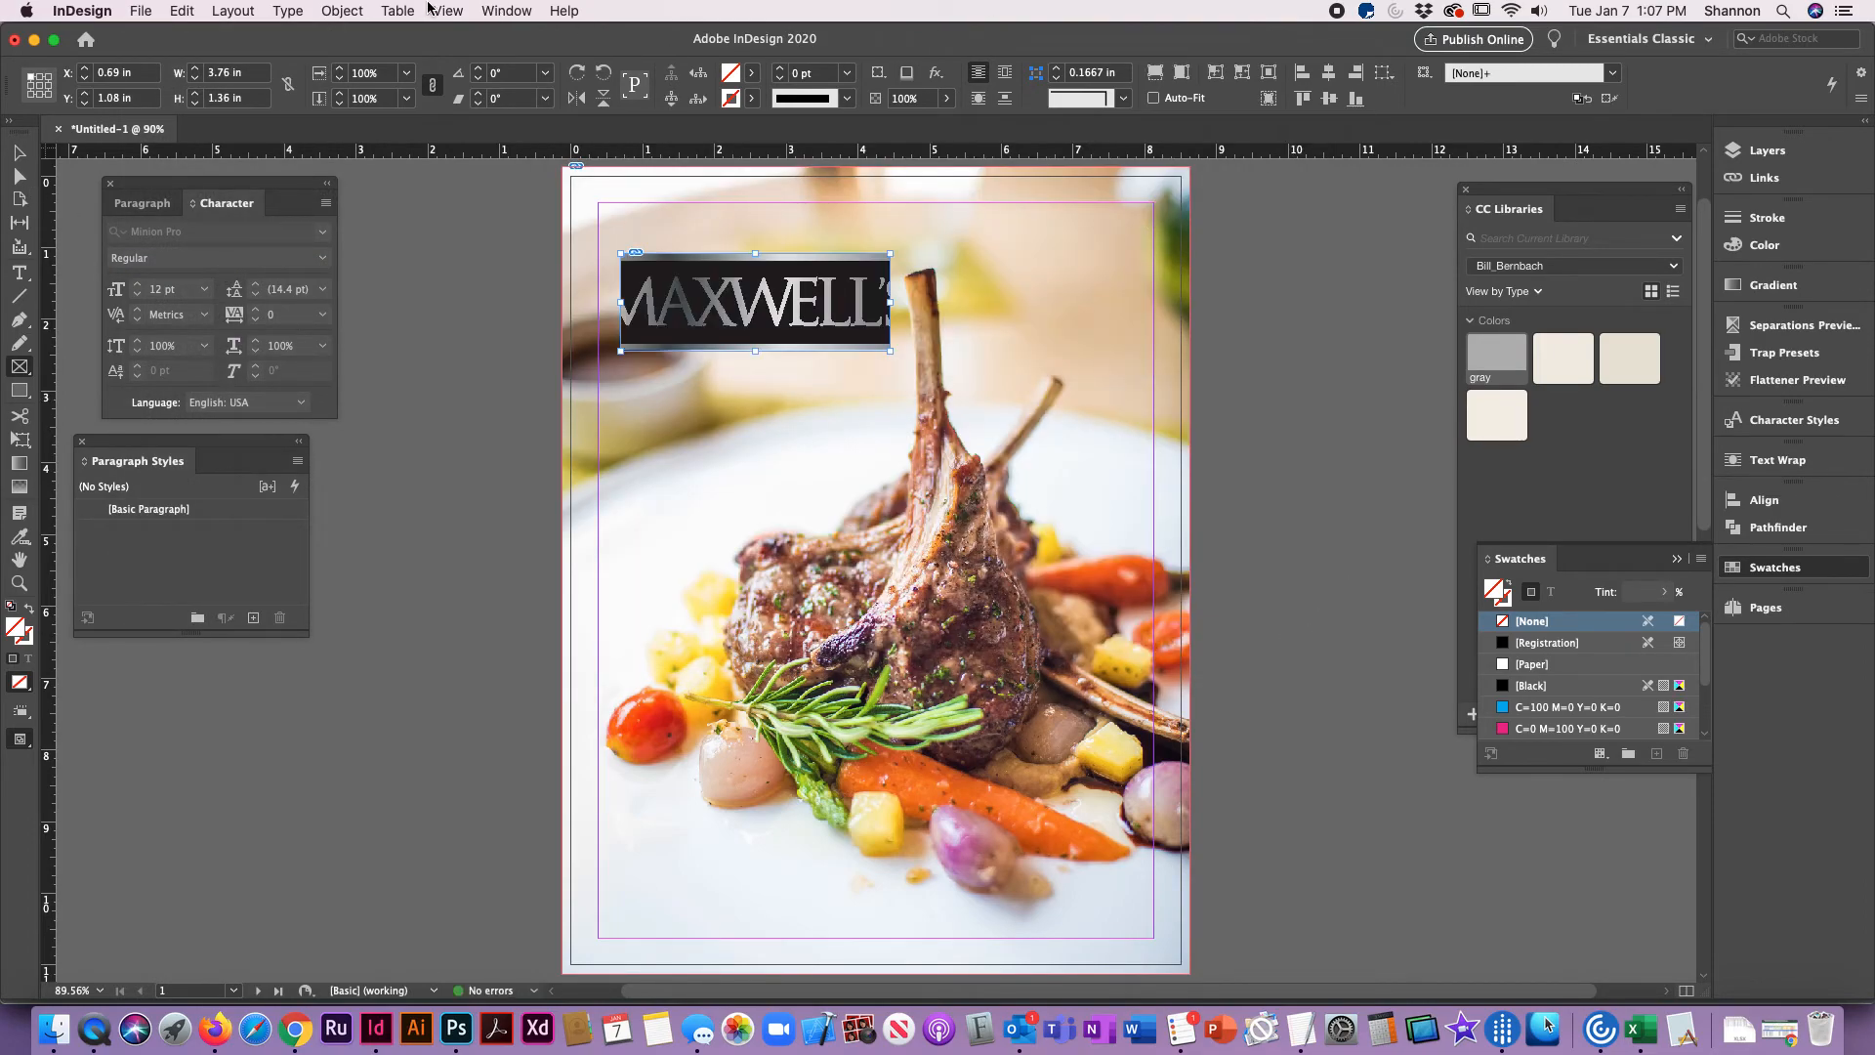
pyautogui.click(342, 11)
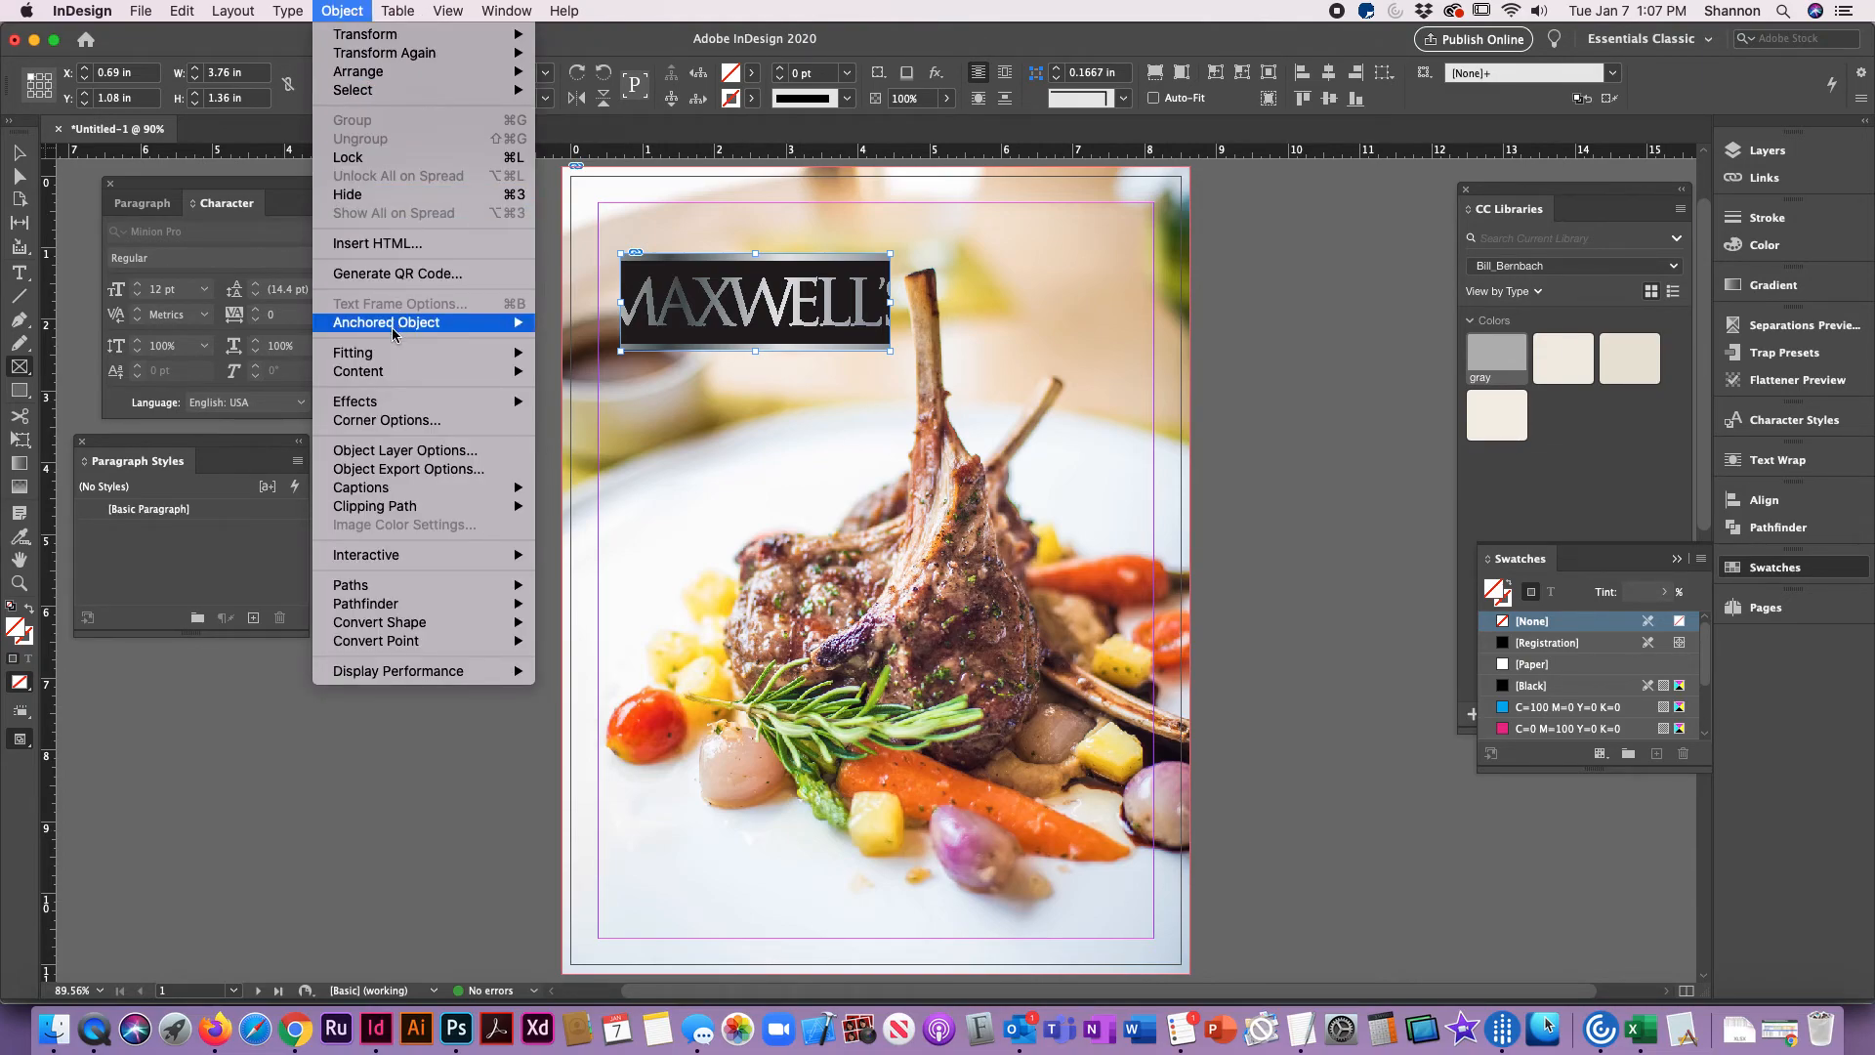
pyautogui.moveTo(394, 355)
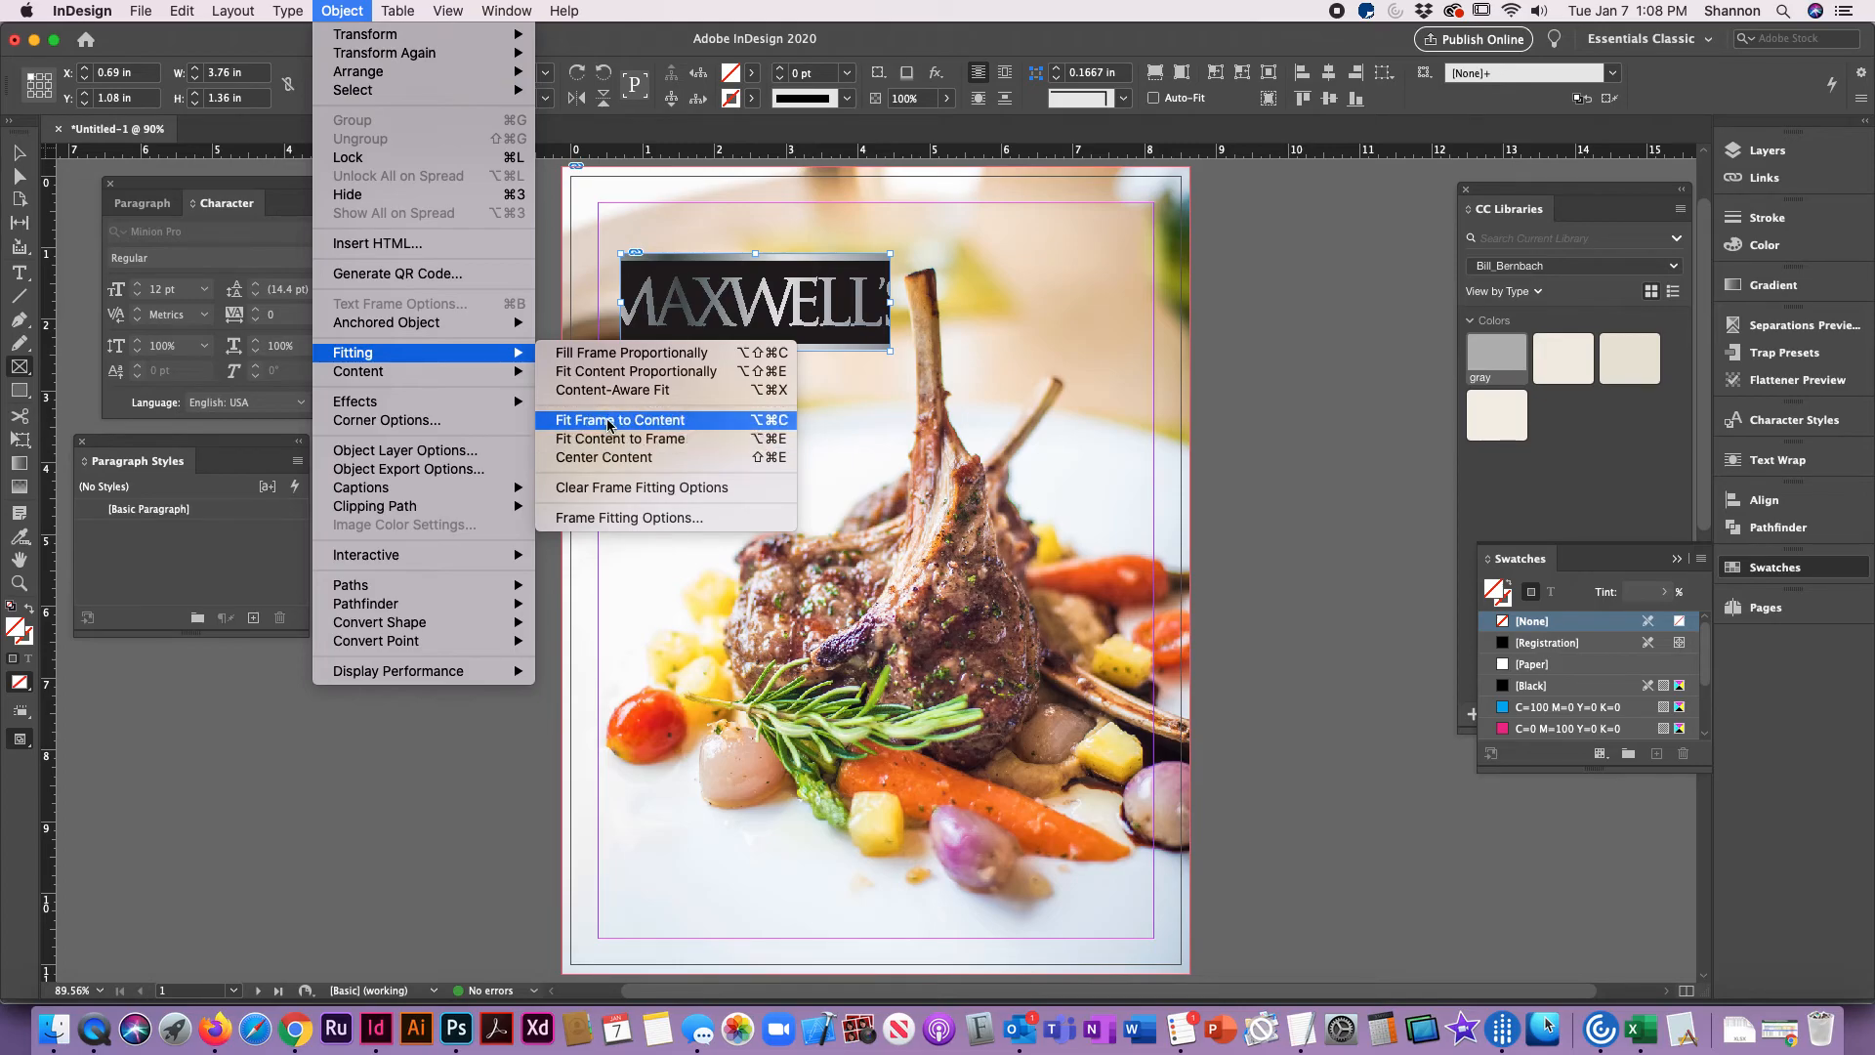
pyautogui.click(608, 373)
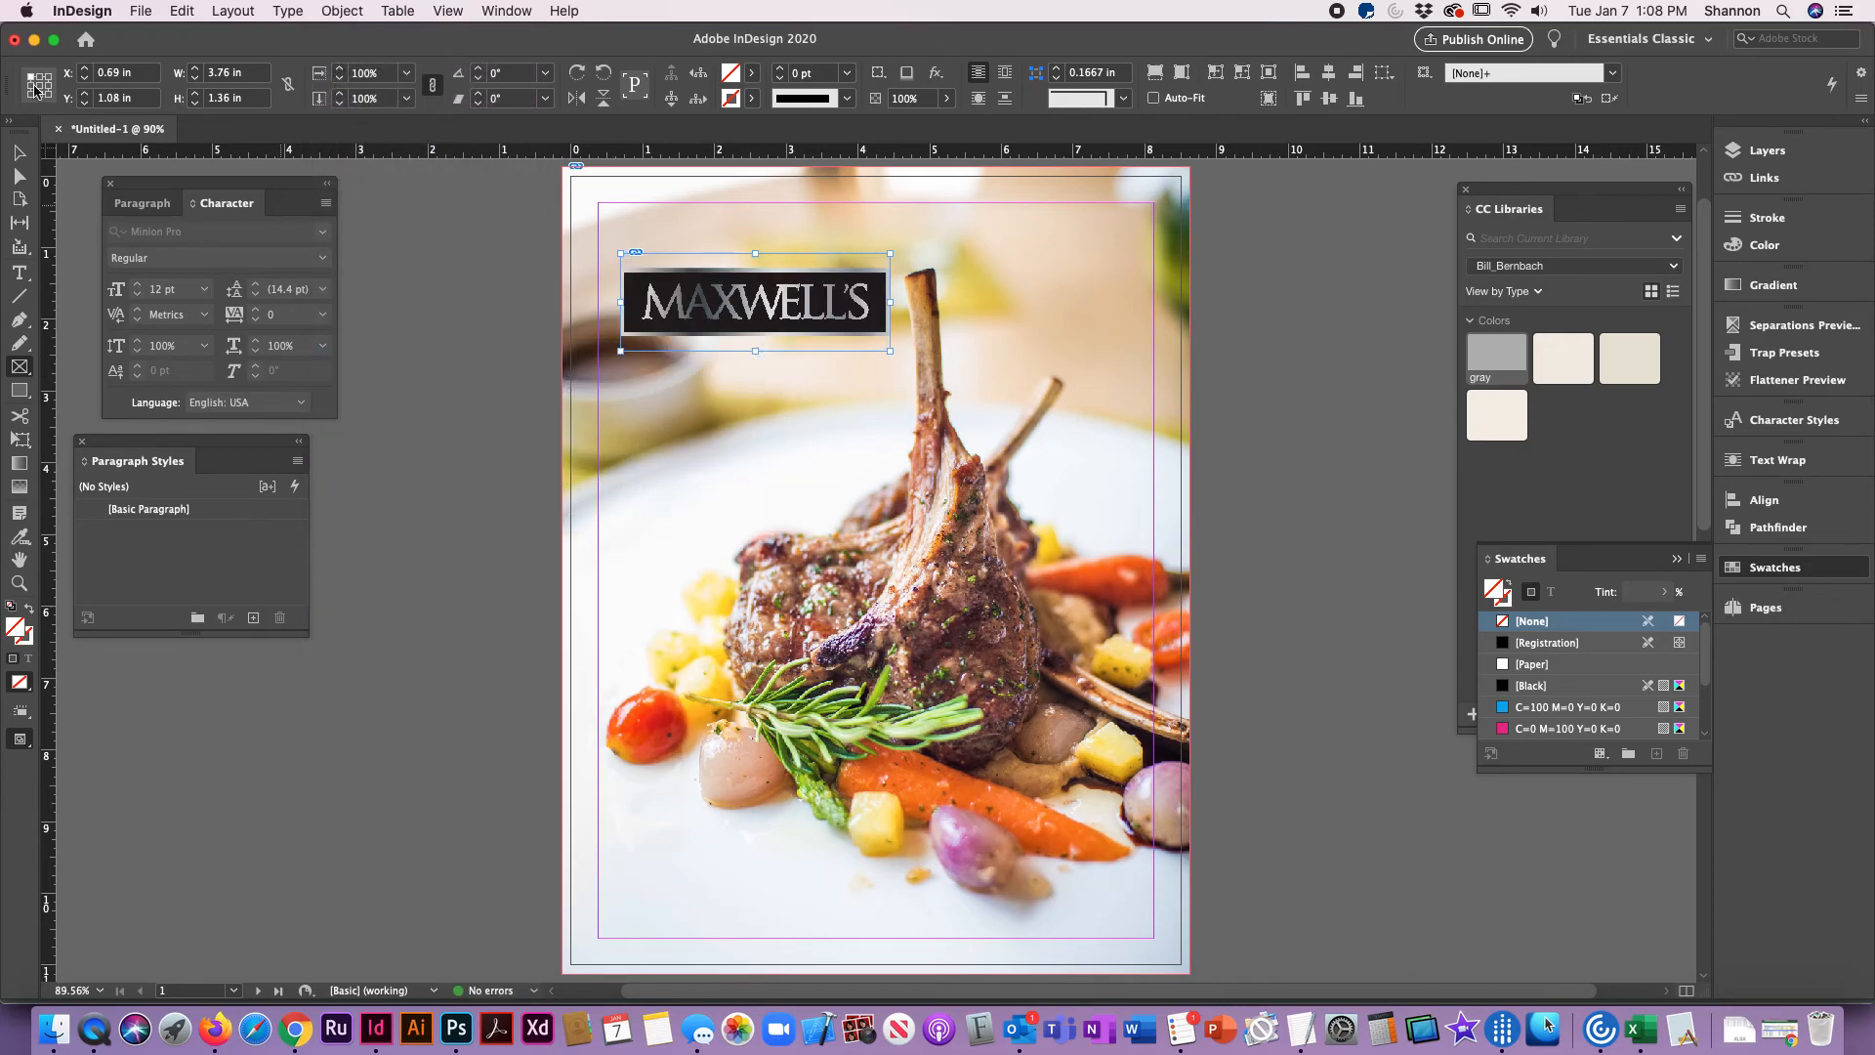
# Step: Extend the logo frame's left edge to the page margin at X 0.375 in, refit the logo proportionally and deselect it
pyautogui.click(19, 153)
pyautogui.moveTo(621, 303); pyautogui.dragTo(599, 303)
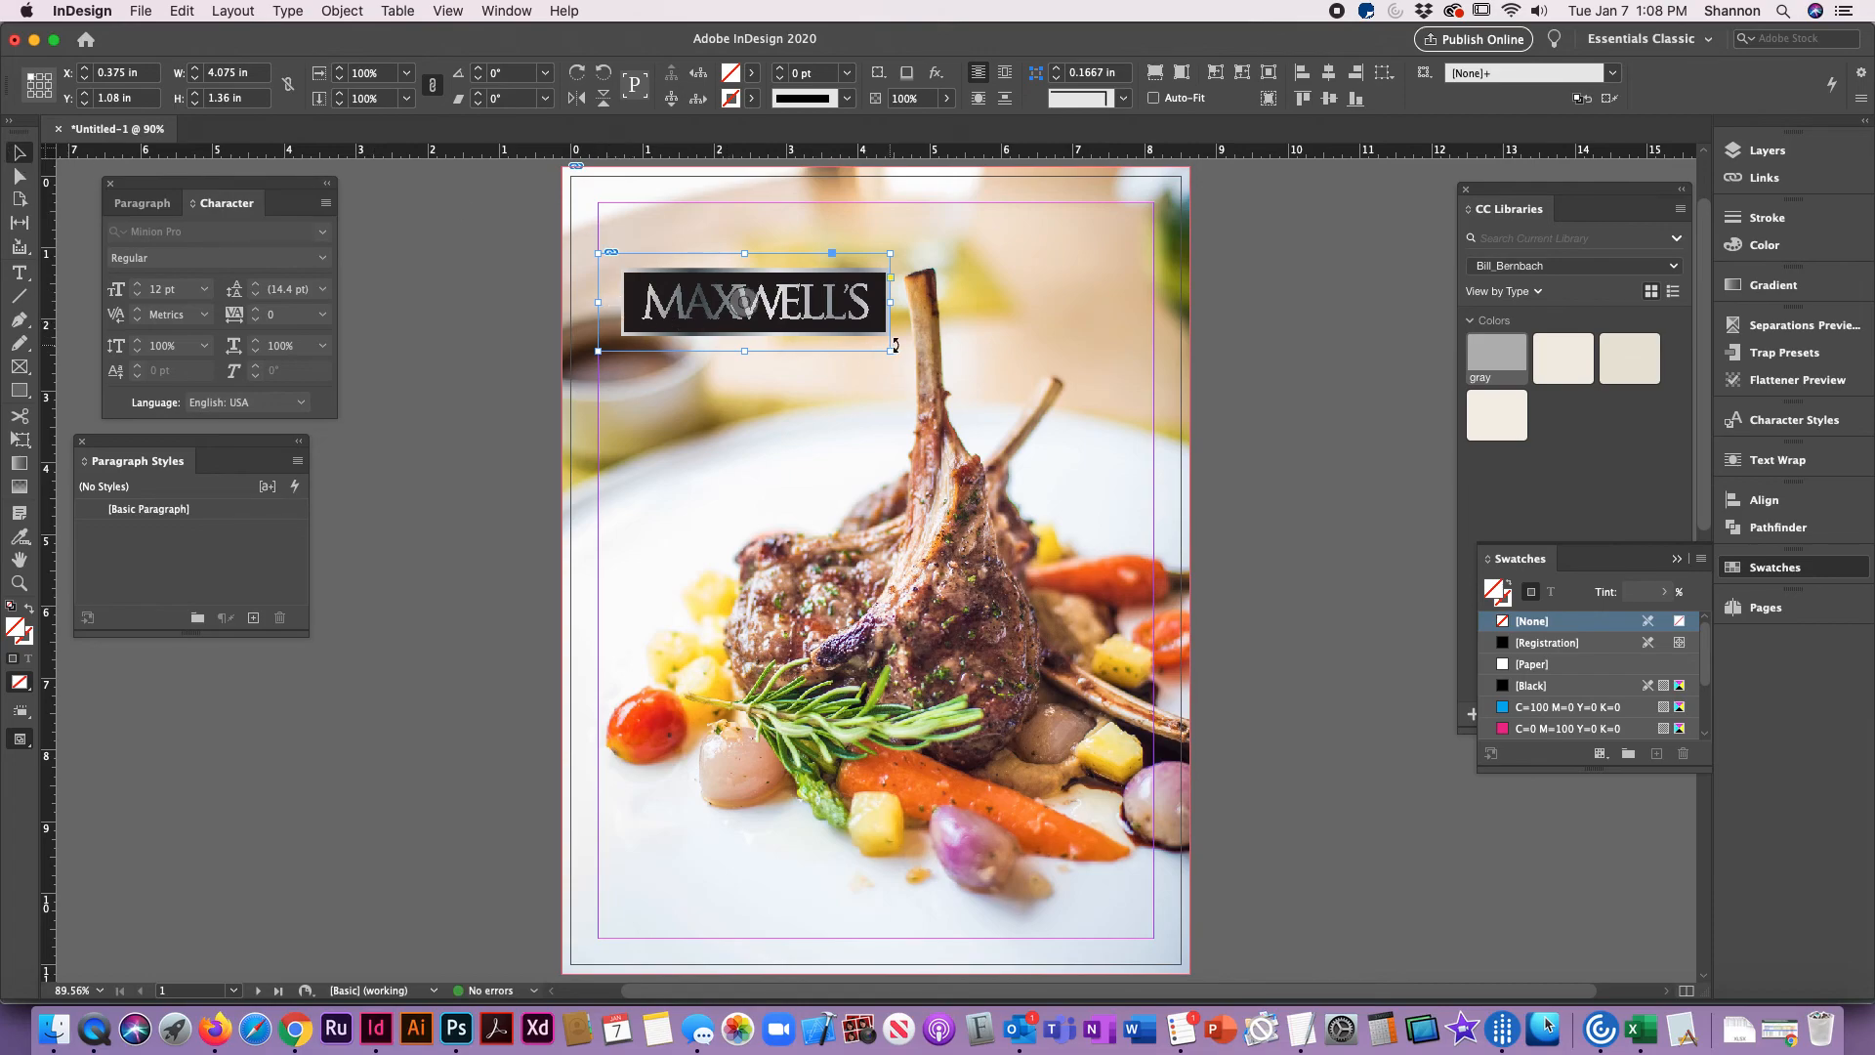
pyautogui.click(342, 11)
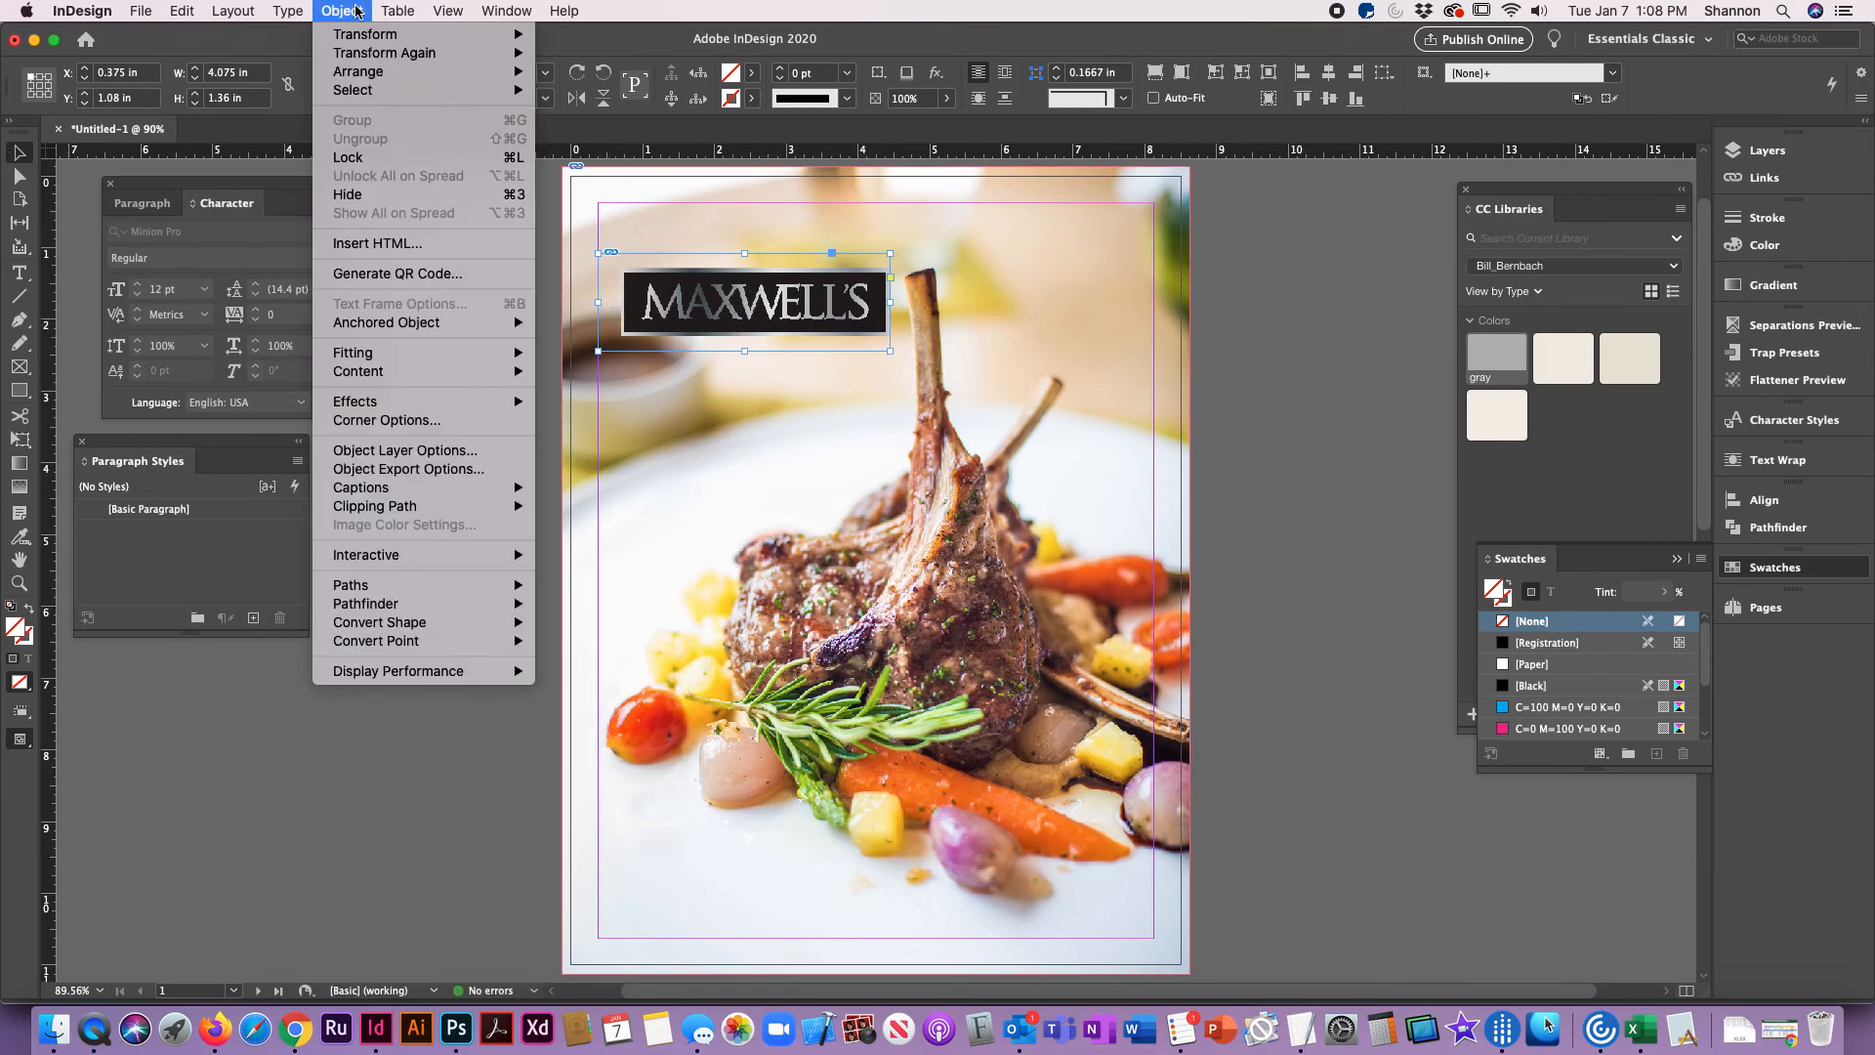
pyautogui.moveTo(376, 37)
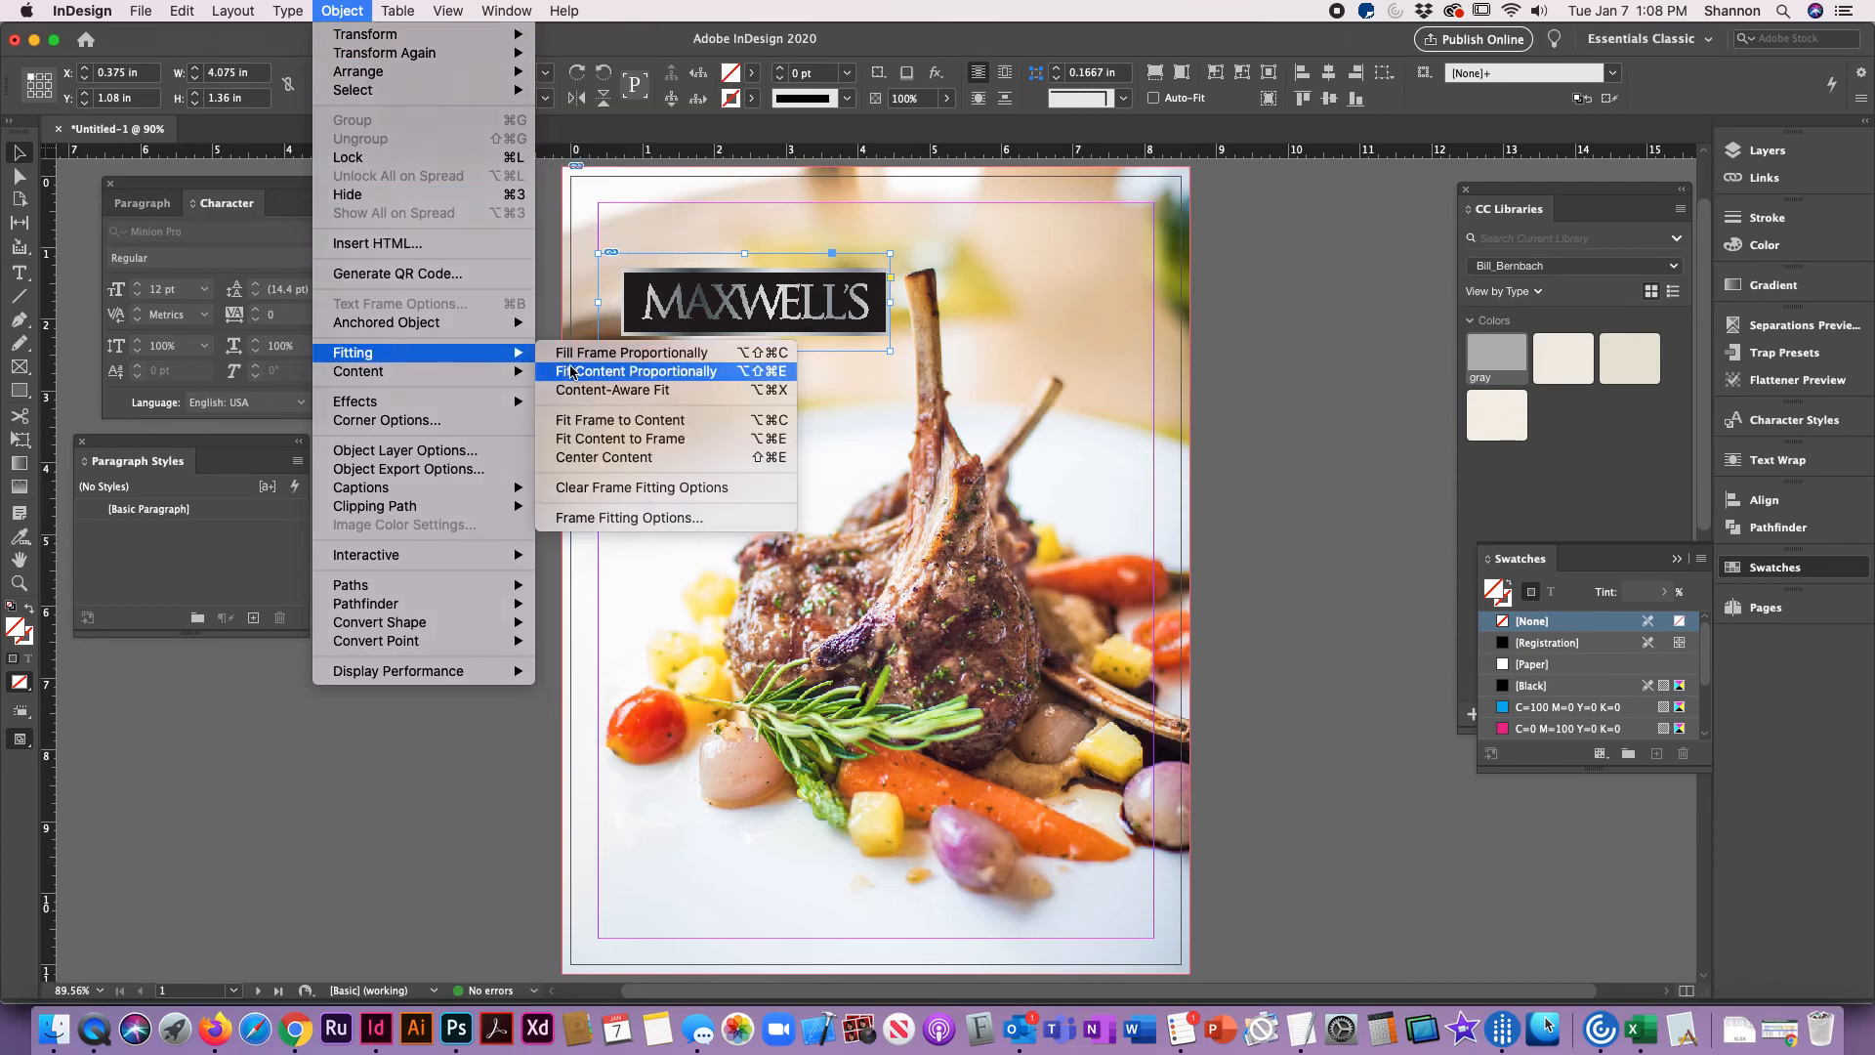
pyautogui.click(574, 371)
pyautogui.click(457, 311)
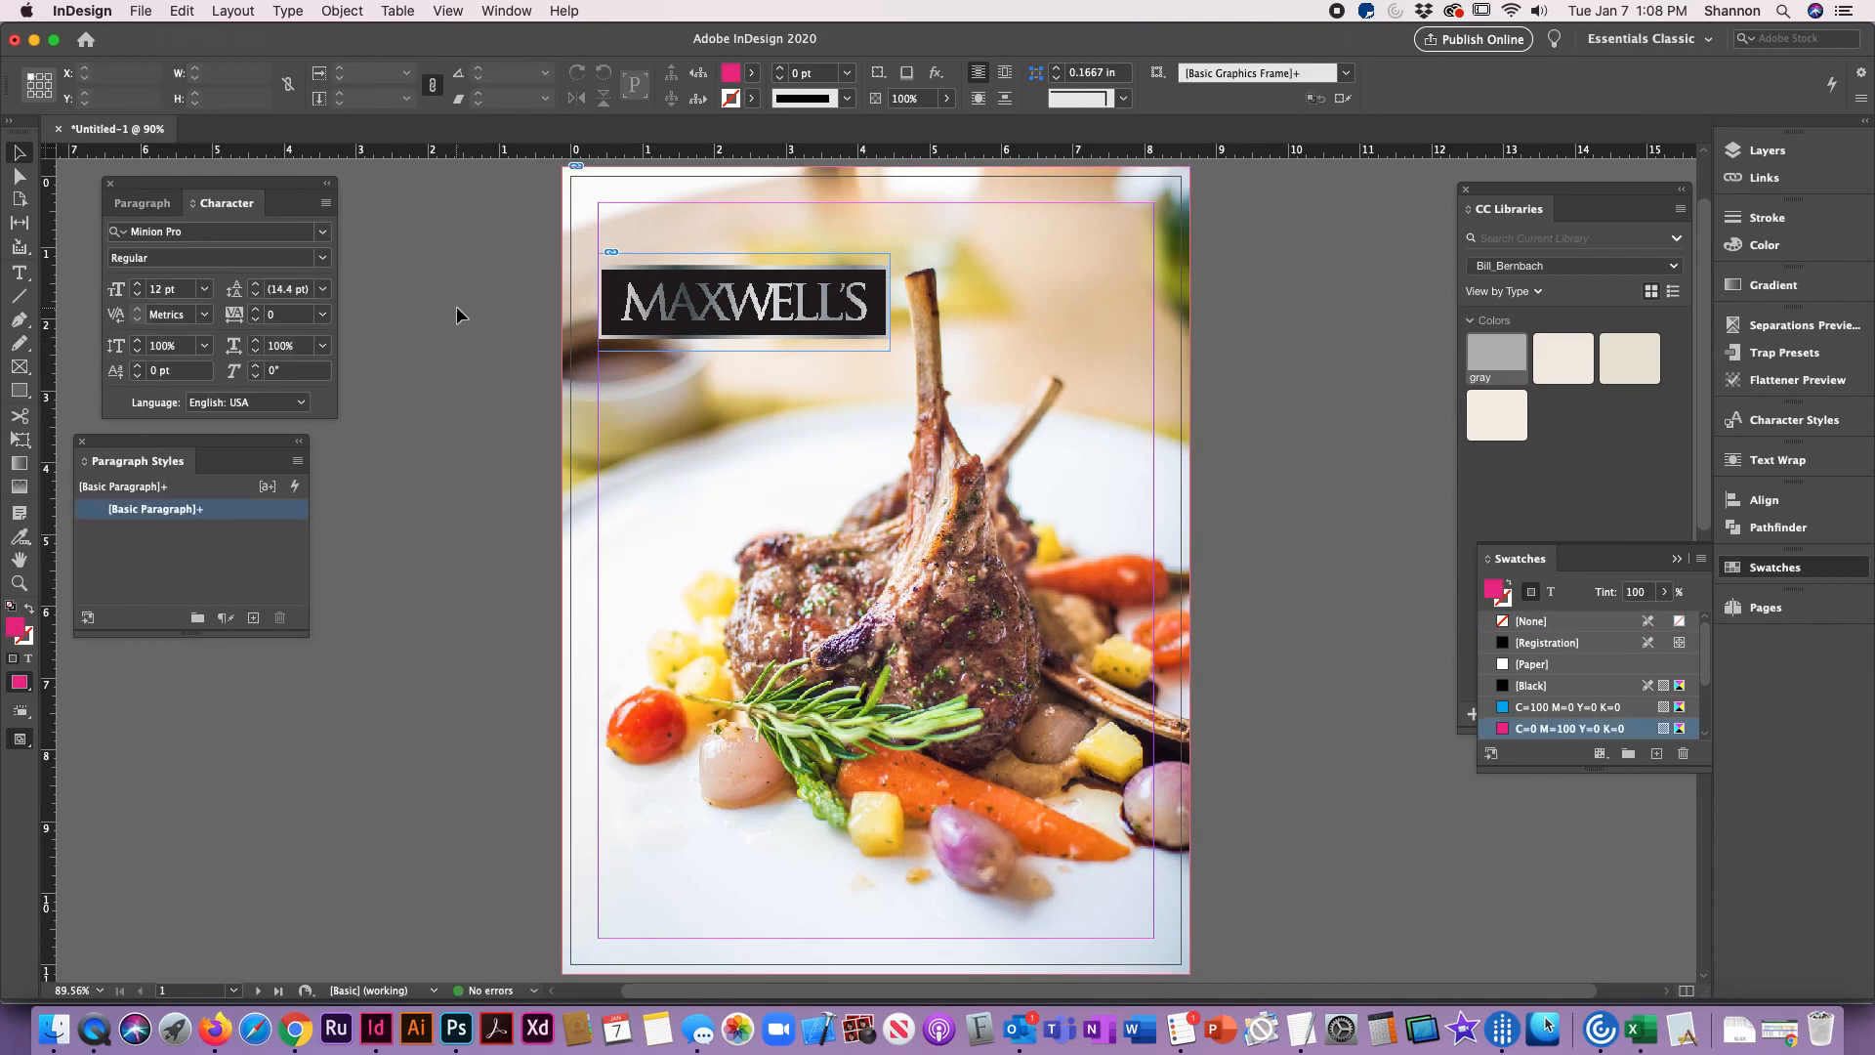